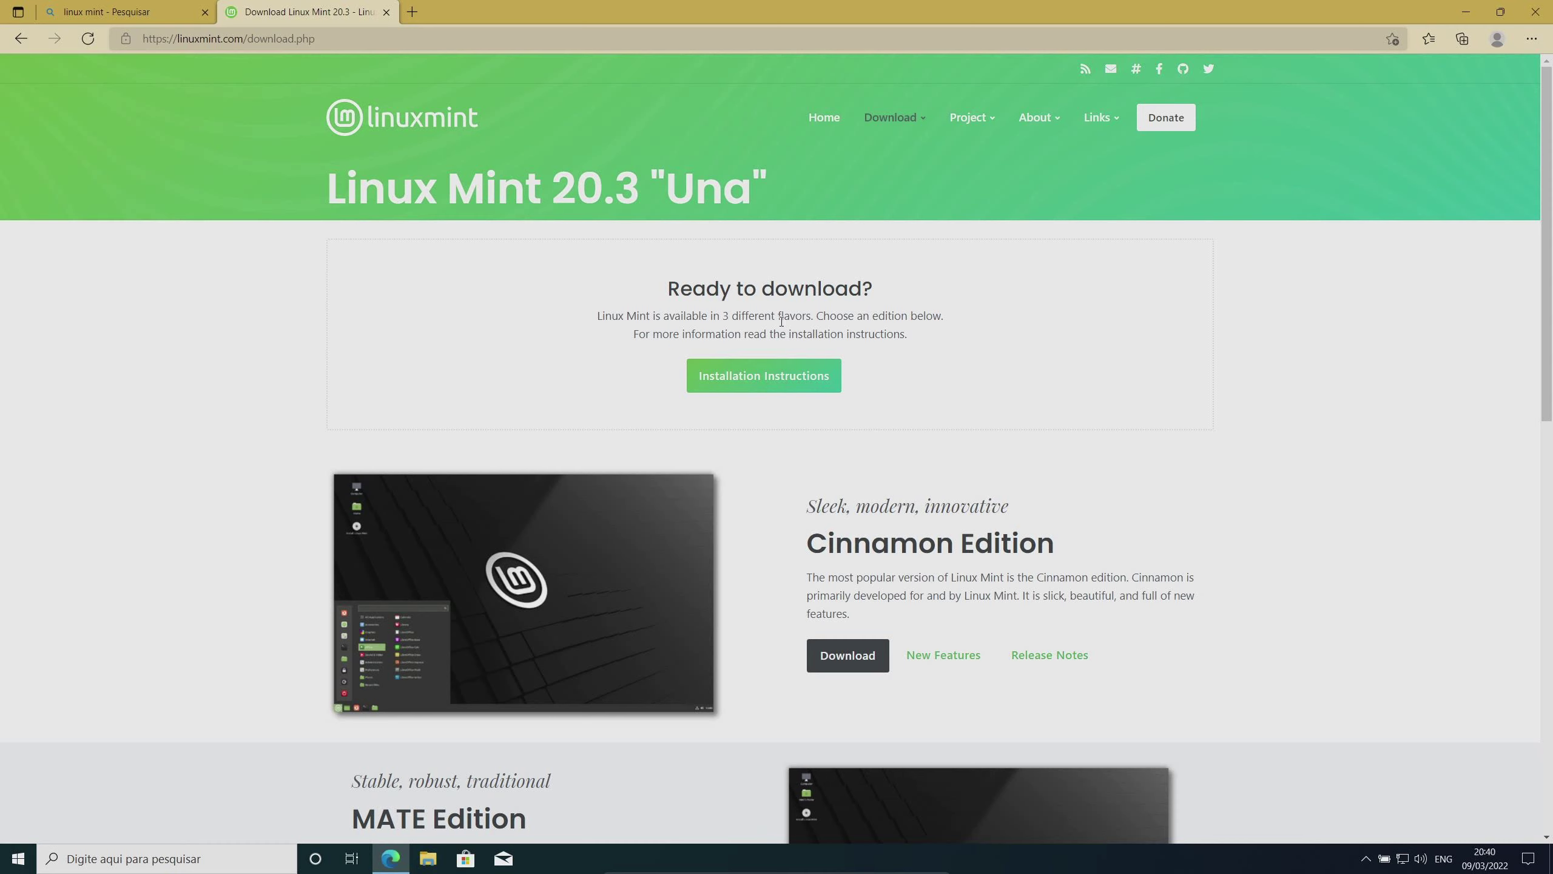
Start downloading the Linux Mint 20.3 Cinnamon 64-bit ISO from a mirror
scroll(943, 438, "down", 5)
scroll(886, 343, "down", 2)
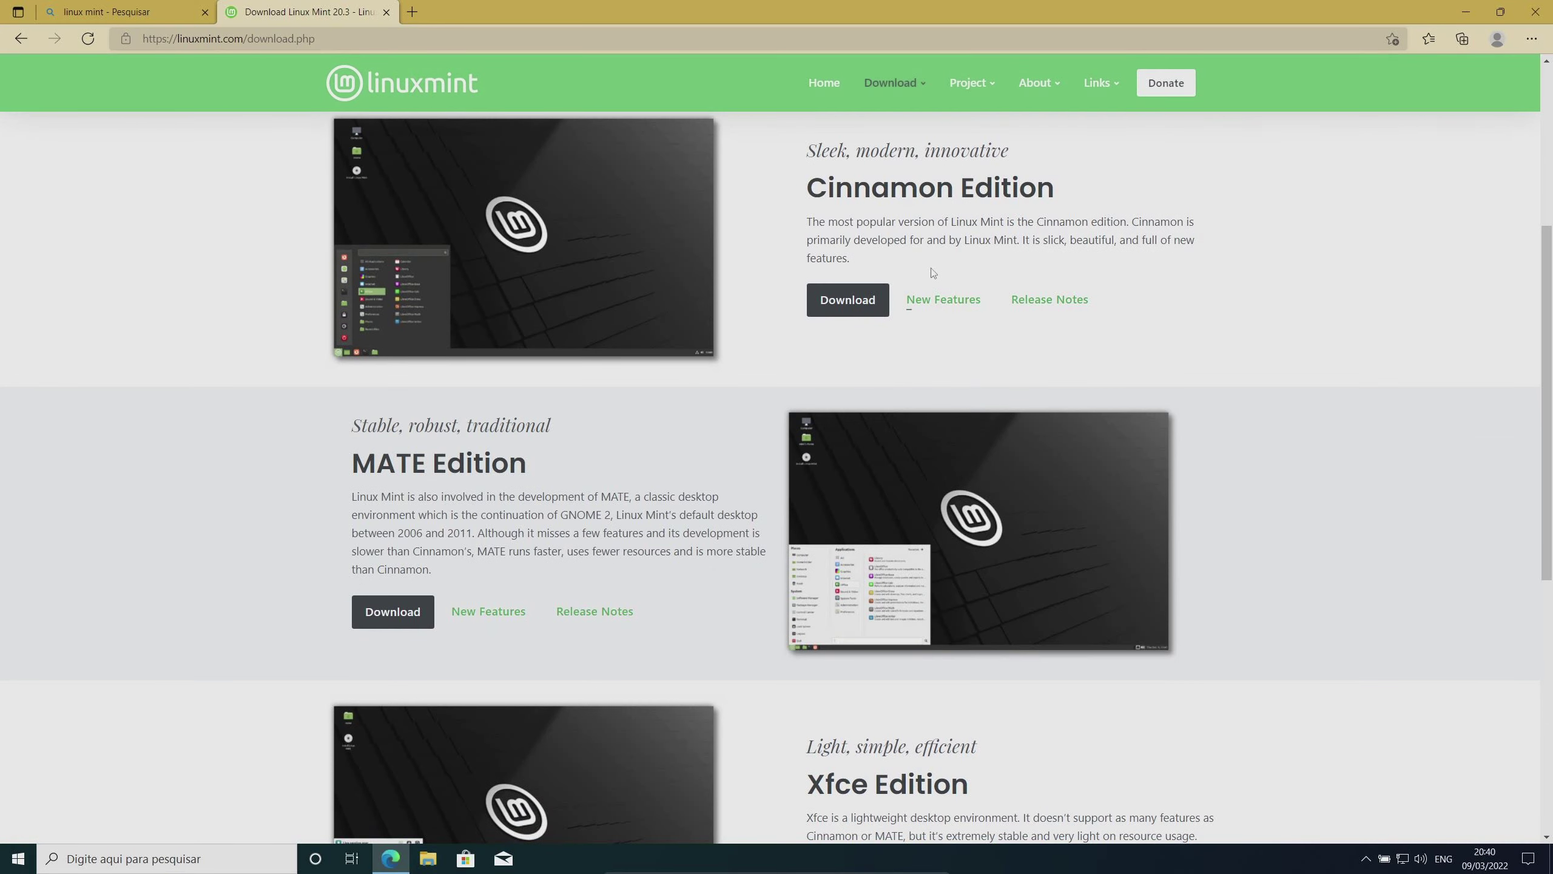
scroll(834, 275, "up", 3)
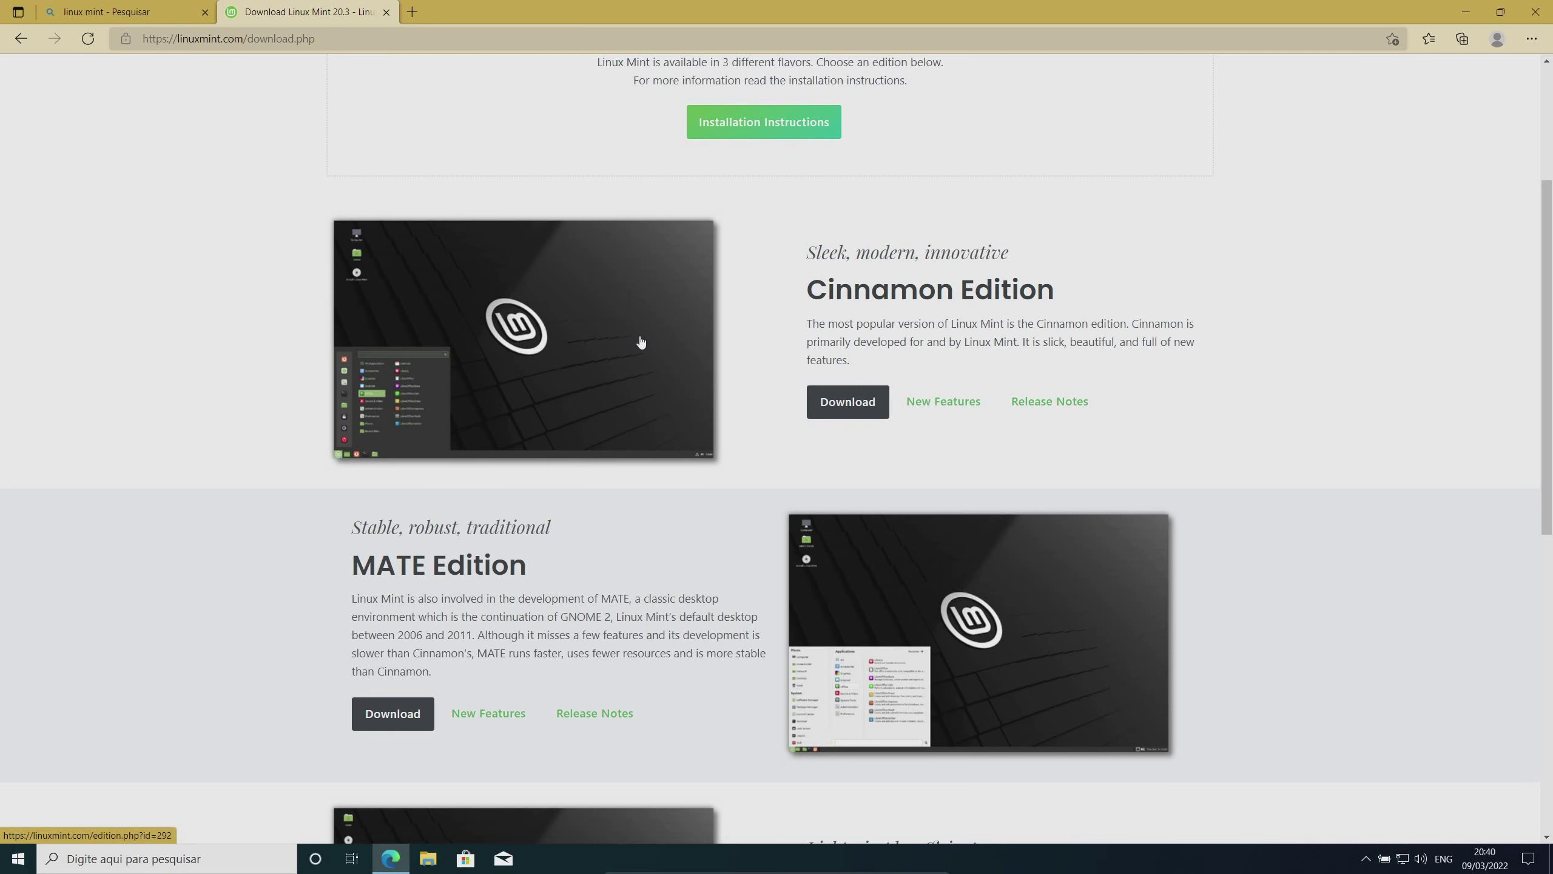
scroll(640, 342, "down", 5)
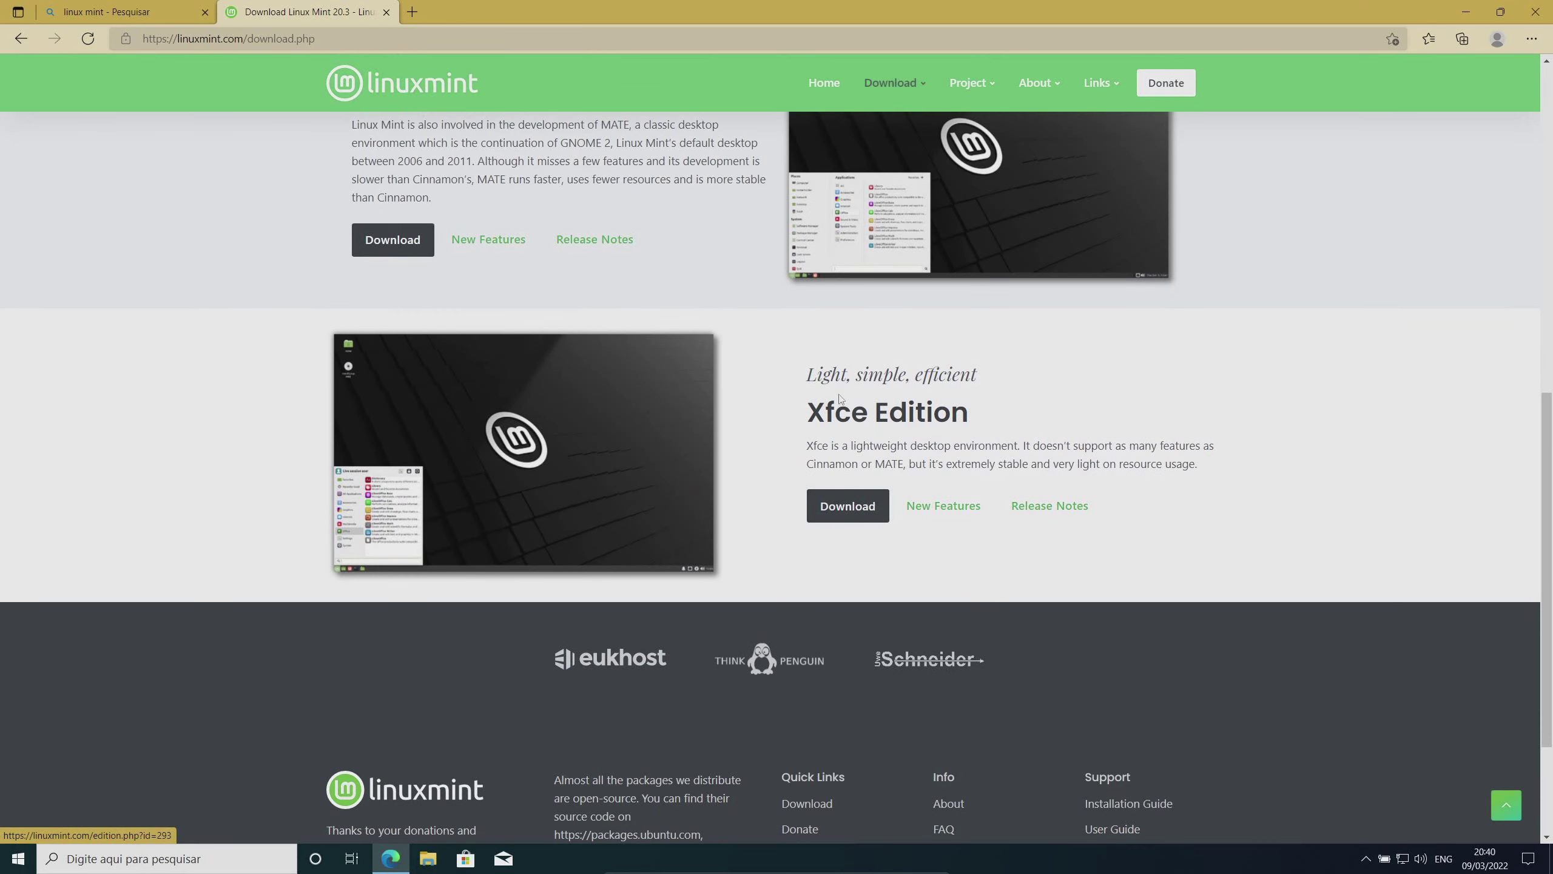
scroll(1077, 423, "up", 10)
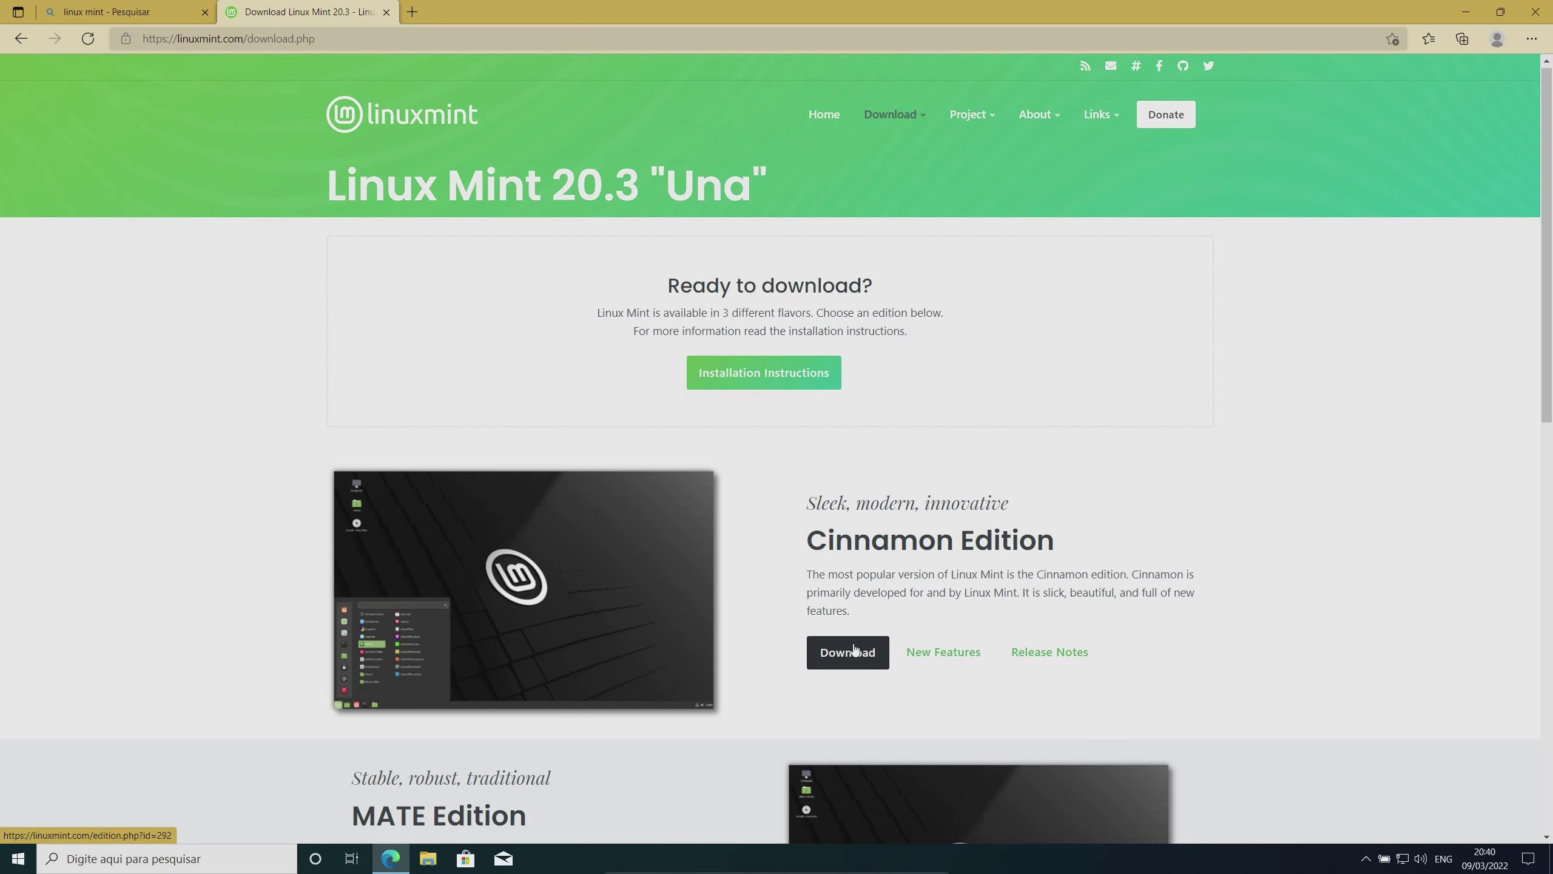
left_click(854, 651)
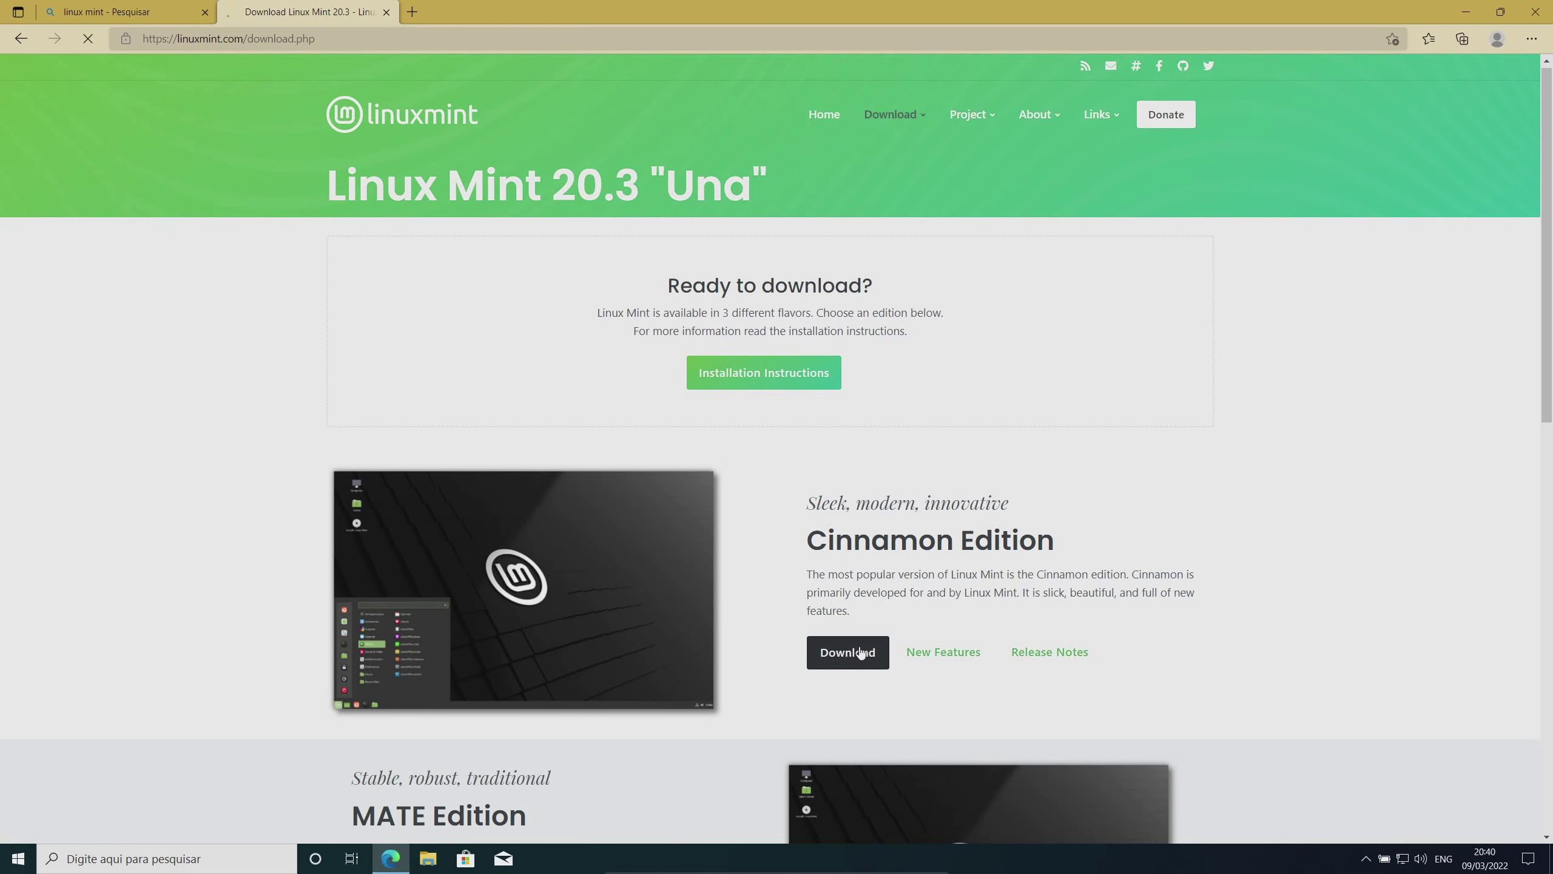
scroll(992, 576, "down", 5)
scroll(1127, 523, "down", 4)
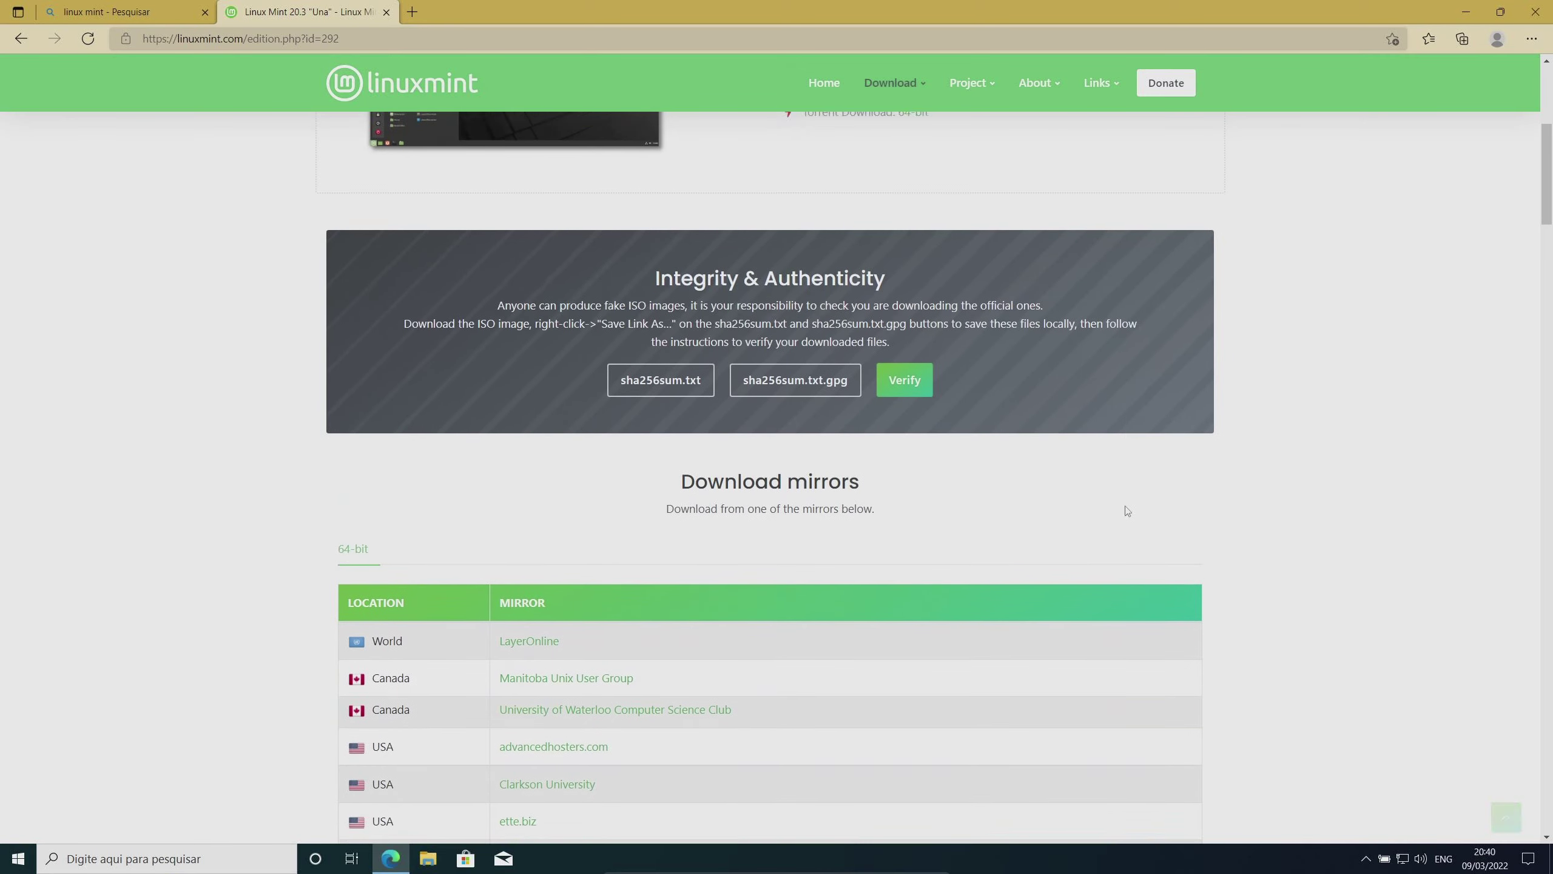
scroll(416, 440, "down", 2)
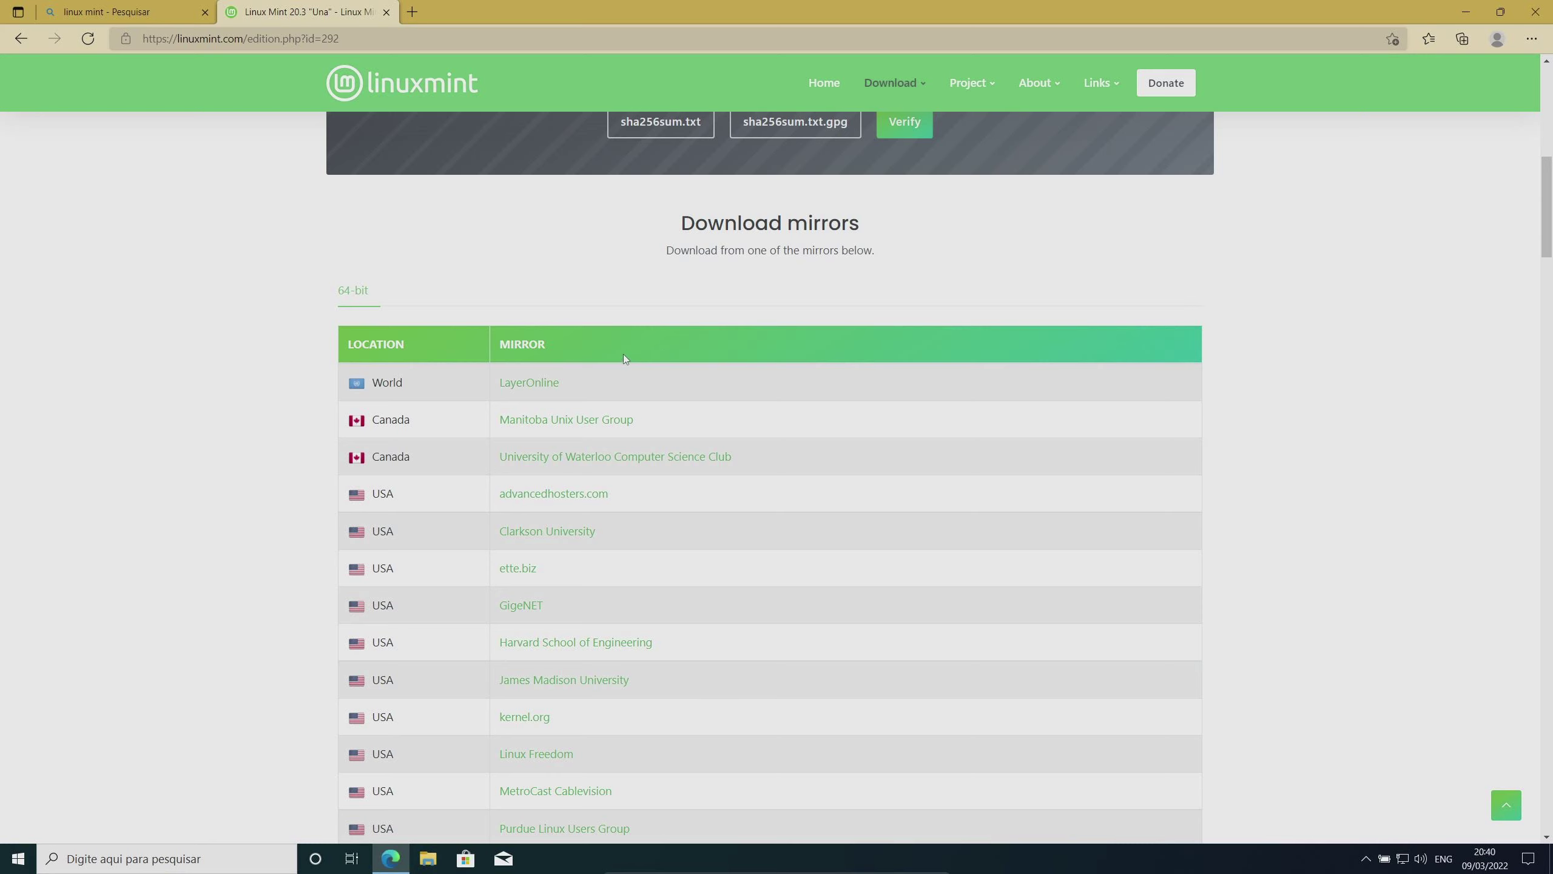
scroll(632, 286, "down", 2)
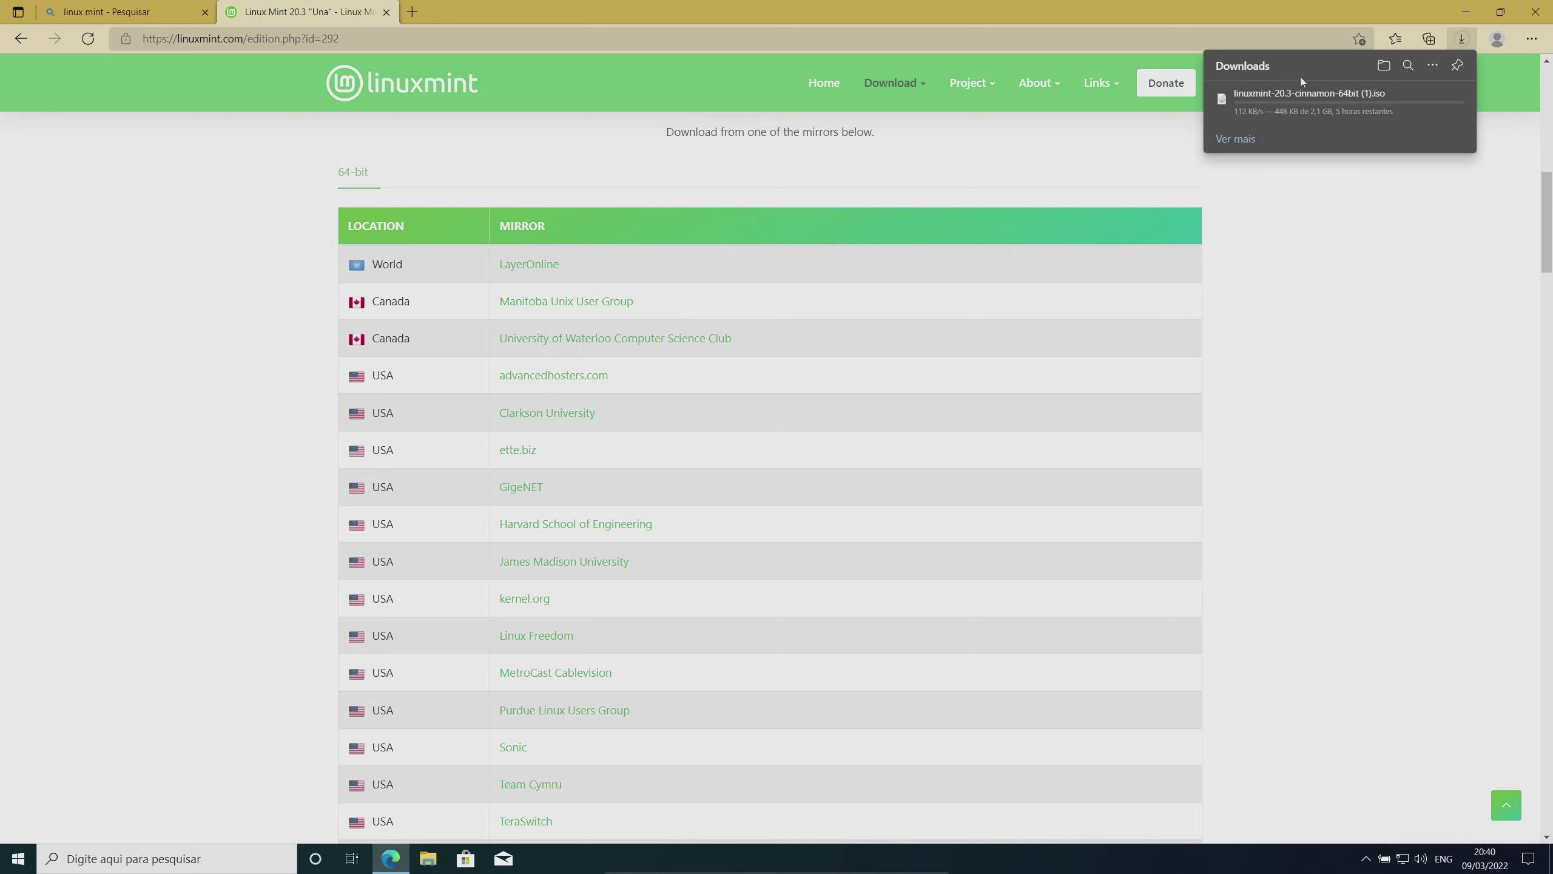
Pause the Cinnamon ISO download in Edge's Downloads panel and bring up File Explorer
mouse_move(1297, 107)
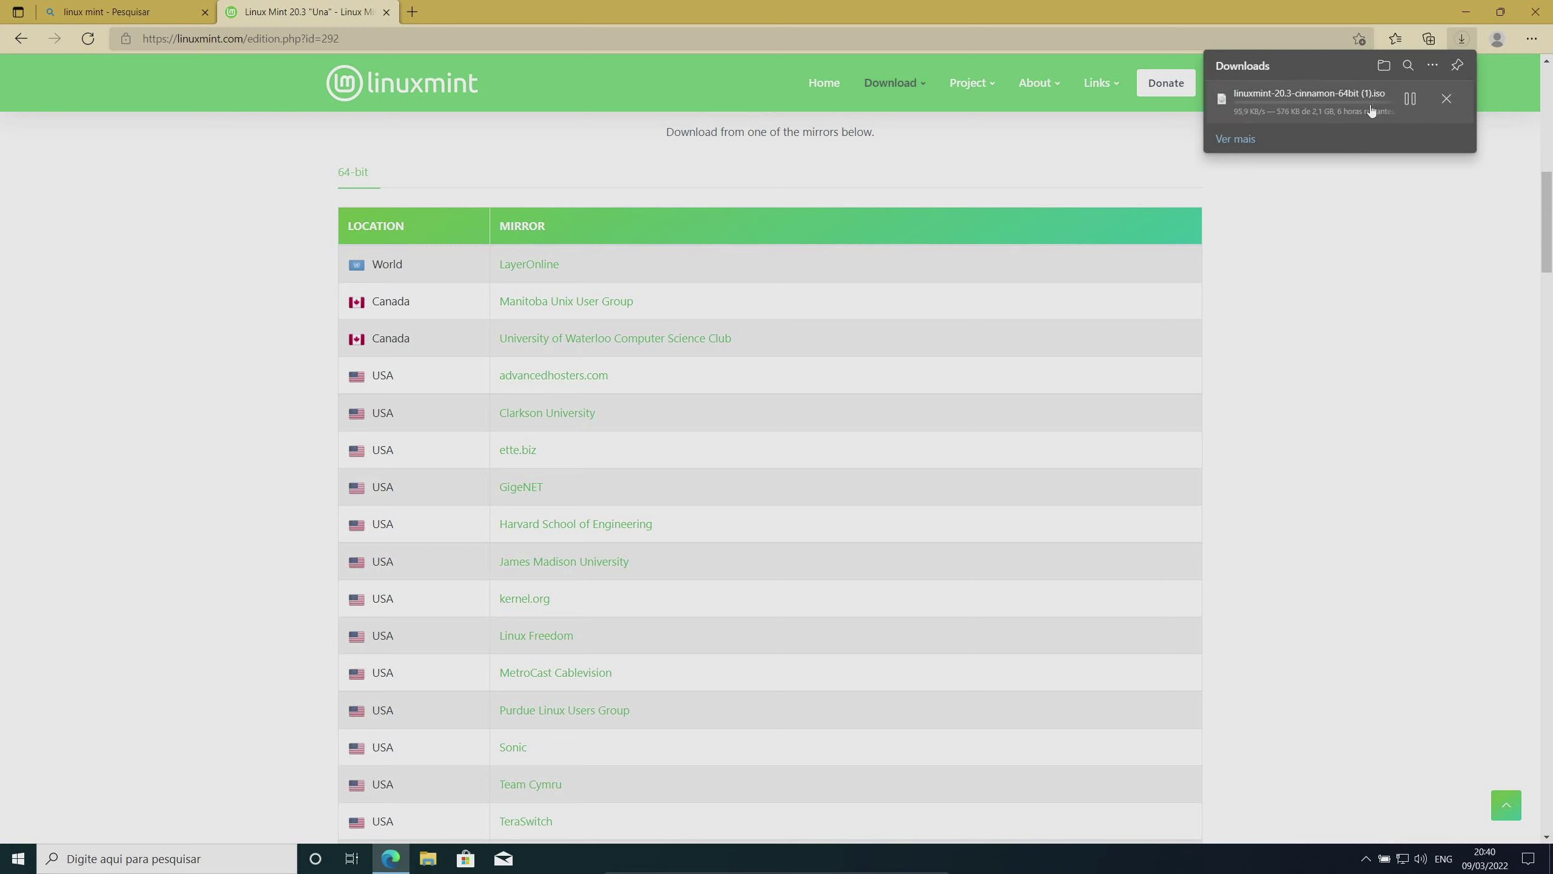
left_click(1410, 100)
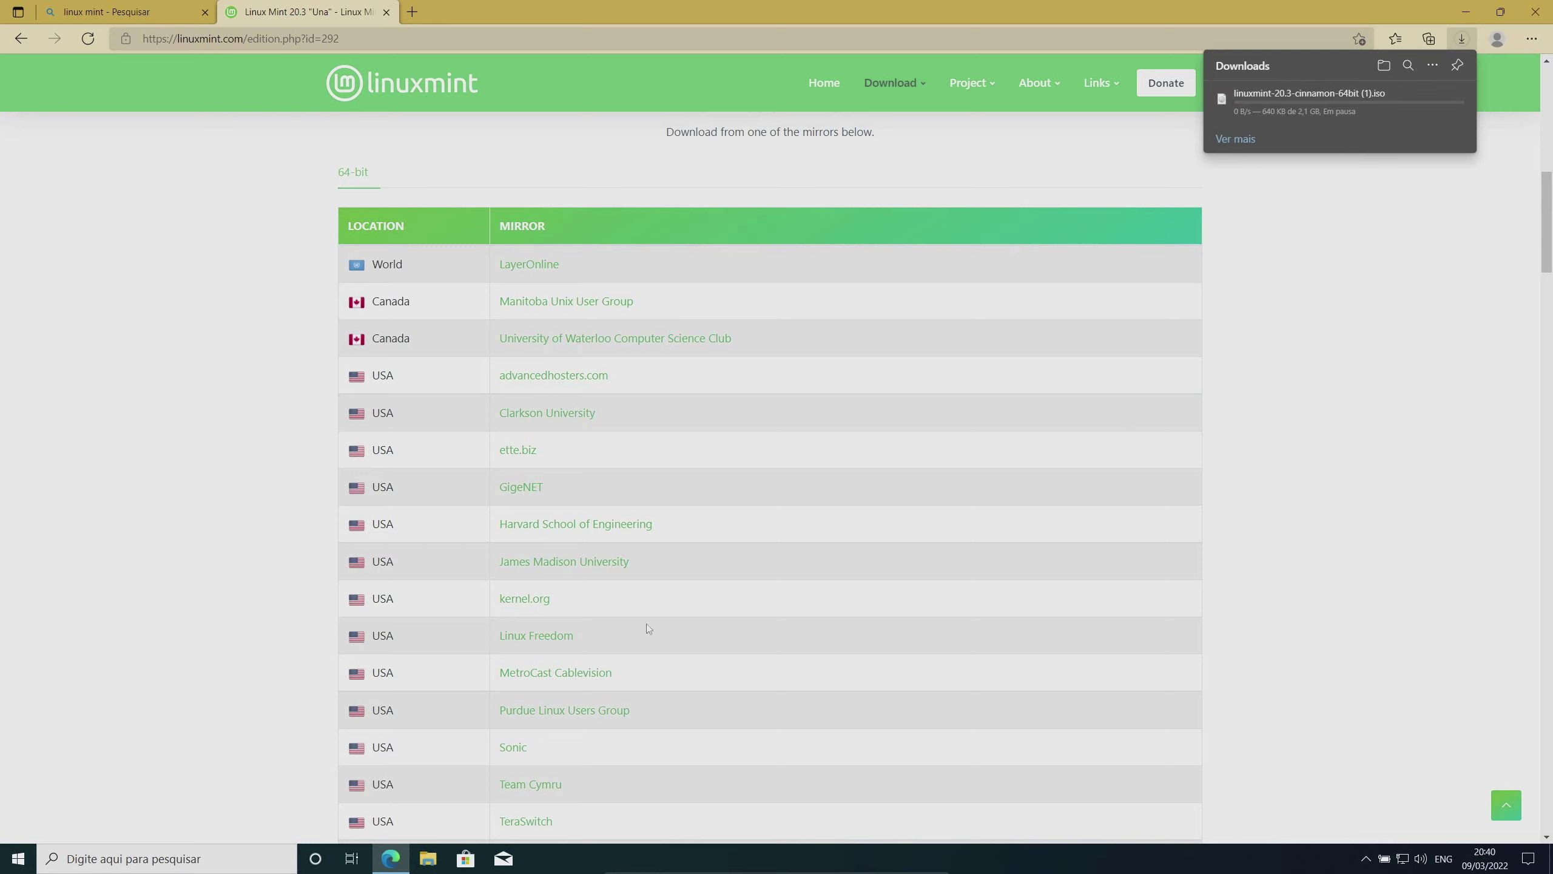
left_click(428, 858)
Maximize File Explorer, open Downloads and select the linuxmint-20.3-cinnamon-64bit image
left_click(1156, 198)
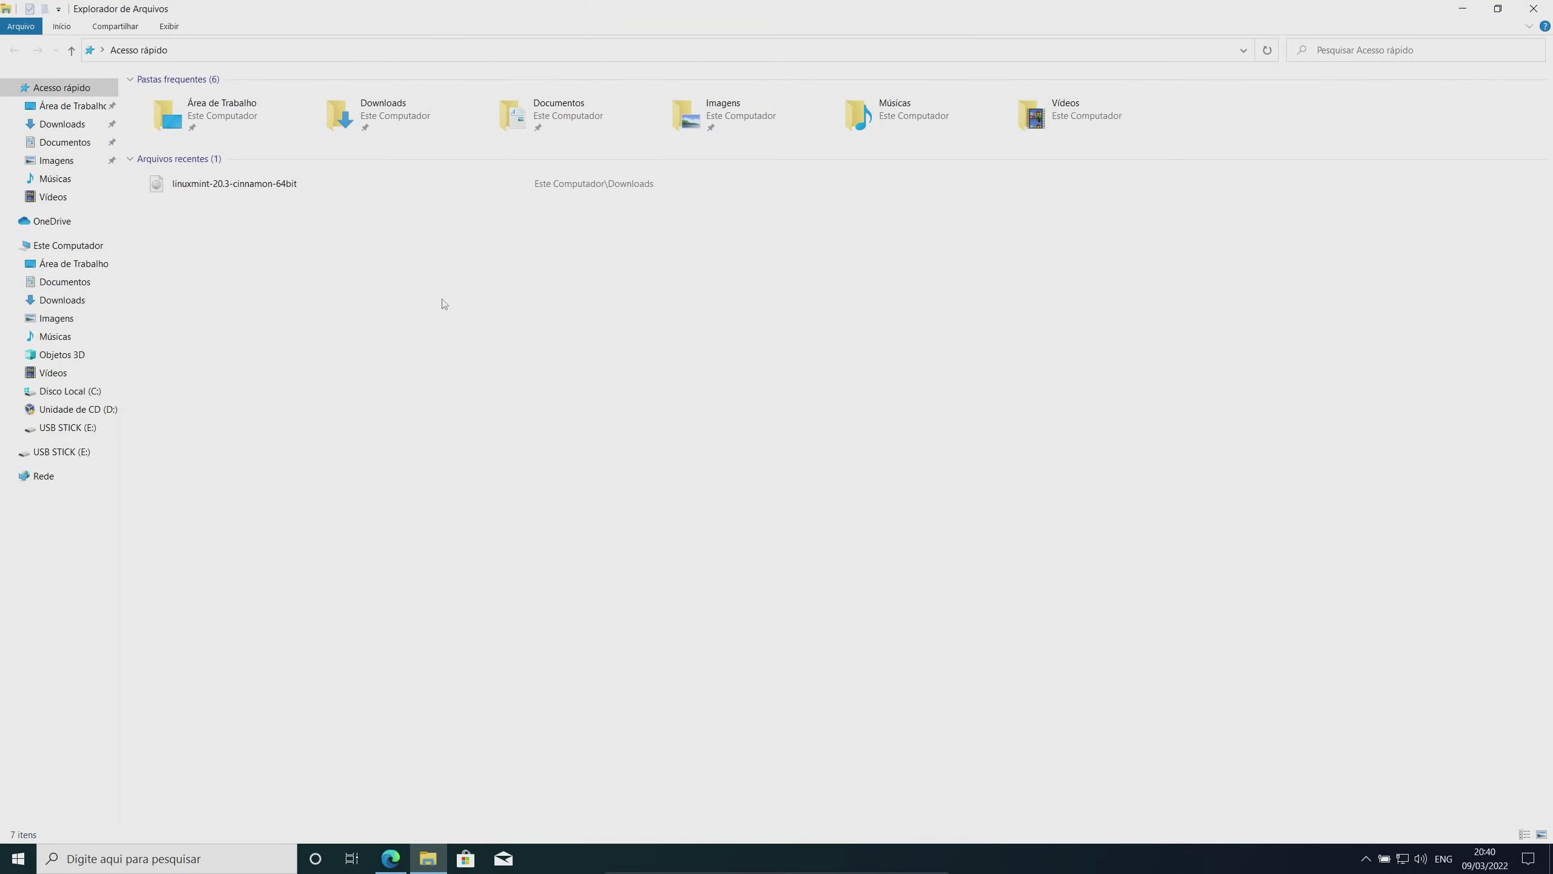
left_click(391, 117)
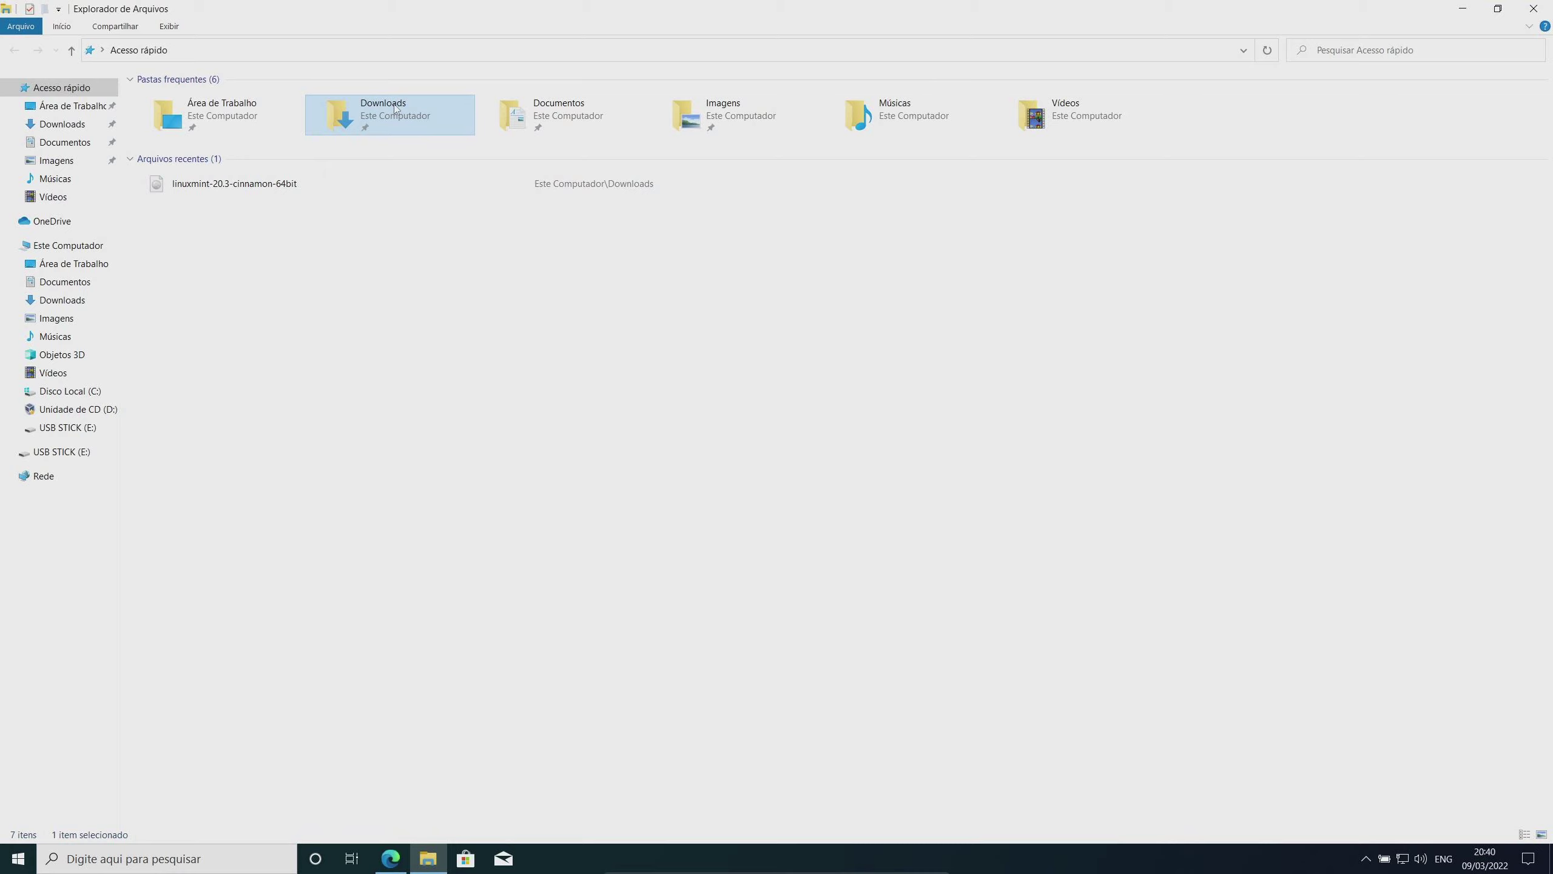
double_click(394, 111)
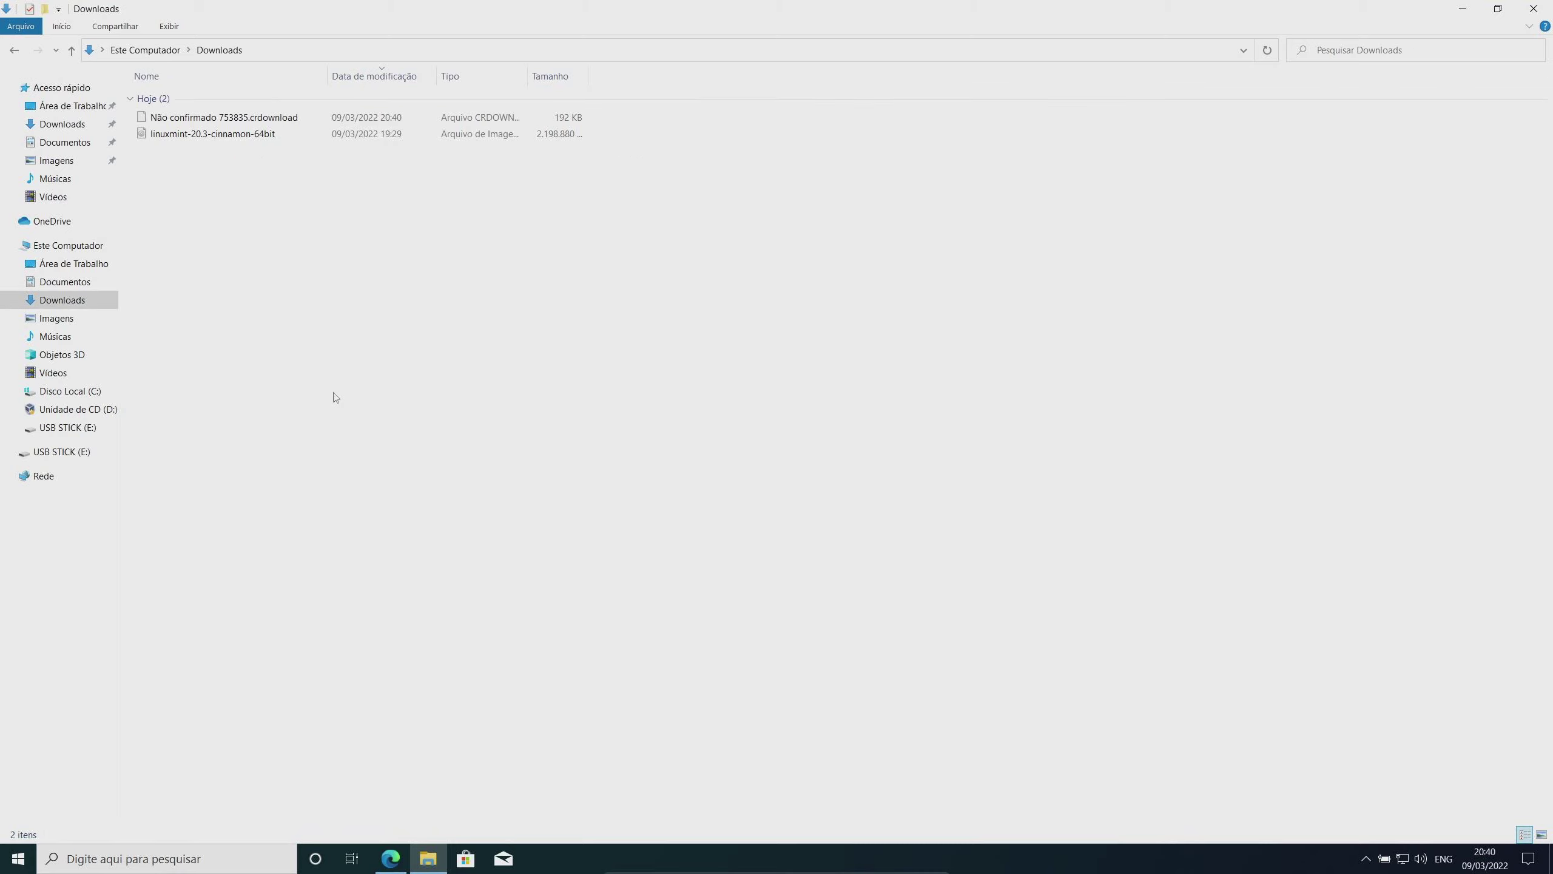
left_click(251, 136)
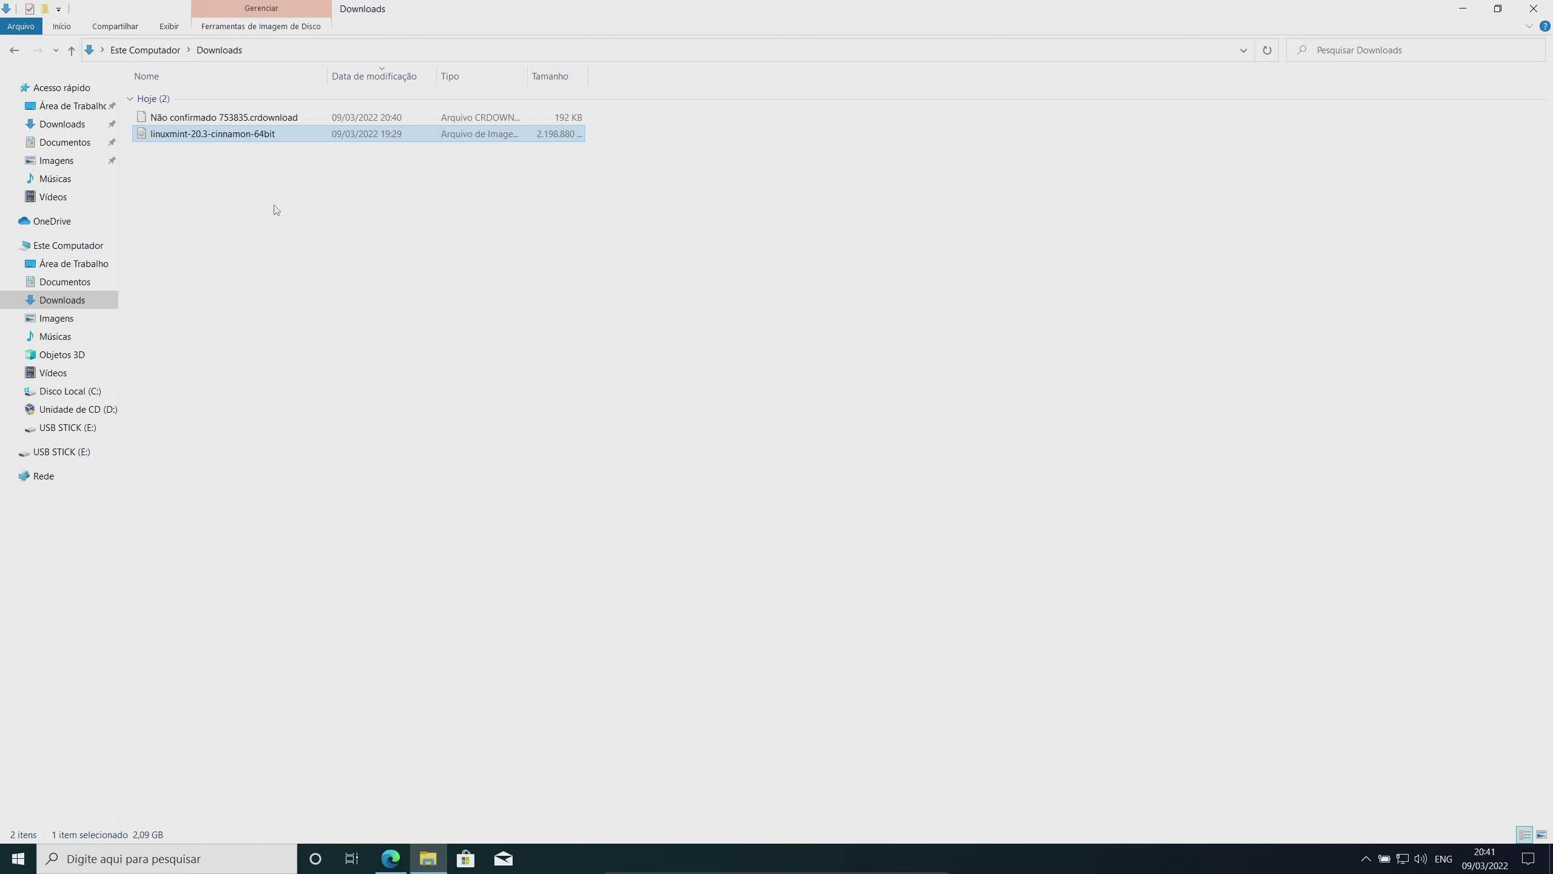
Search Bing for 'etcher usb' and download balenaEtcher-Setup-1.7.7.exe for Windows from the balenaEtcher site
key("alt+Tab")
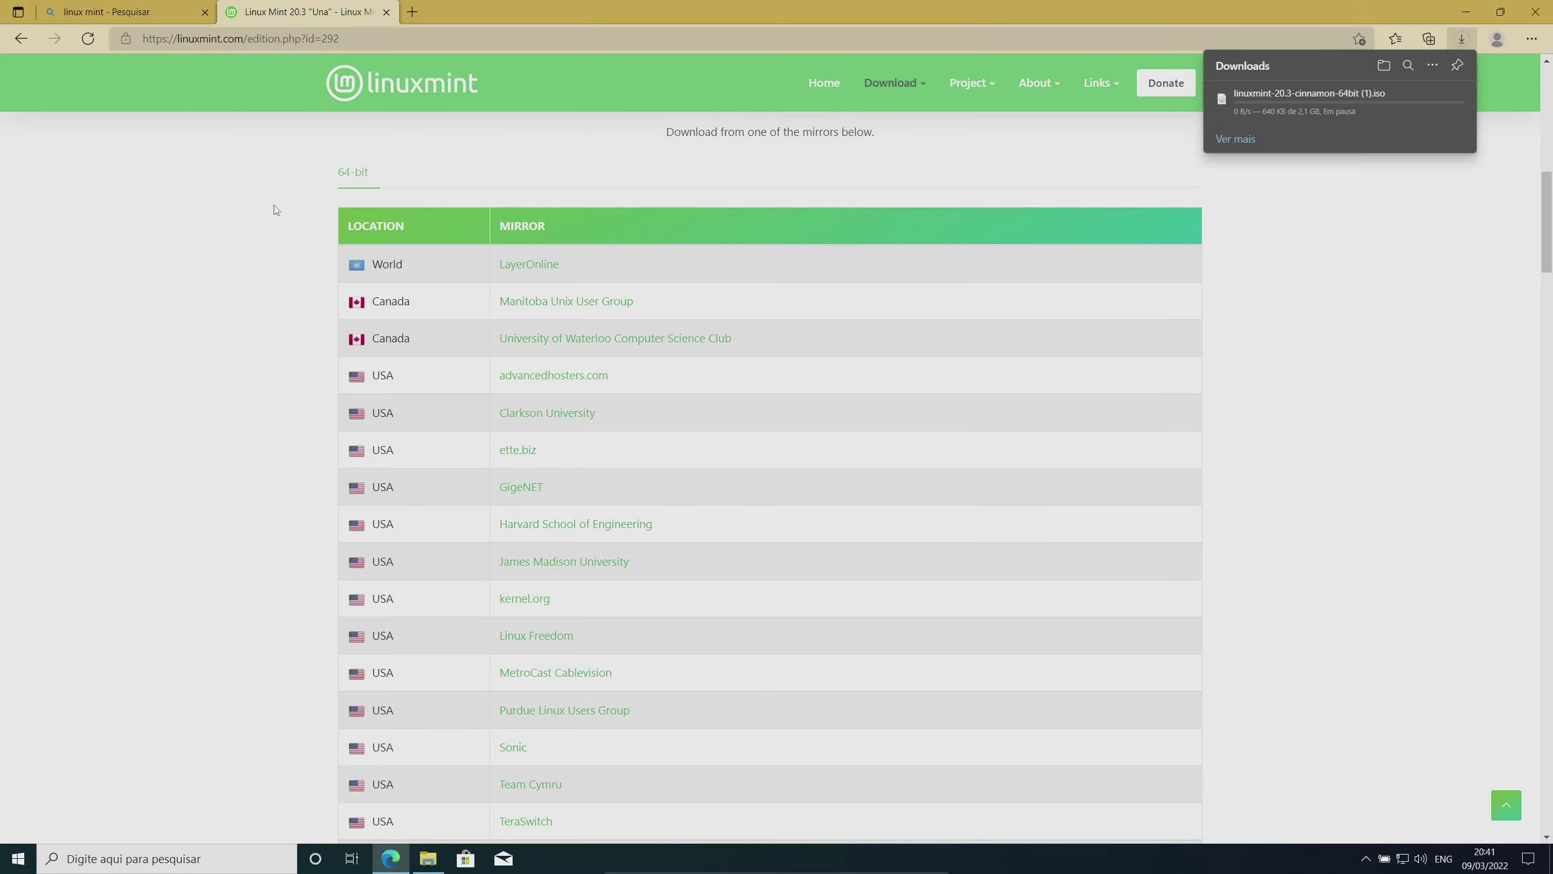
left_click(386, 12)
triple_click(330, 86)
type("etcher usb")
key("Return")
left_click(241, 196)
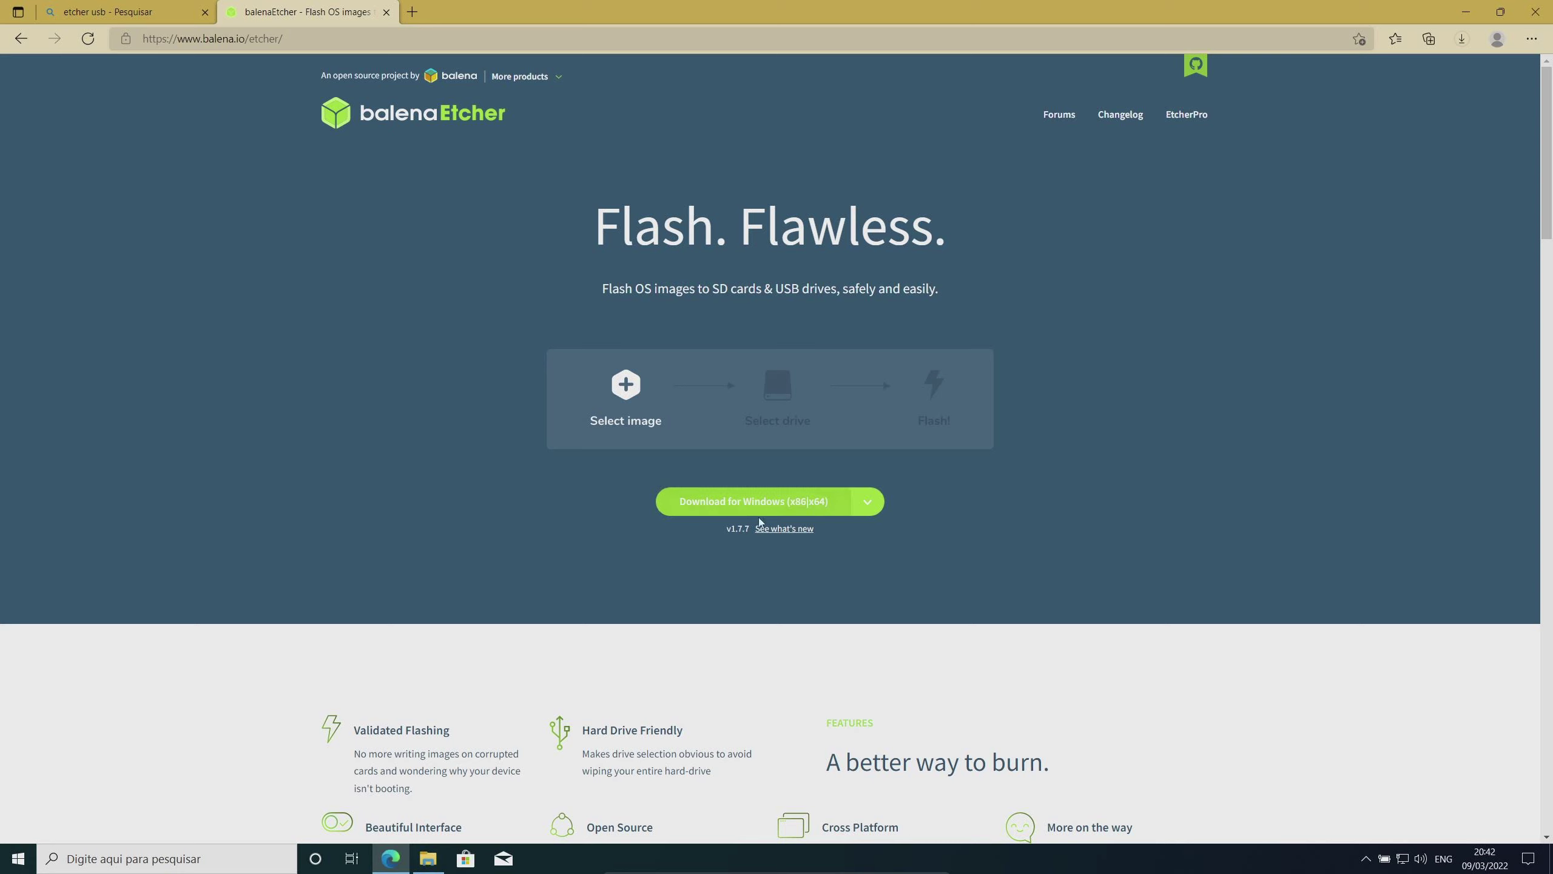
left_click(774, 502)
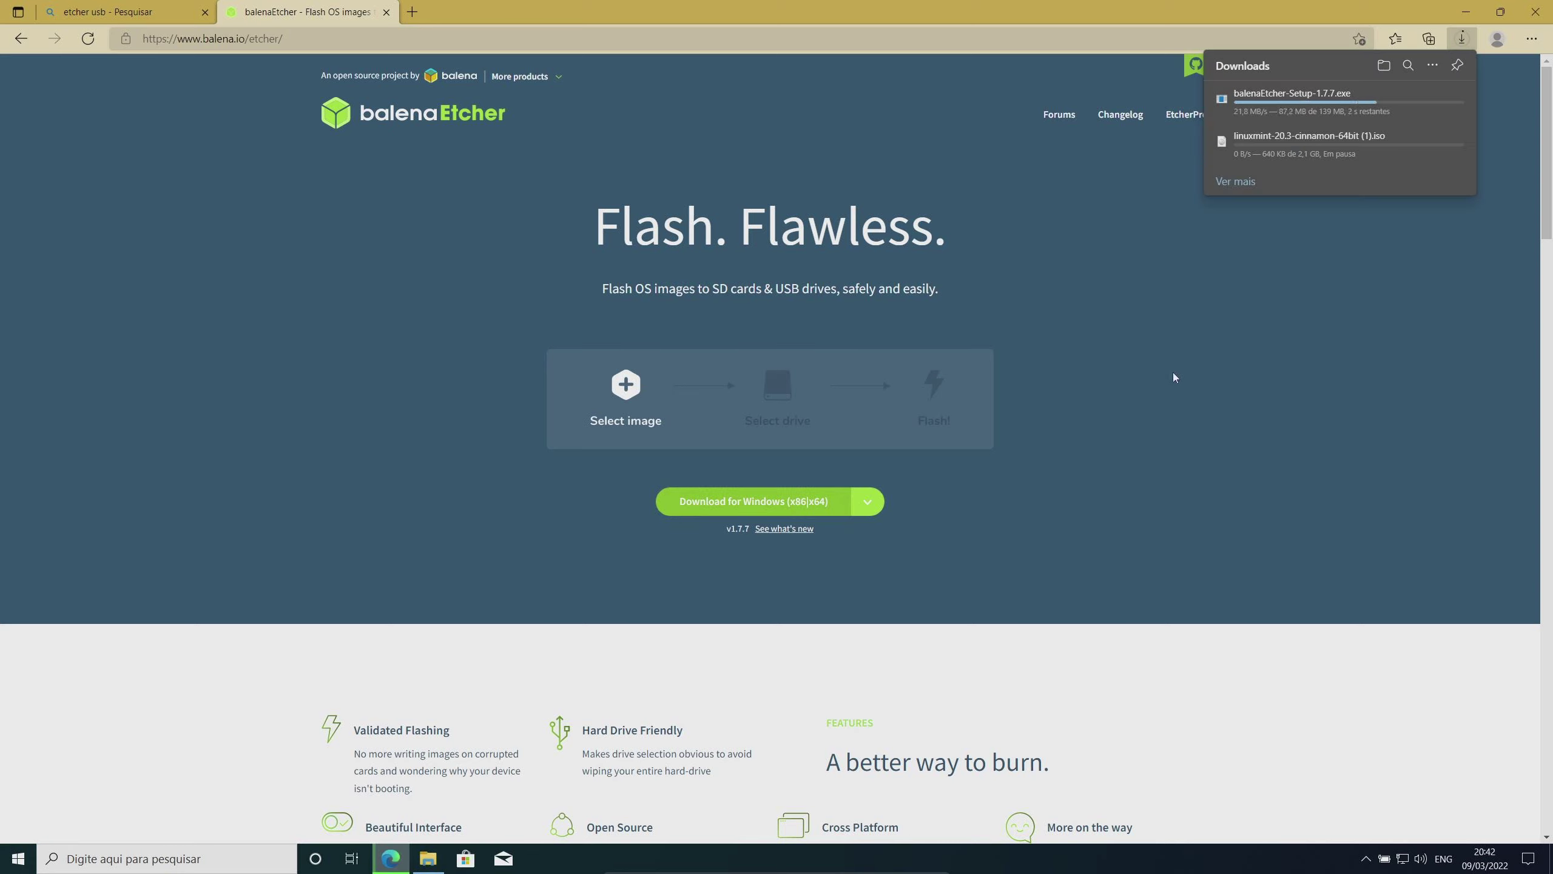
key("alt+Tab")
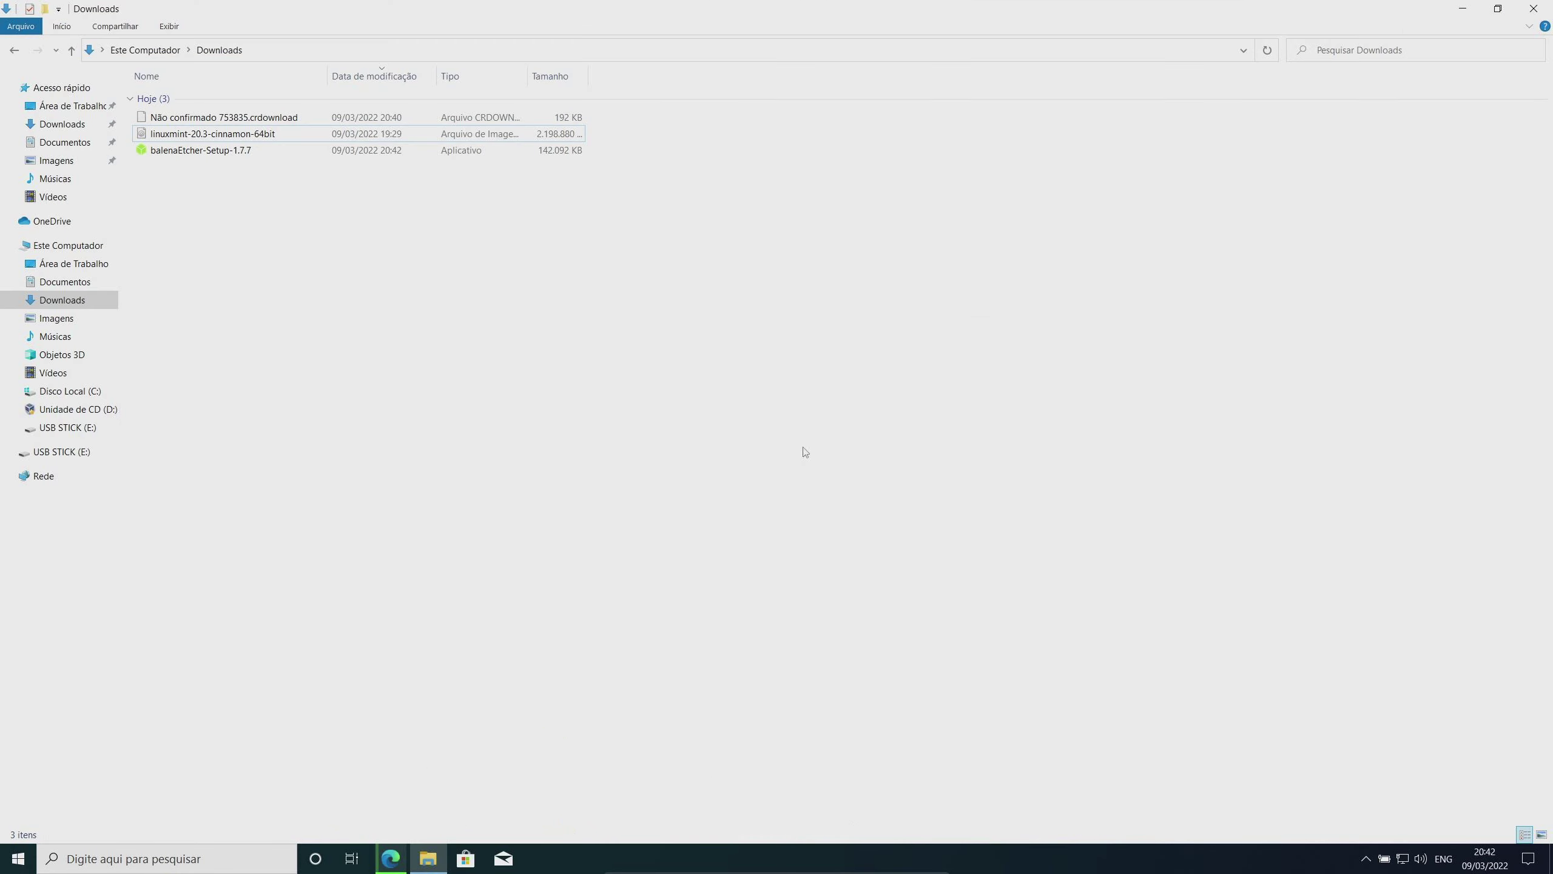
Run balenaEtcher-Setup-1.7.7 from Downloads and accept the licence (Eu Concordo) to install Etcher
left_click(245, 153)
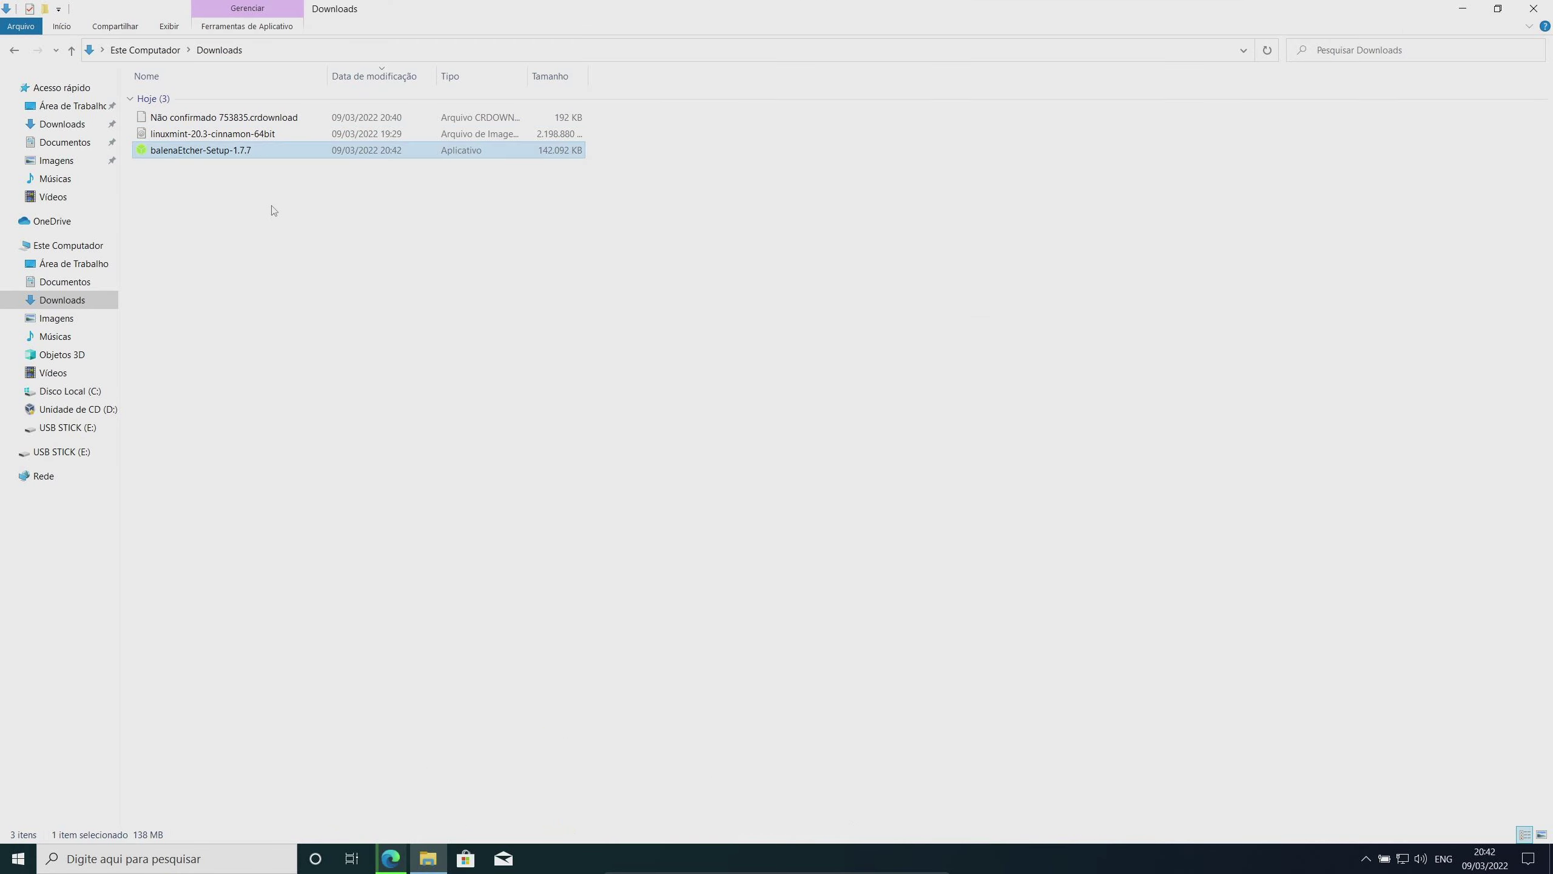
double_click(209, 153)
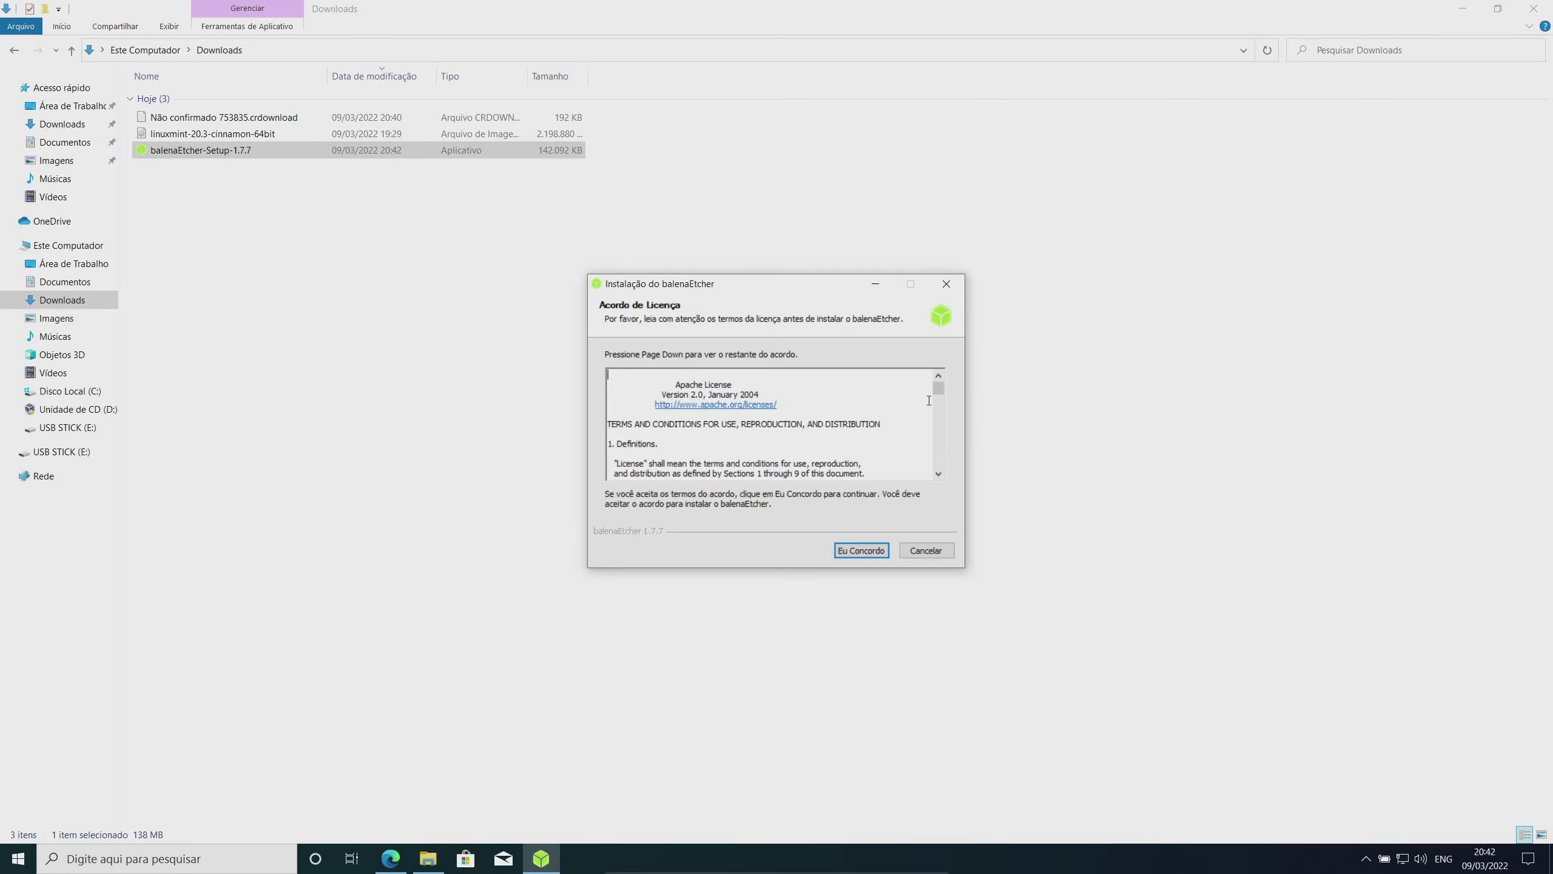
left_click_drag(938, 389, 960, 482)
left_click(868, 549)
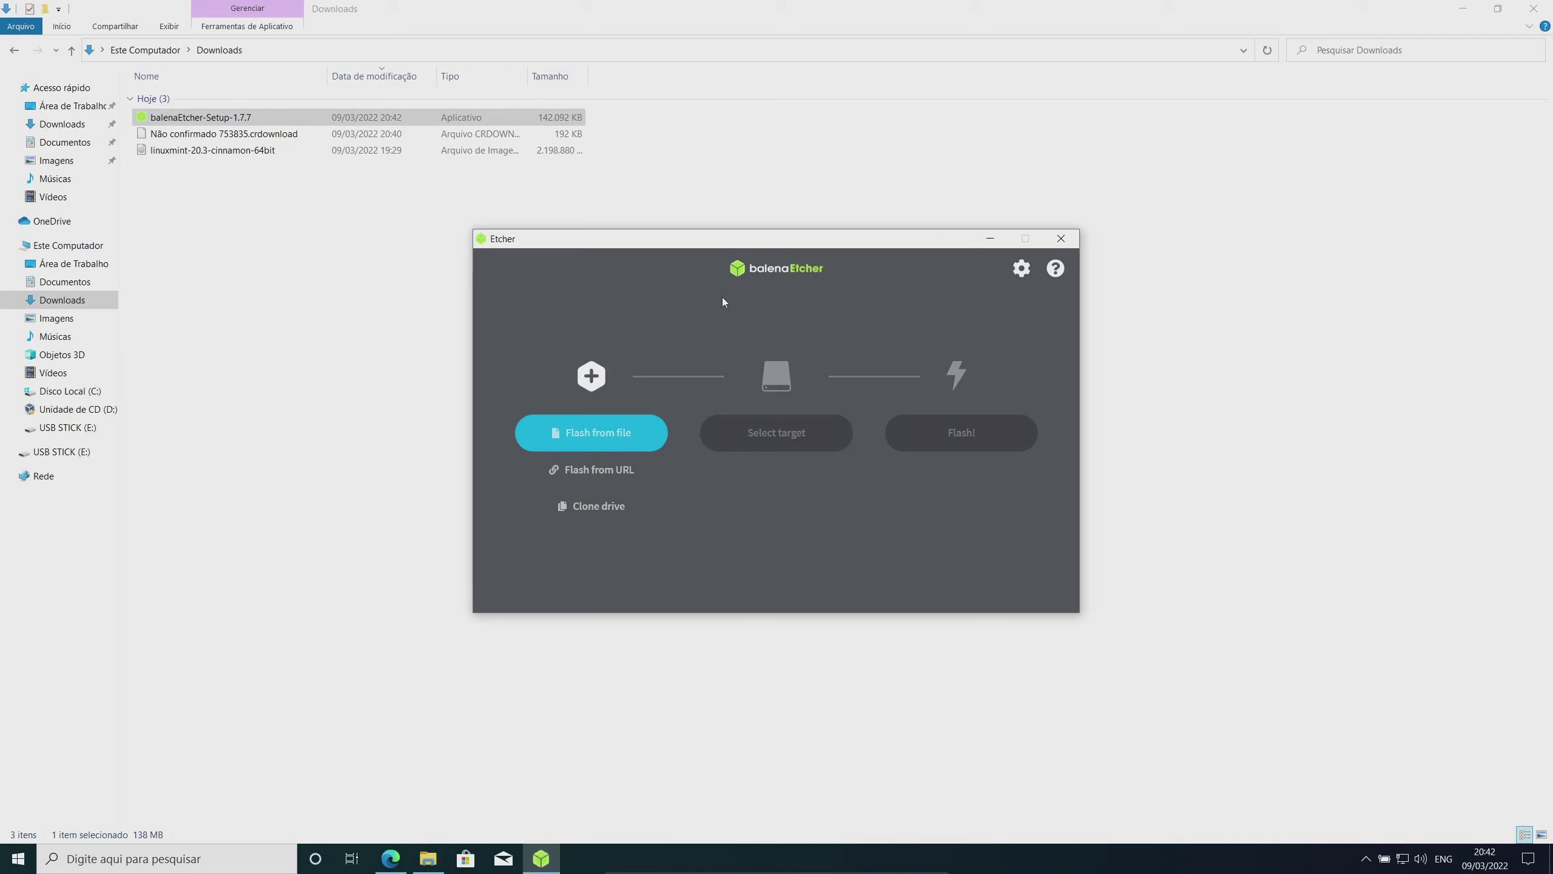
Load linuxmint-20.3-cinnamon-64bit.iso from Downloads as Etcher's source image via Flash from file
left_click(645, 447)
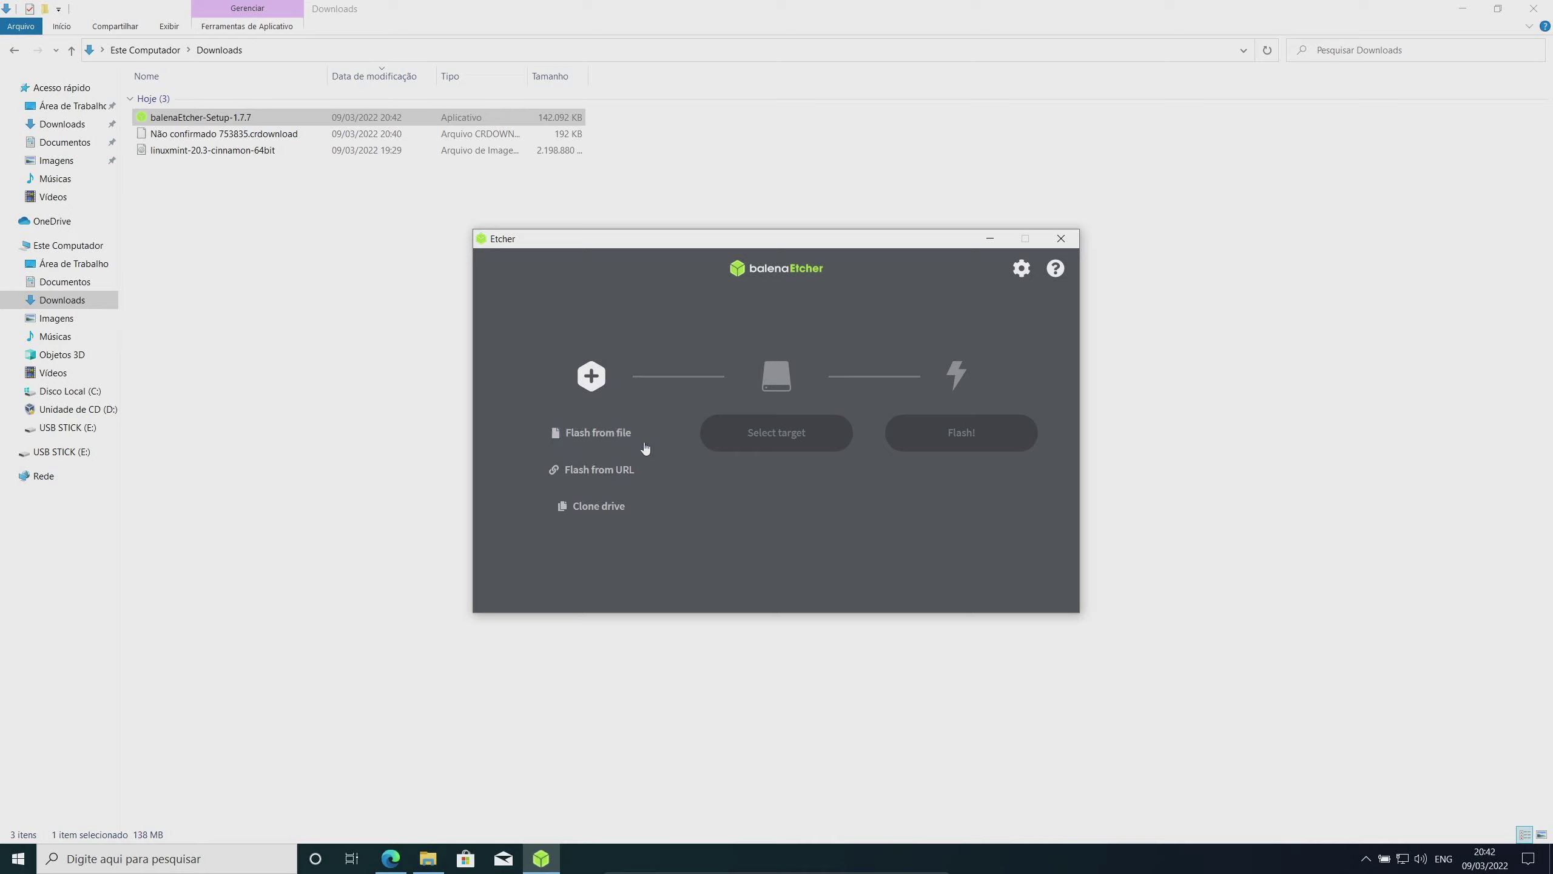
left_click(613, 434)
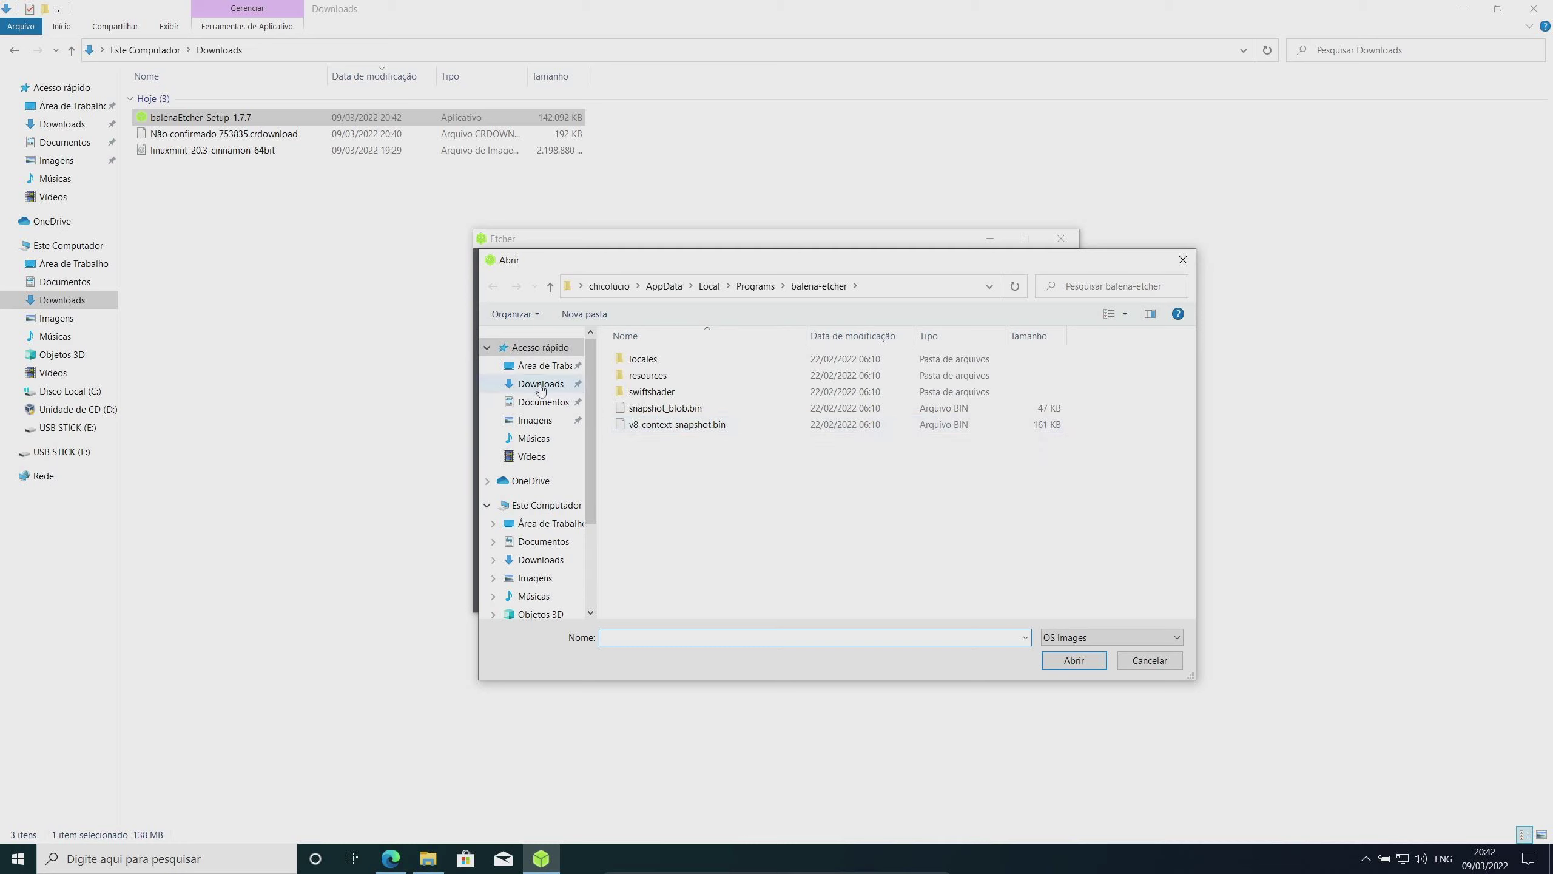
left_click(532, 384)
left_click(747, 384)
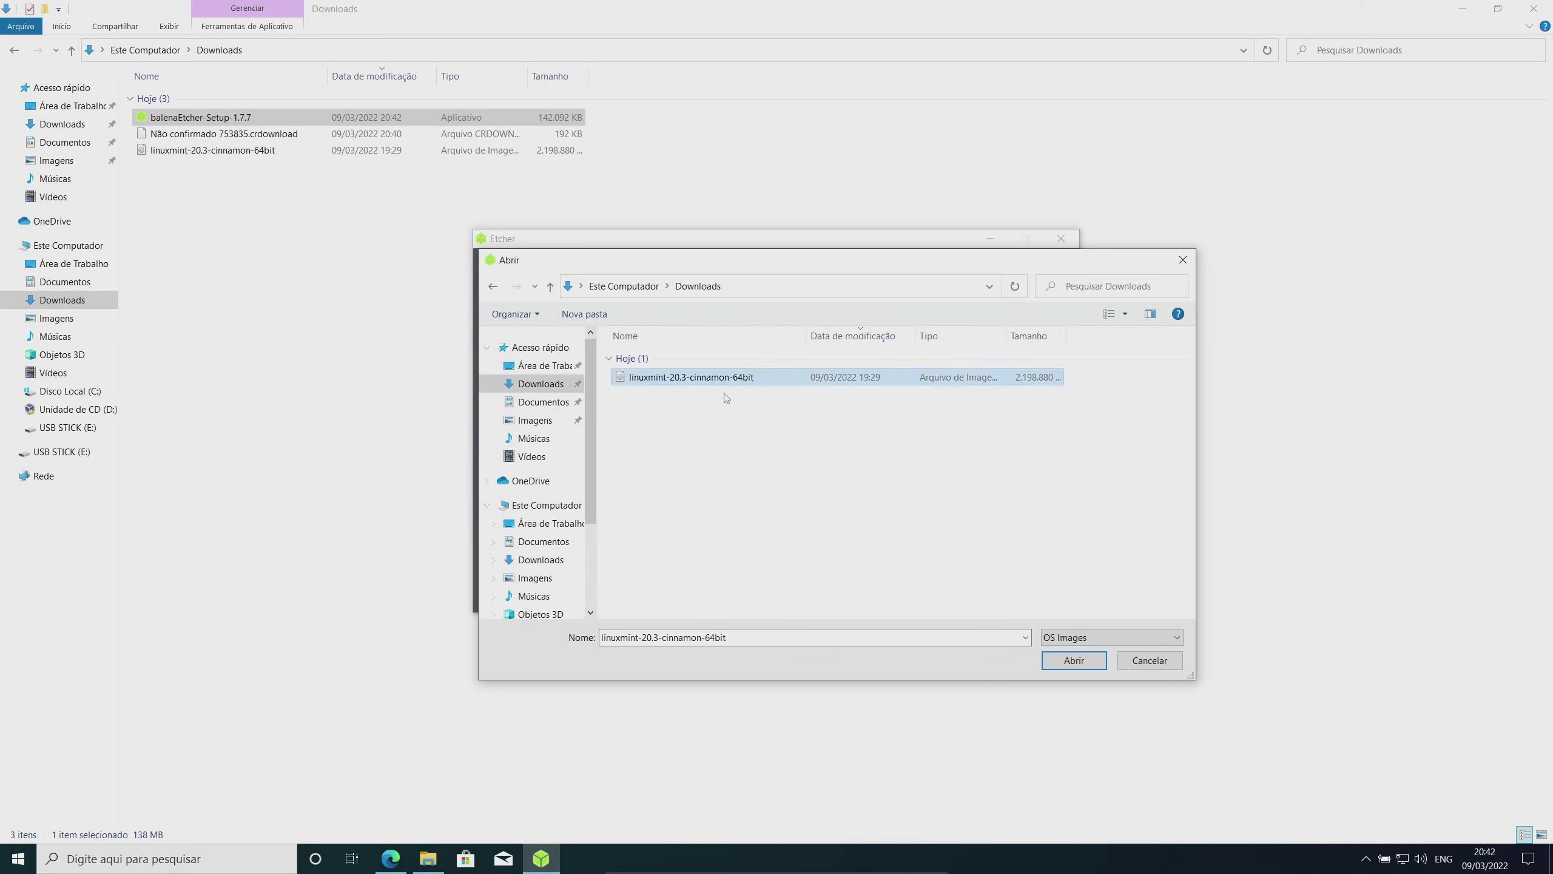
left_click(1052, 662)
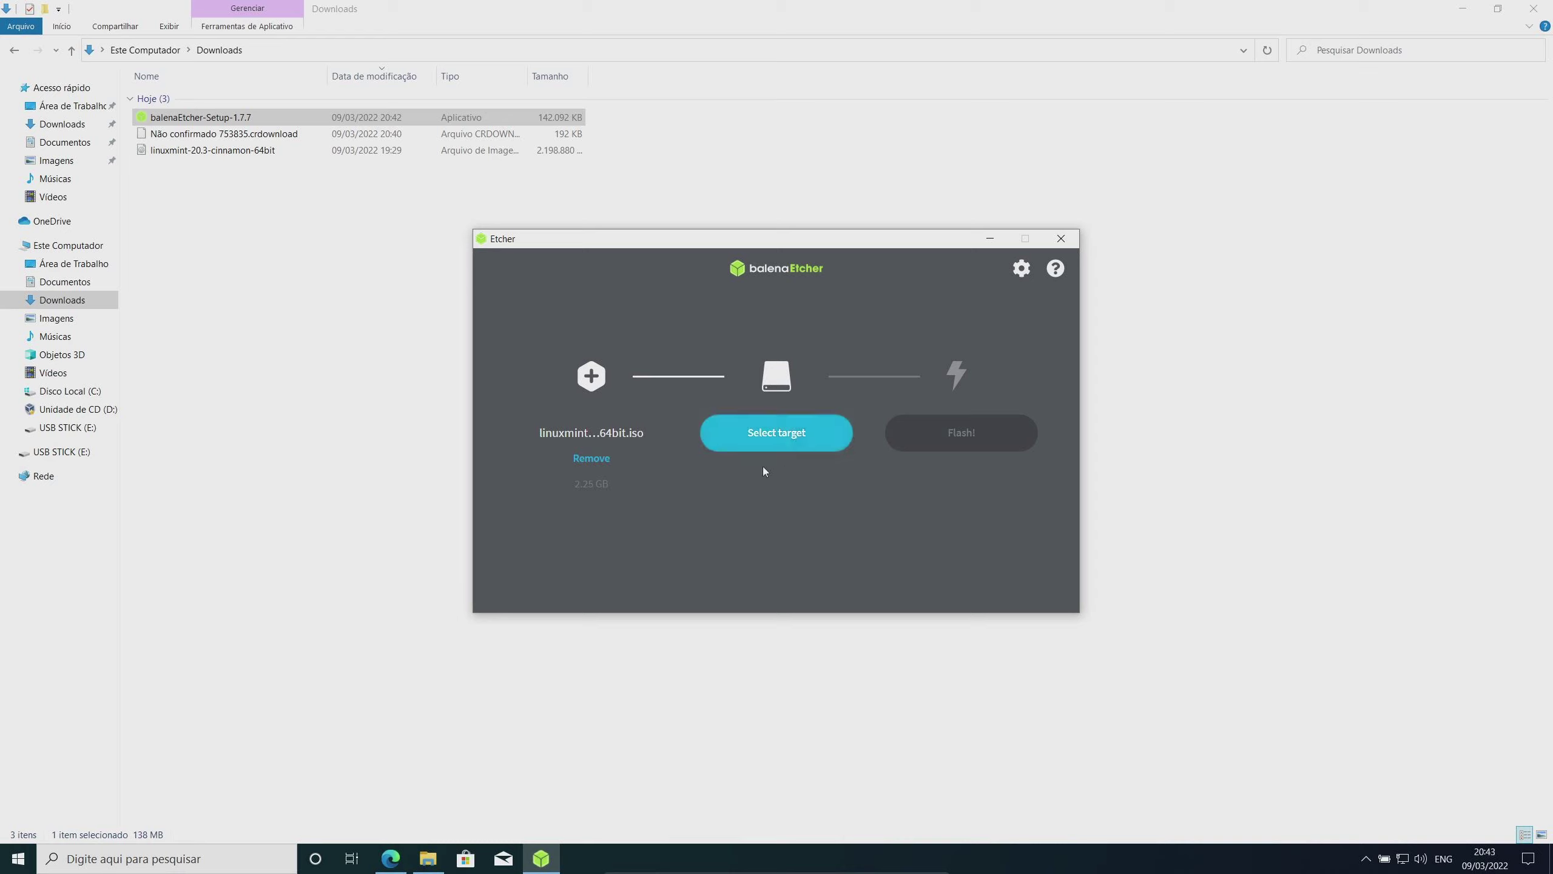
Check USB STICK (E:) properties (empty, FAT32, 7.20 GB), then return to Downloads
left_click(65, 427)
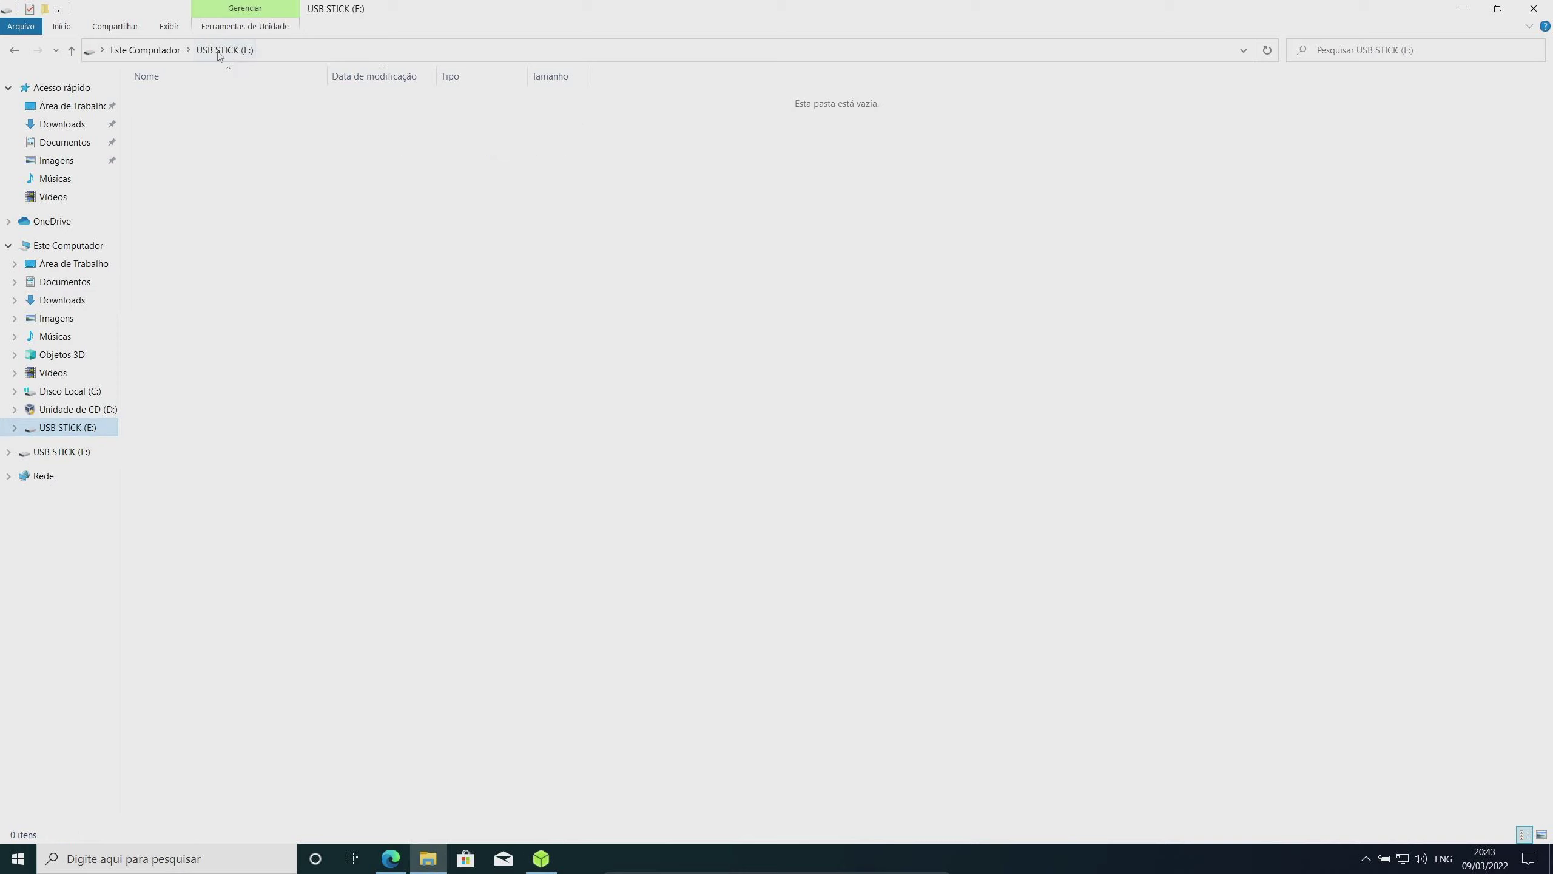
right_click(836, 348)
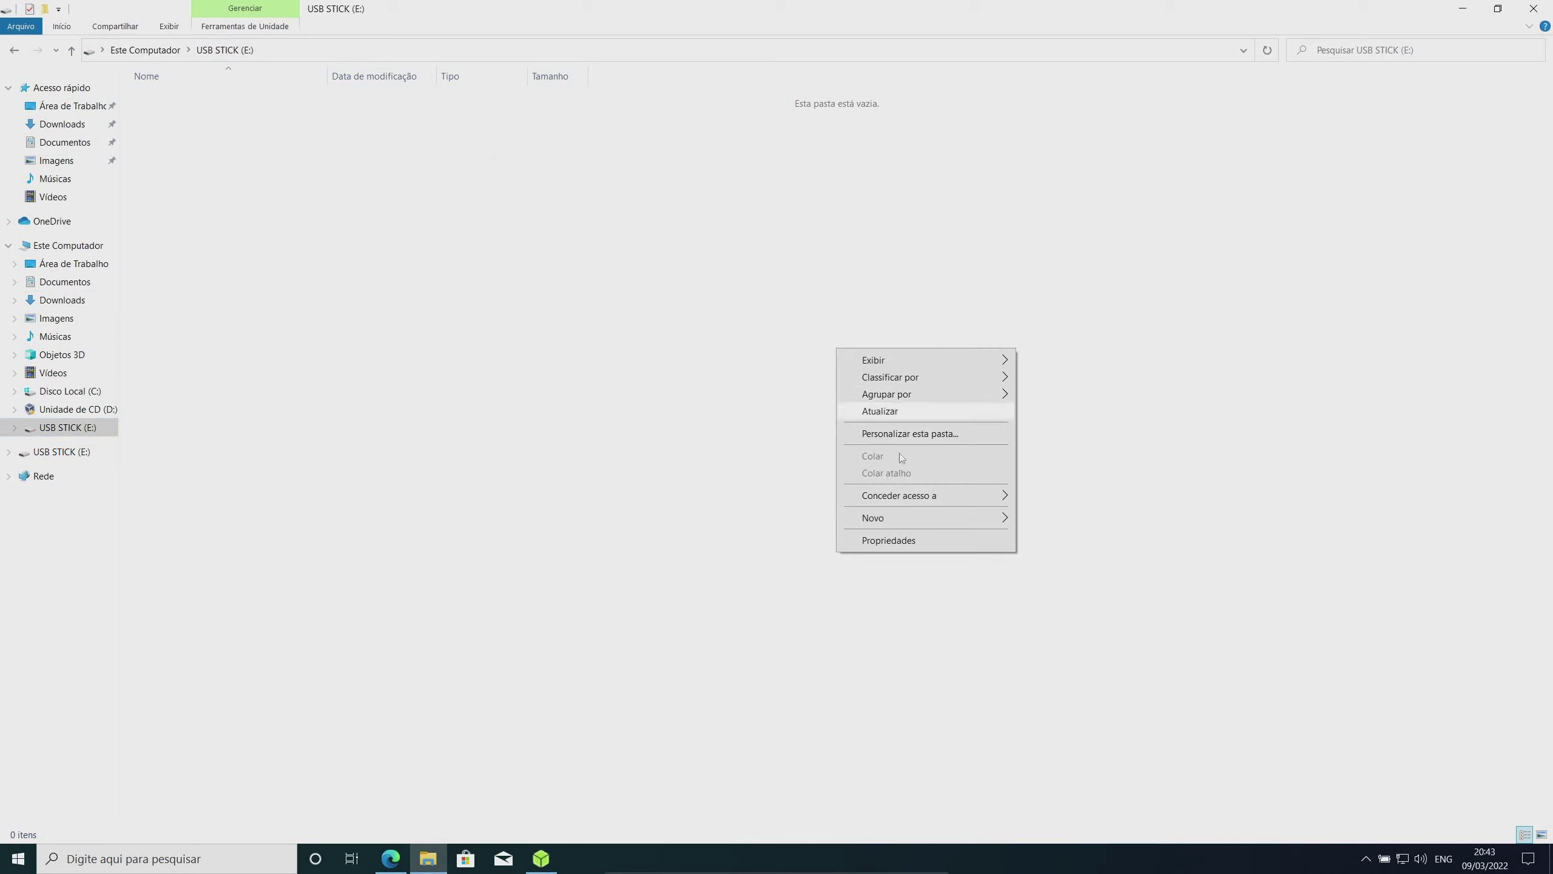
left_click(911, 540)
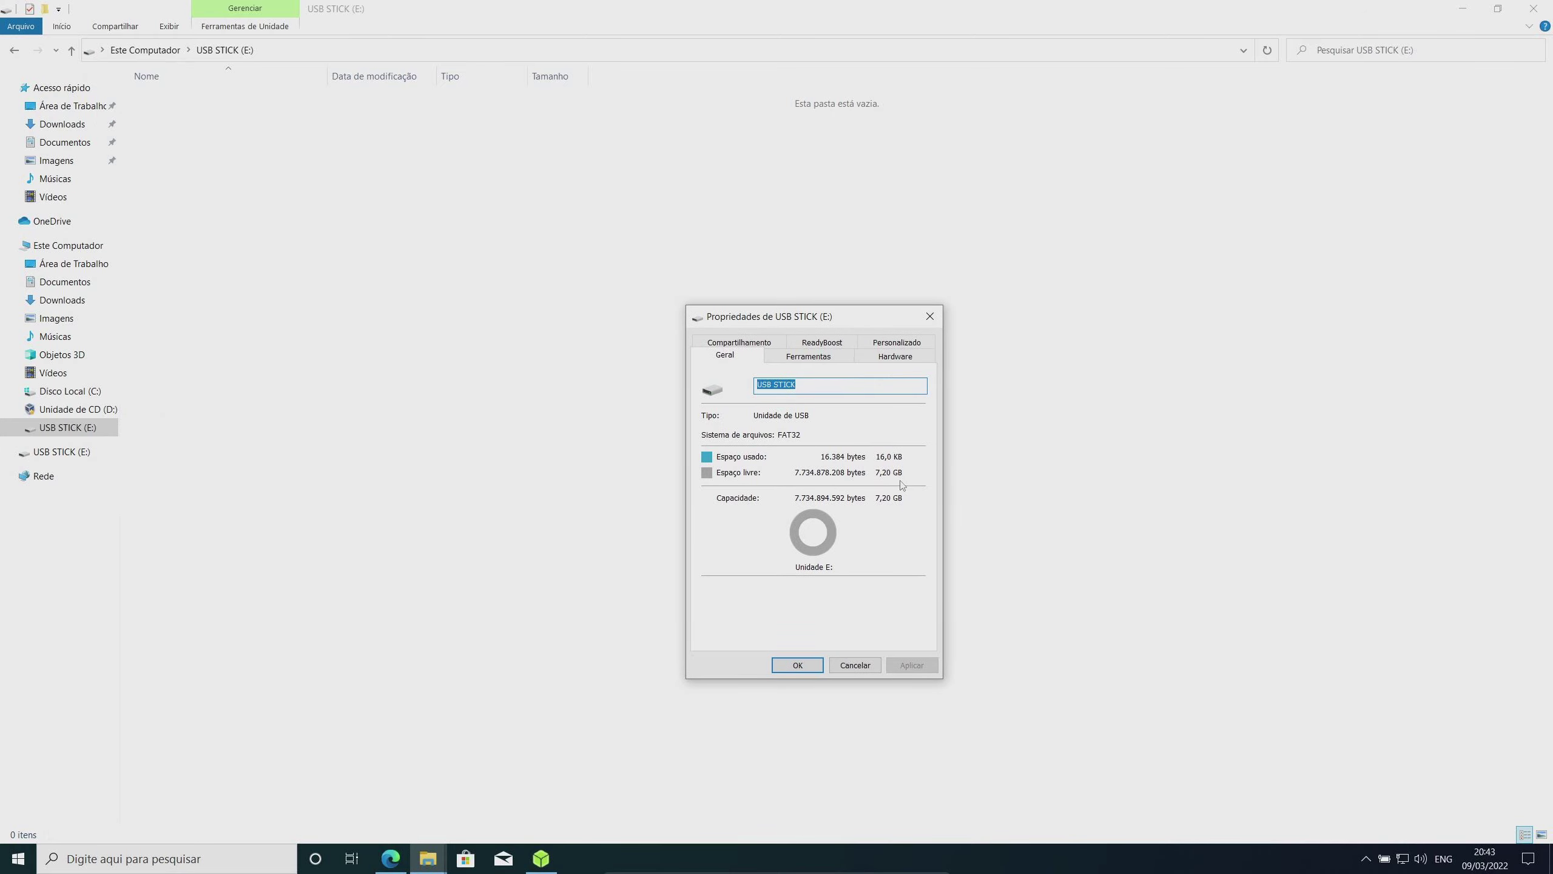
left_click(928, 316)
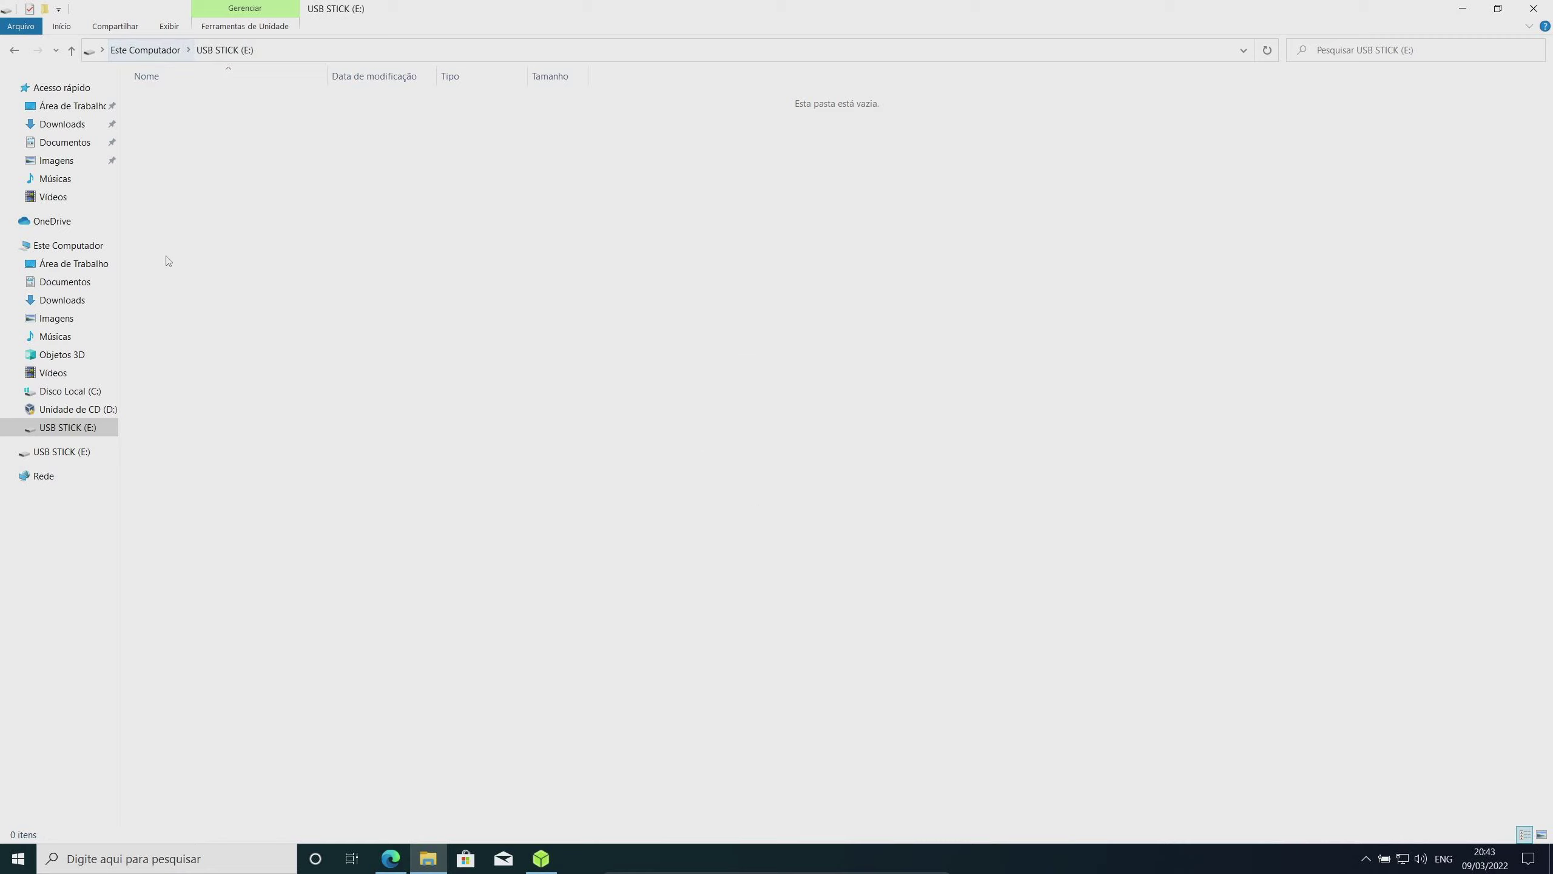
left_click(62, 300)
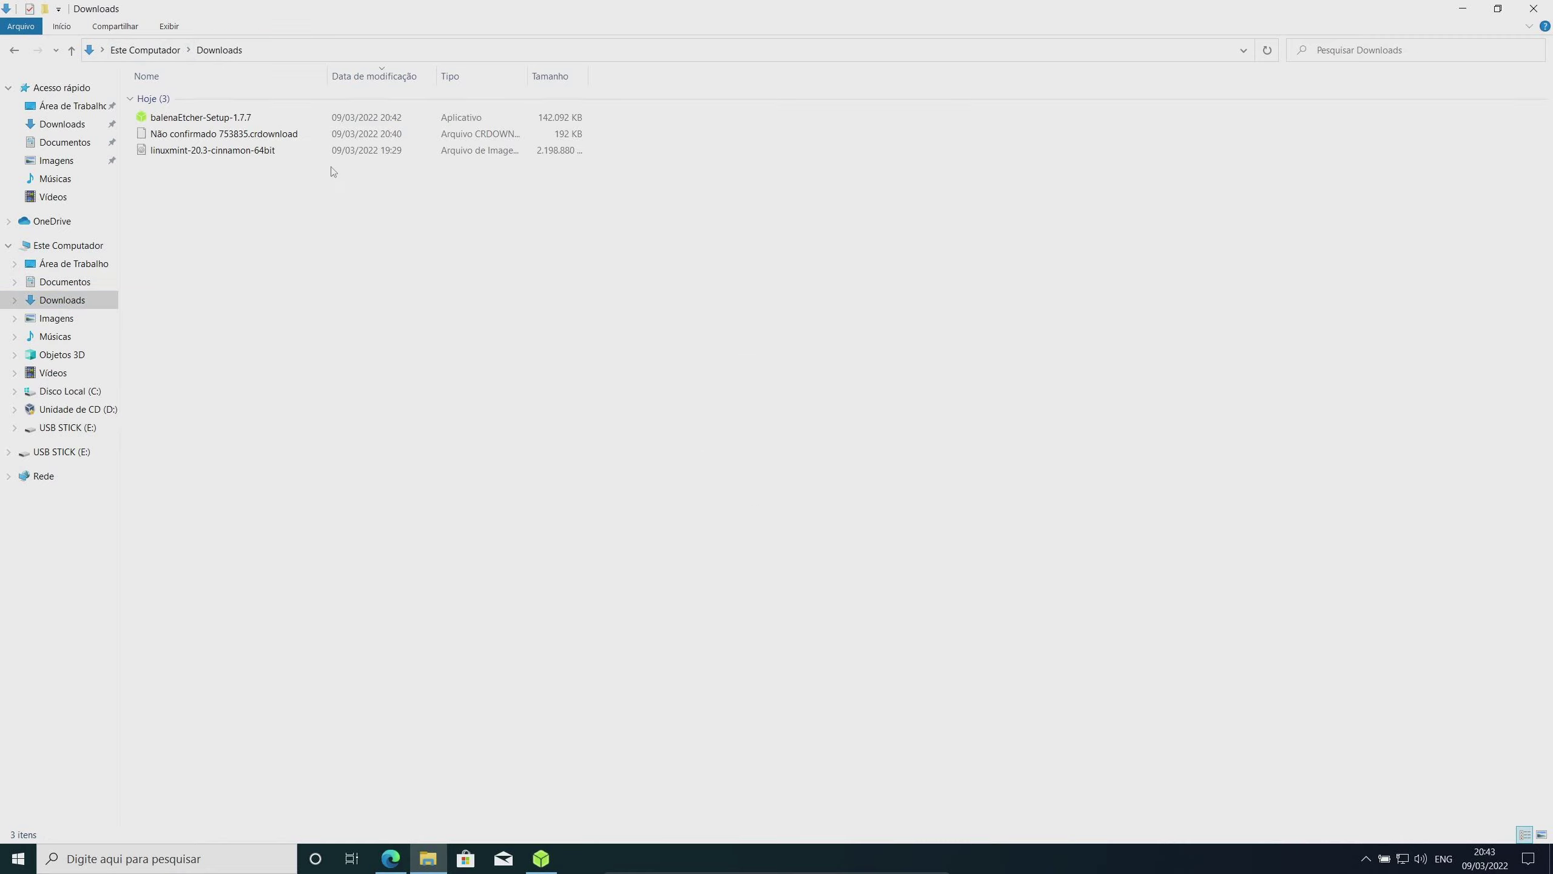
Select the USB DISK 2.0 USB Device (7.75 GB, E:\) as Etcher's target drive
left_click(330, 154)
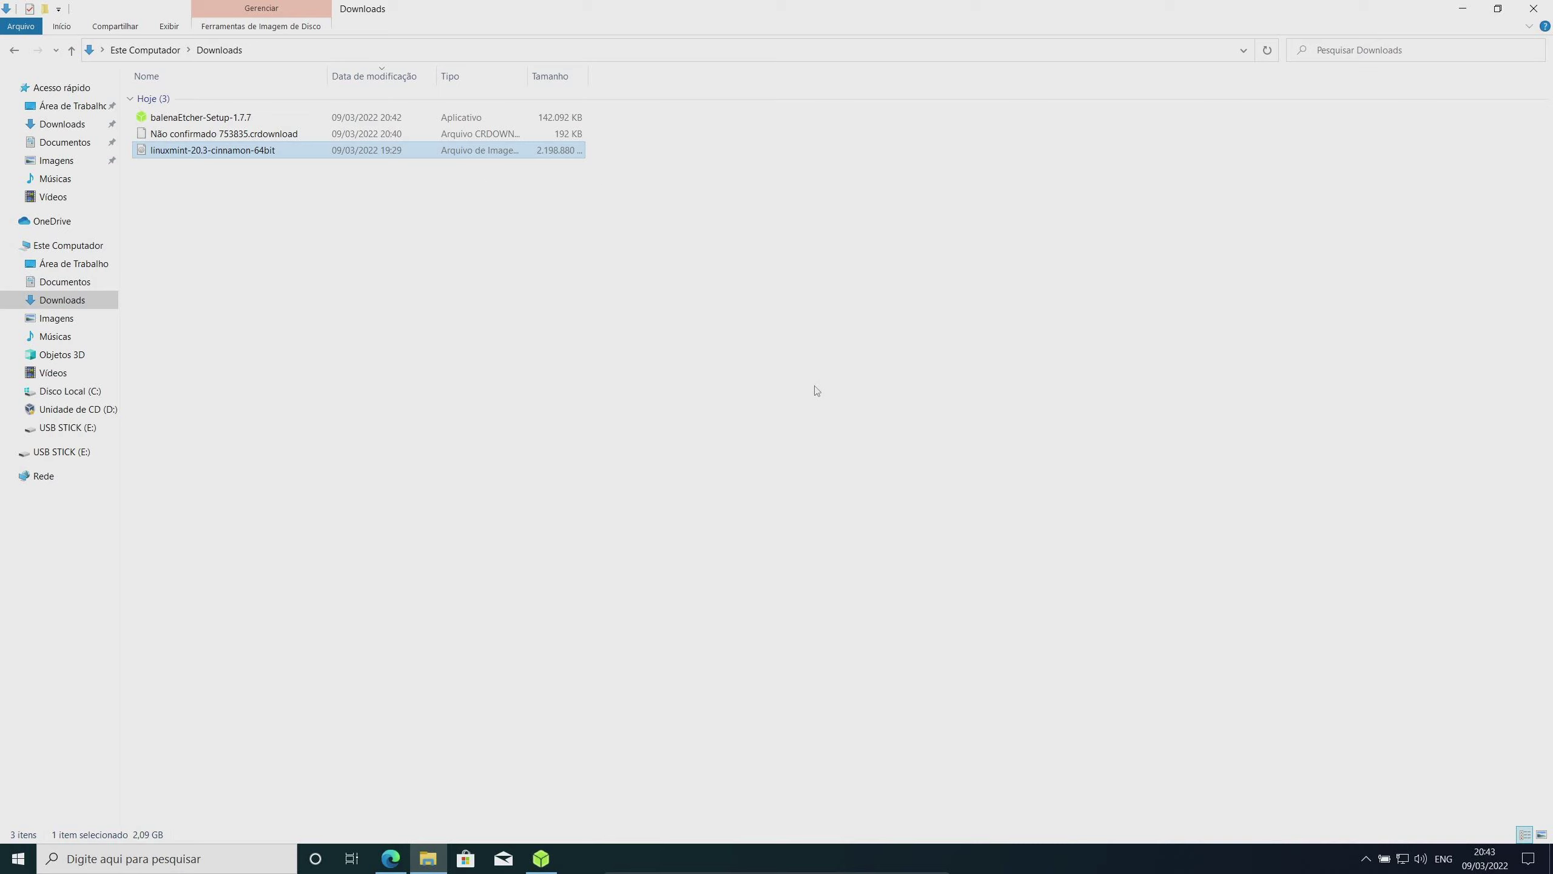
key("alt+Tab")
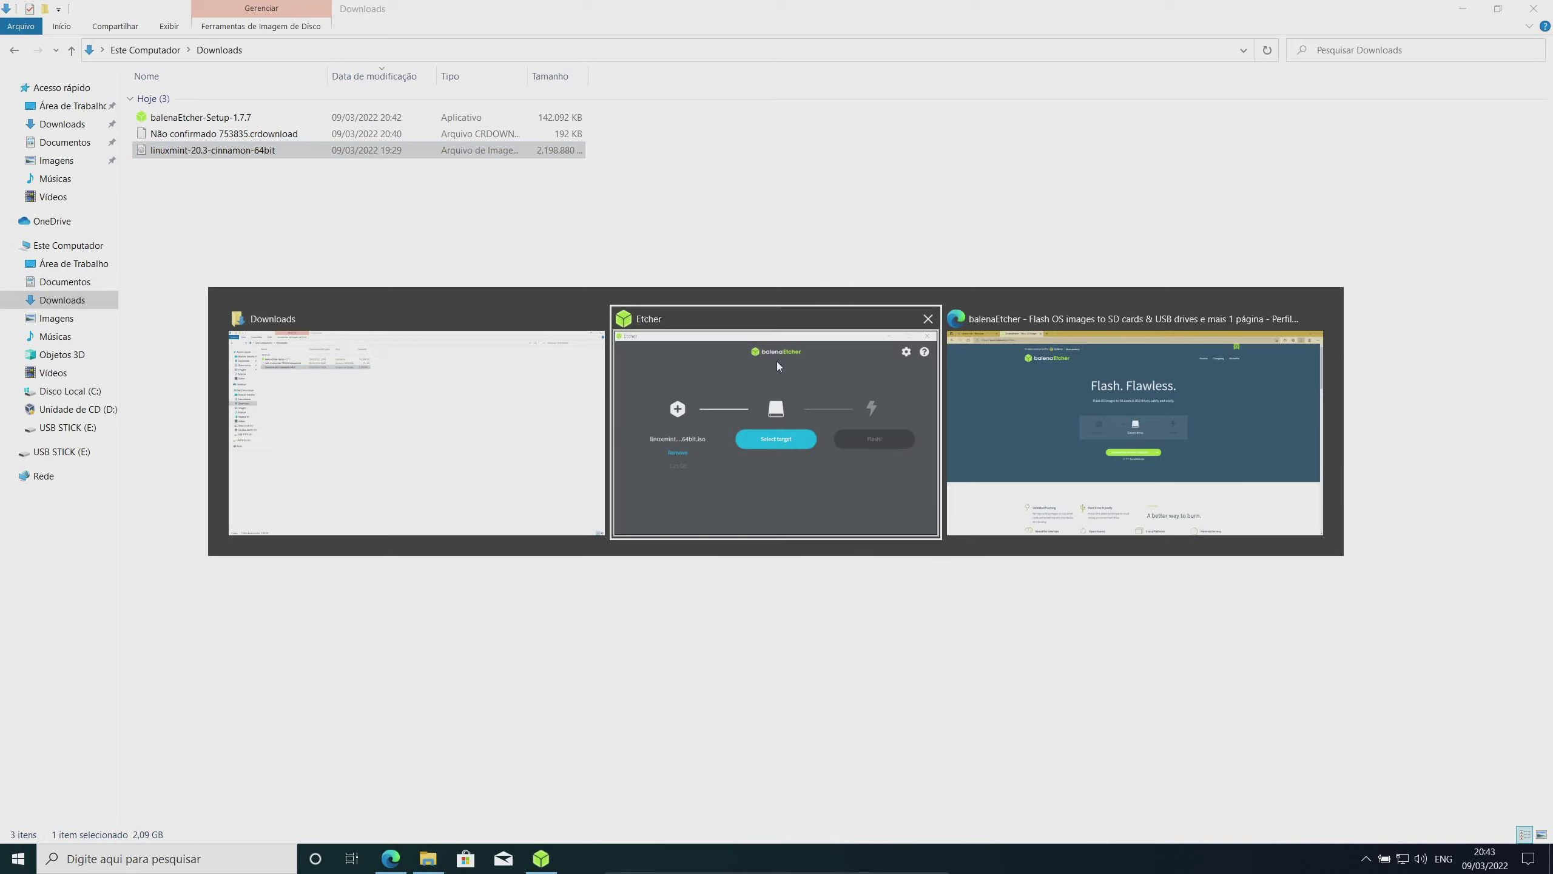
left_click(794, 433)
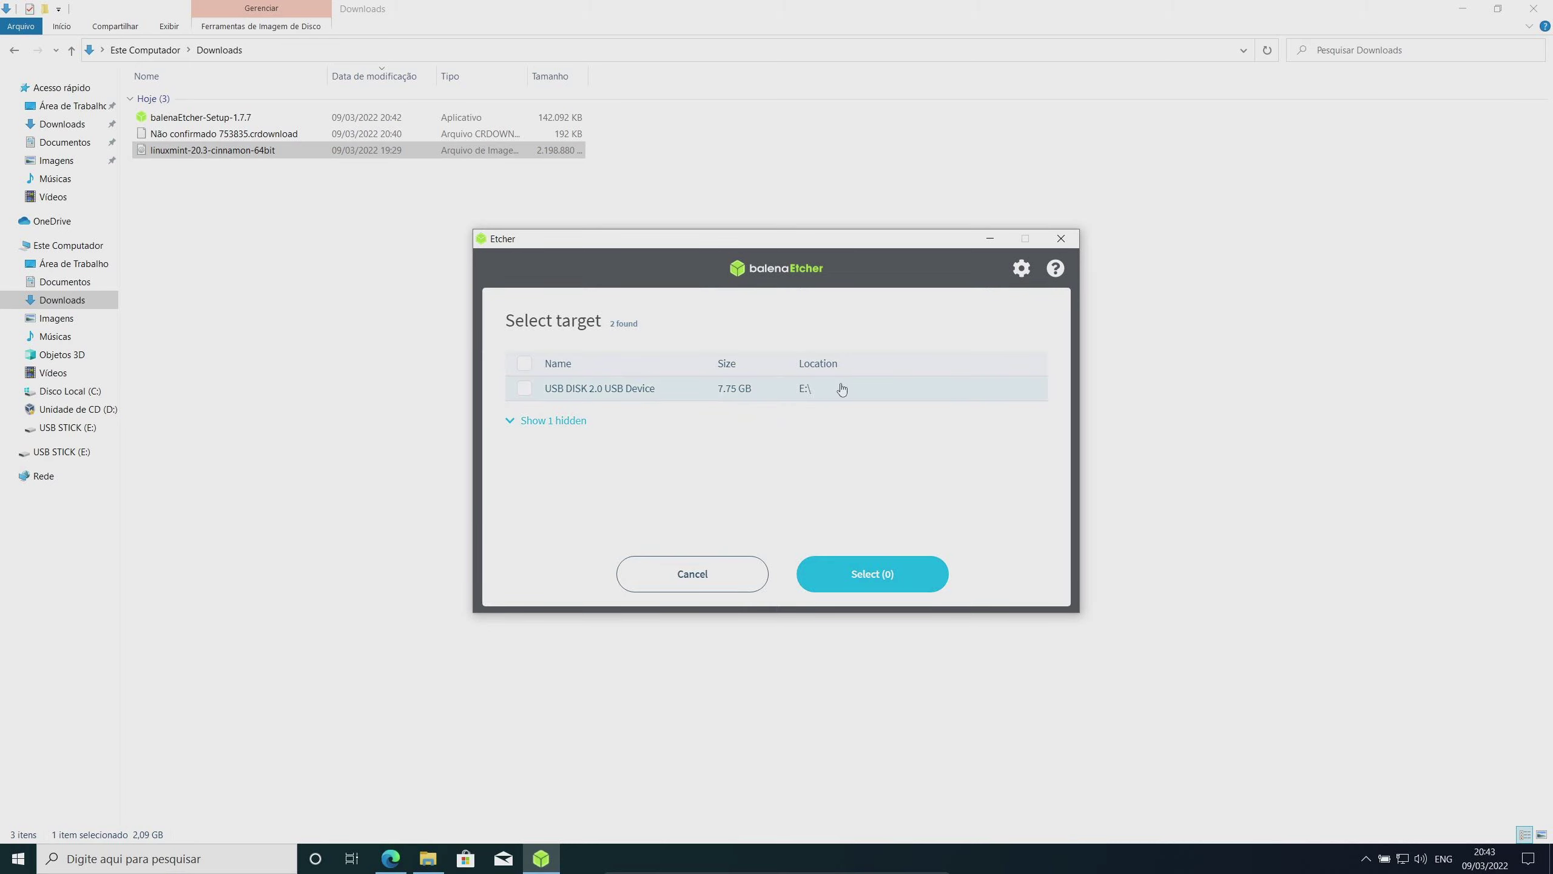
left_click(532, 396)
left_click(888, 581)
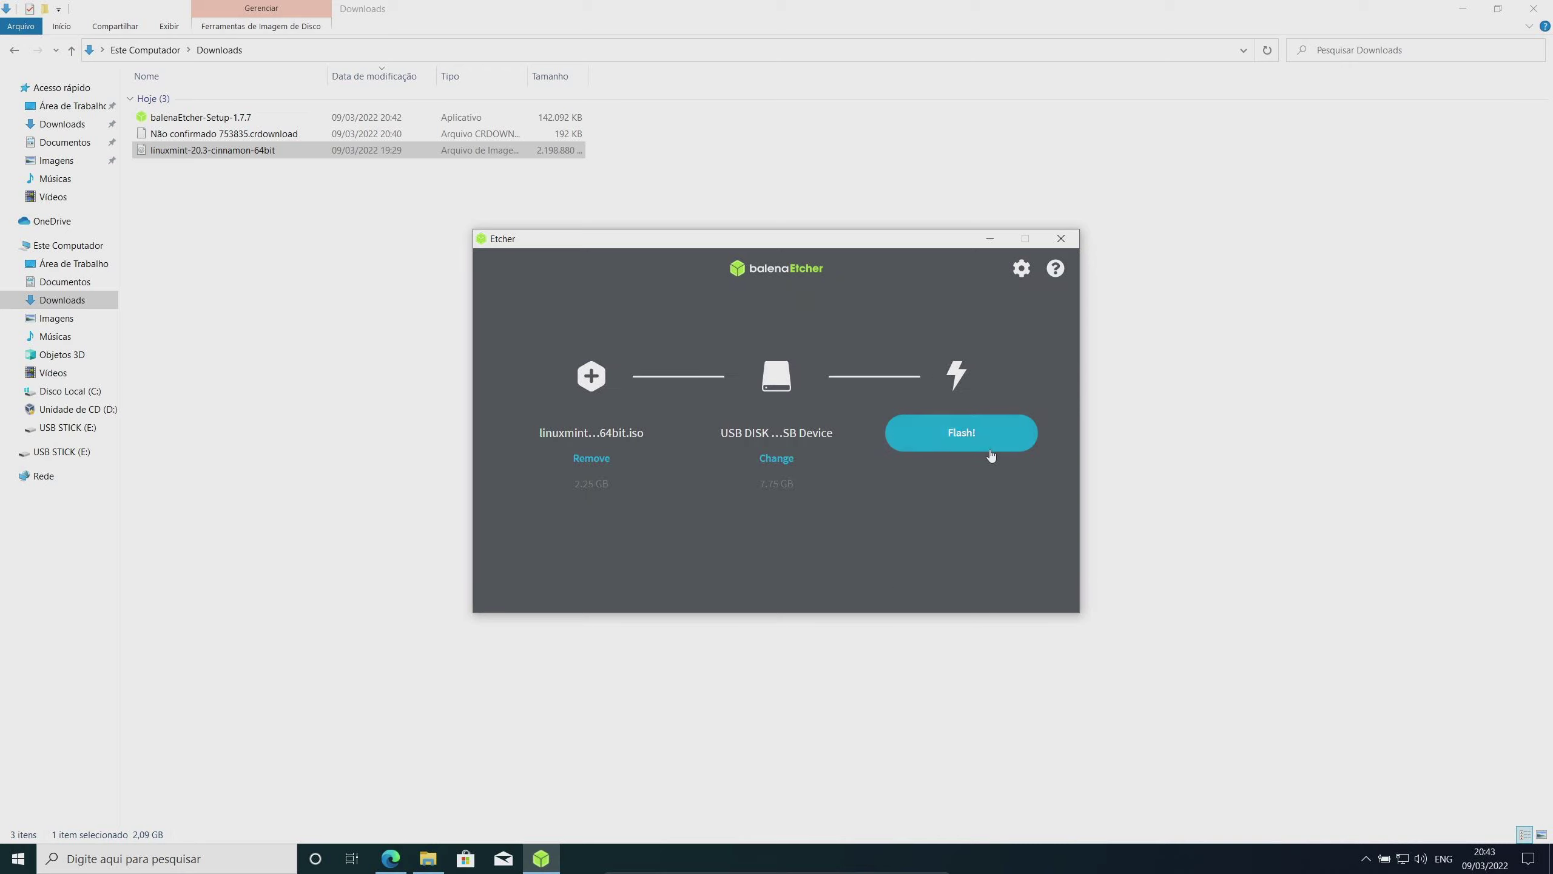
Flash the Linux Mint image to the USB, approving the UAC prompt, then close Etcher after Flash Complete
left_click(972, 441)
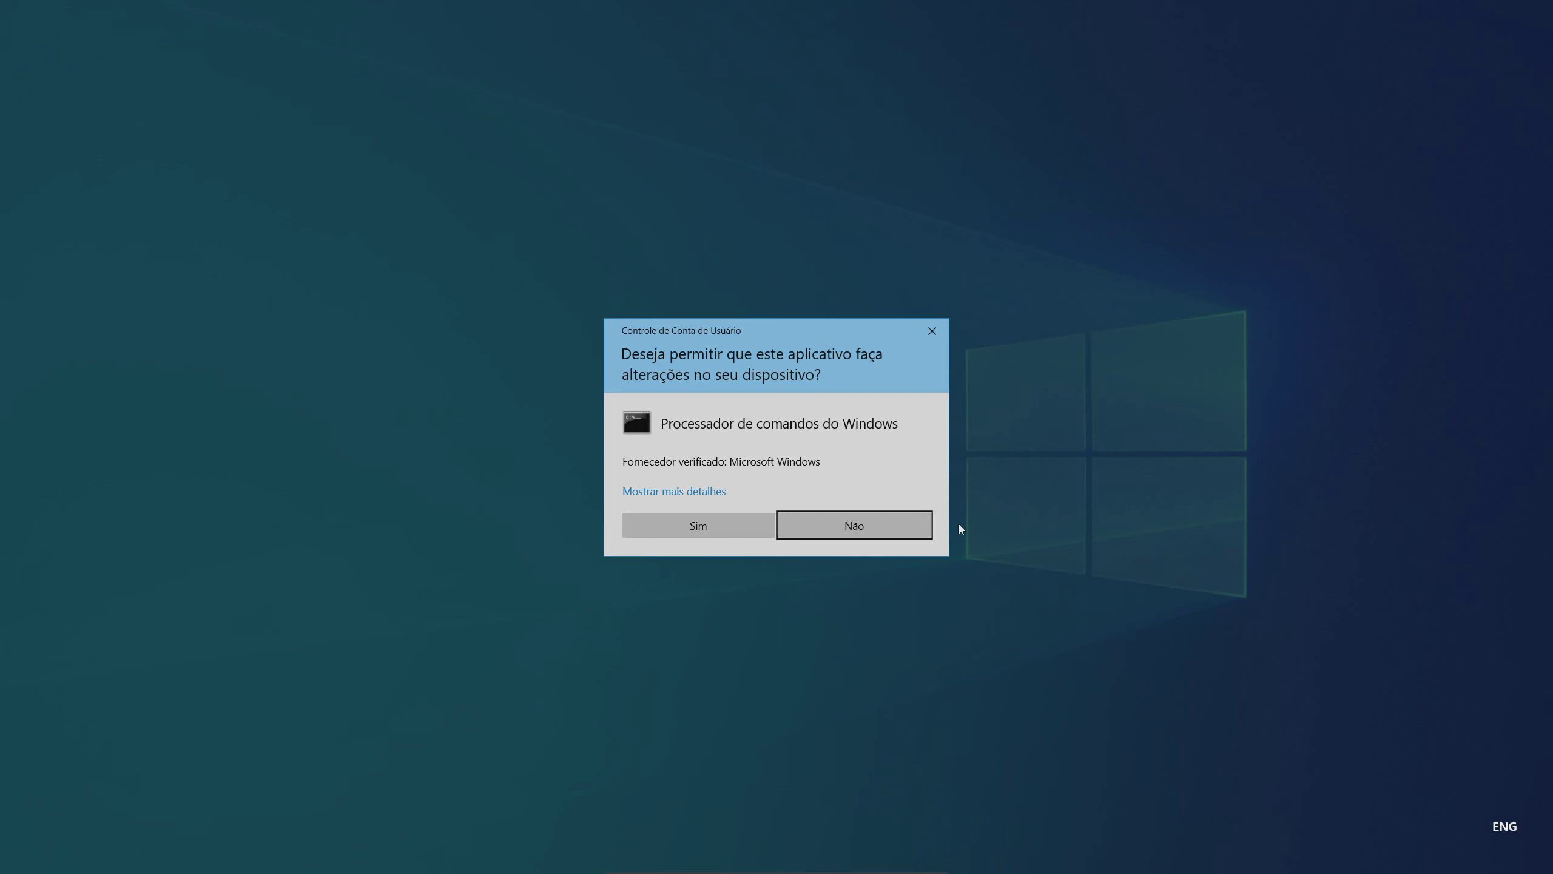
left_click(721, 517)
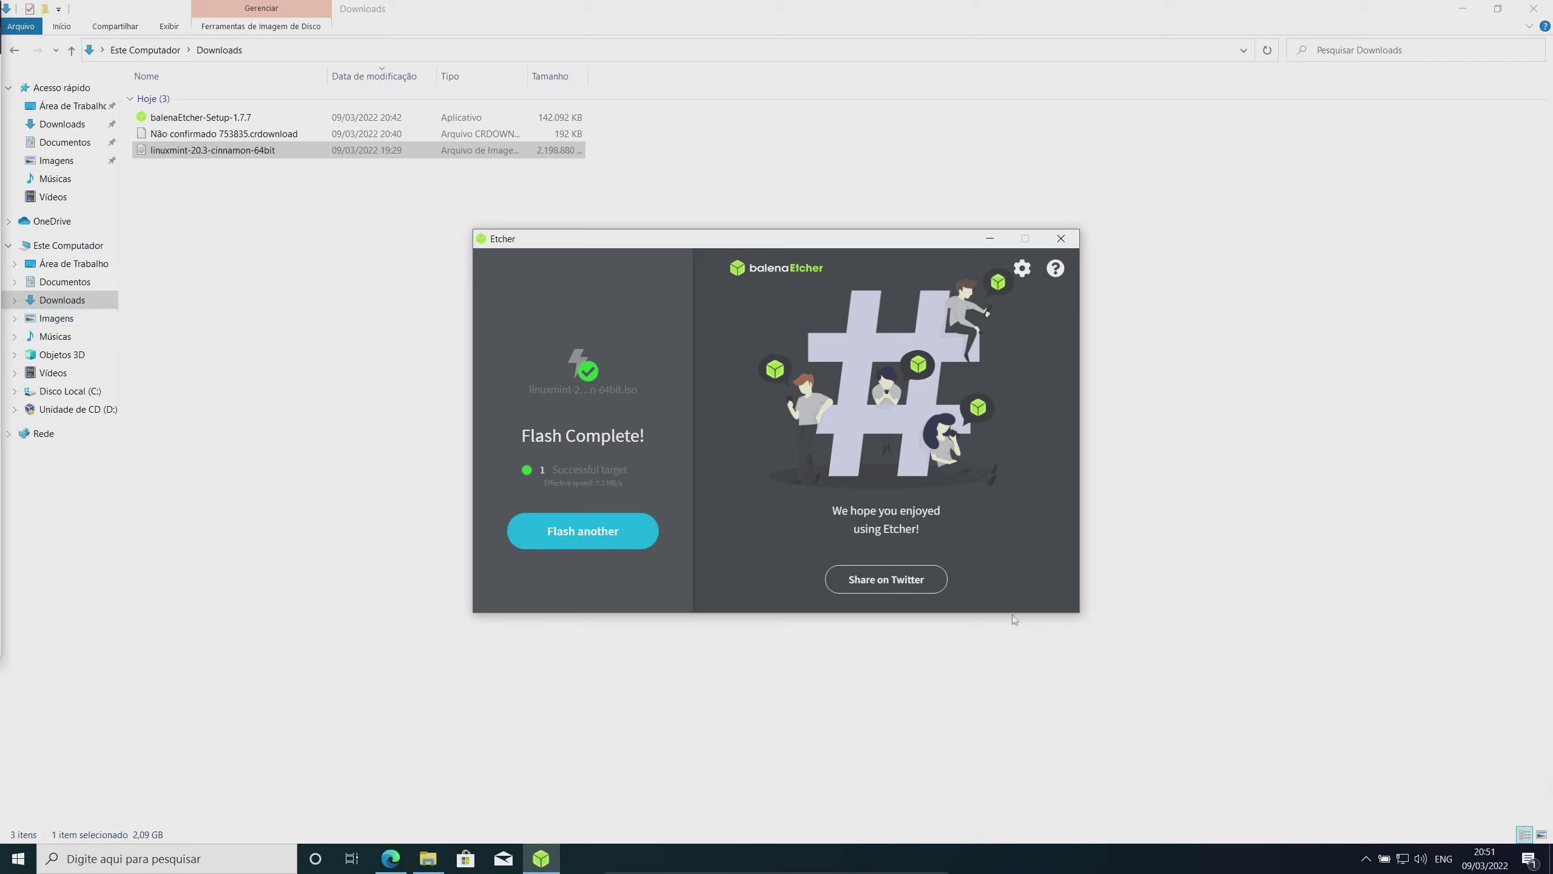
left_click(1060, 238)
left_click(485, 463)
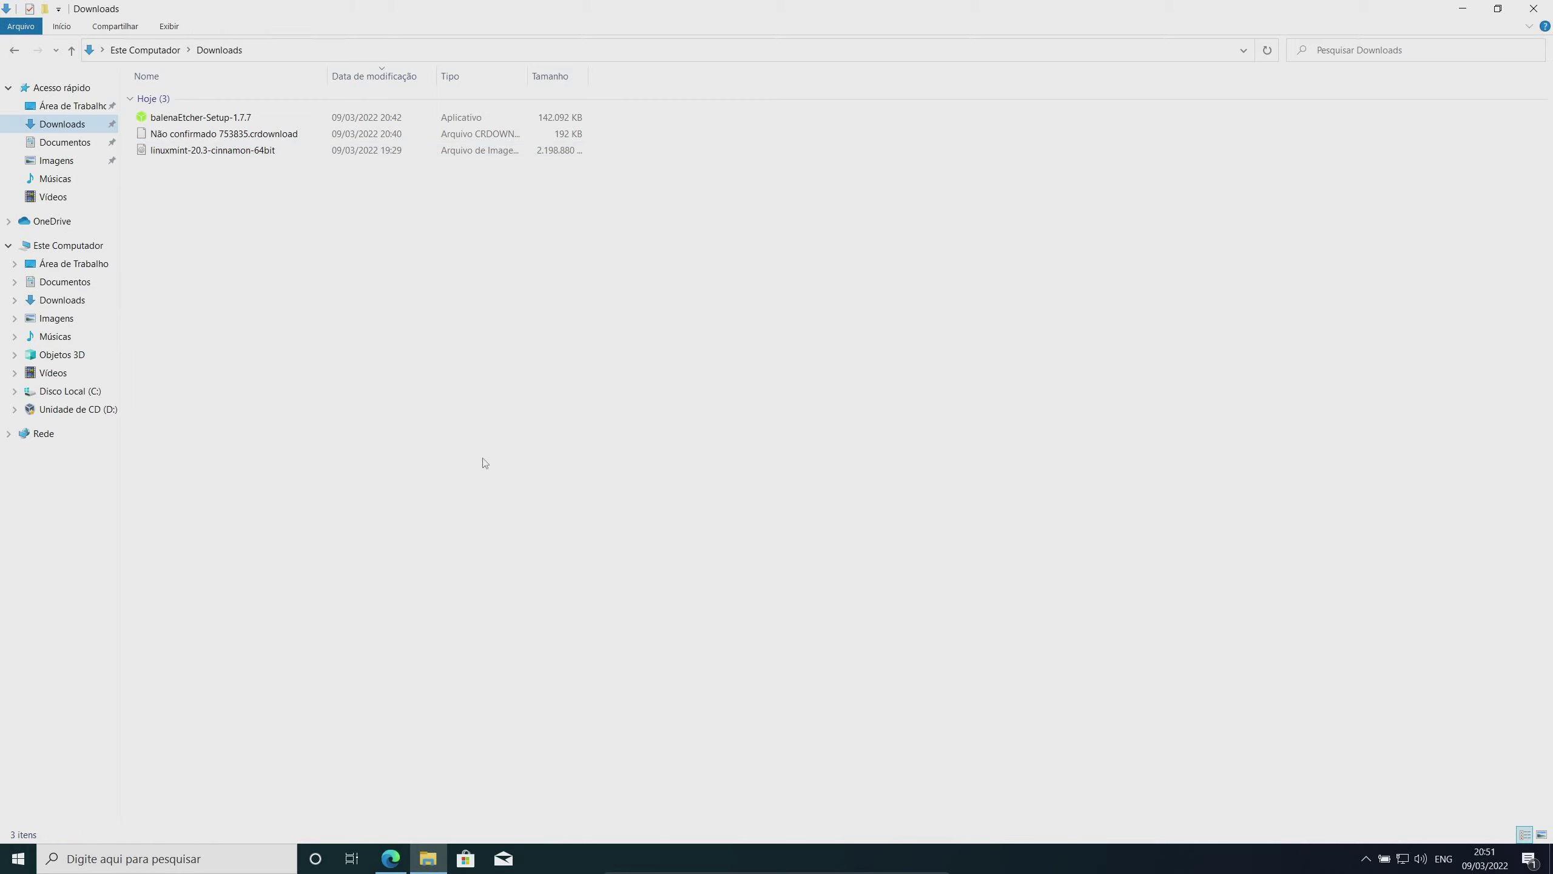
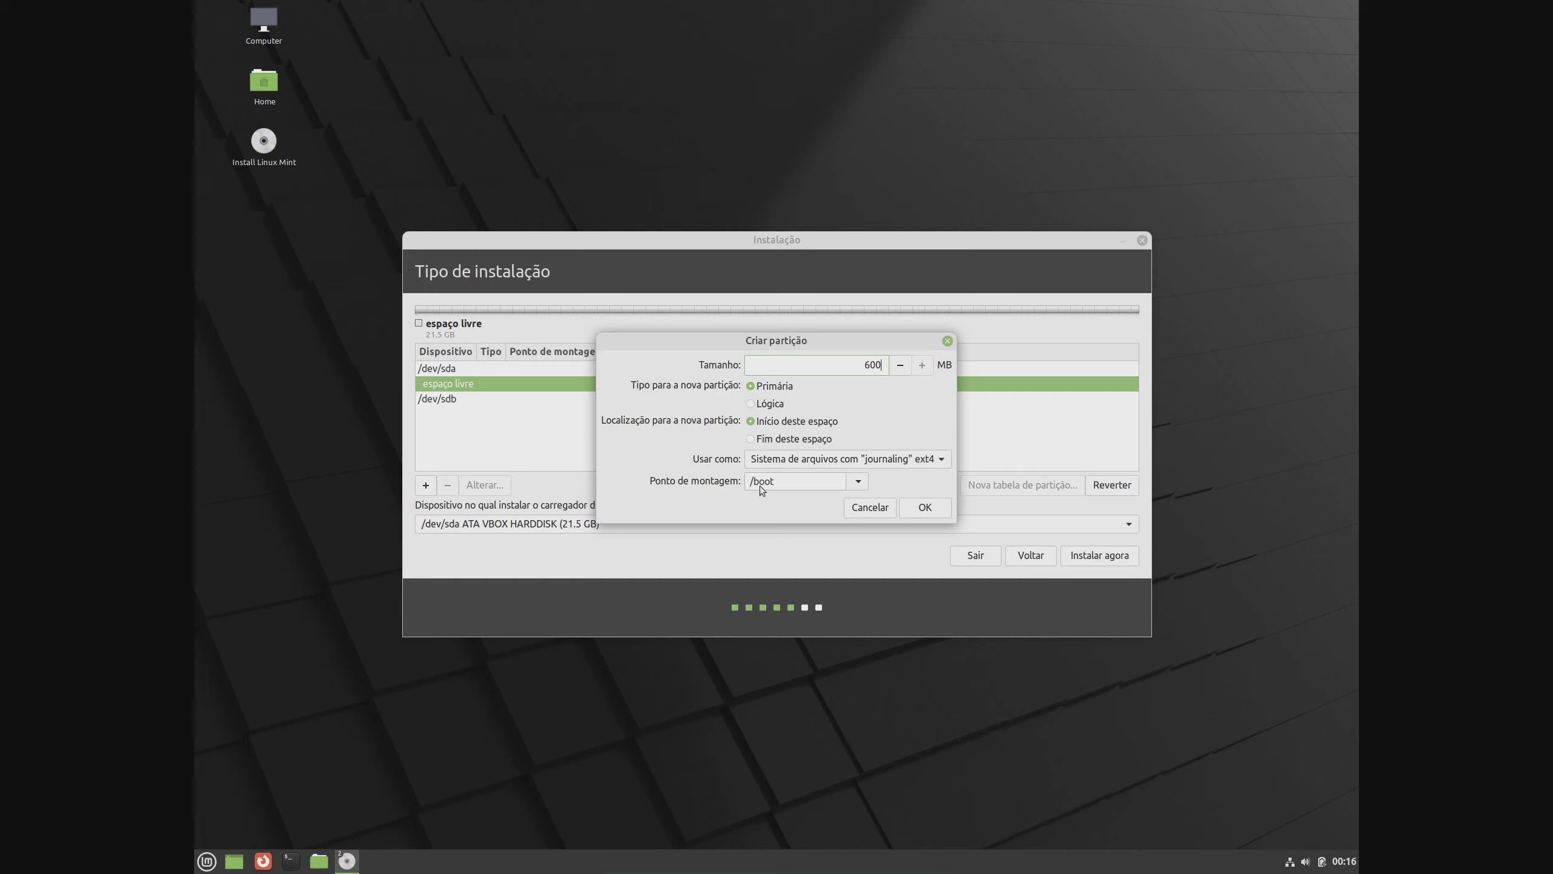
Confirm the 598 MB ext4 /boot on sda1 and mark the remaining 20875 MB for encryption, then open Files
left_click(924, 507)
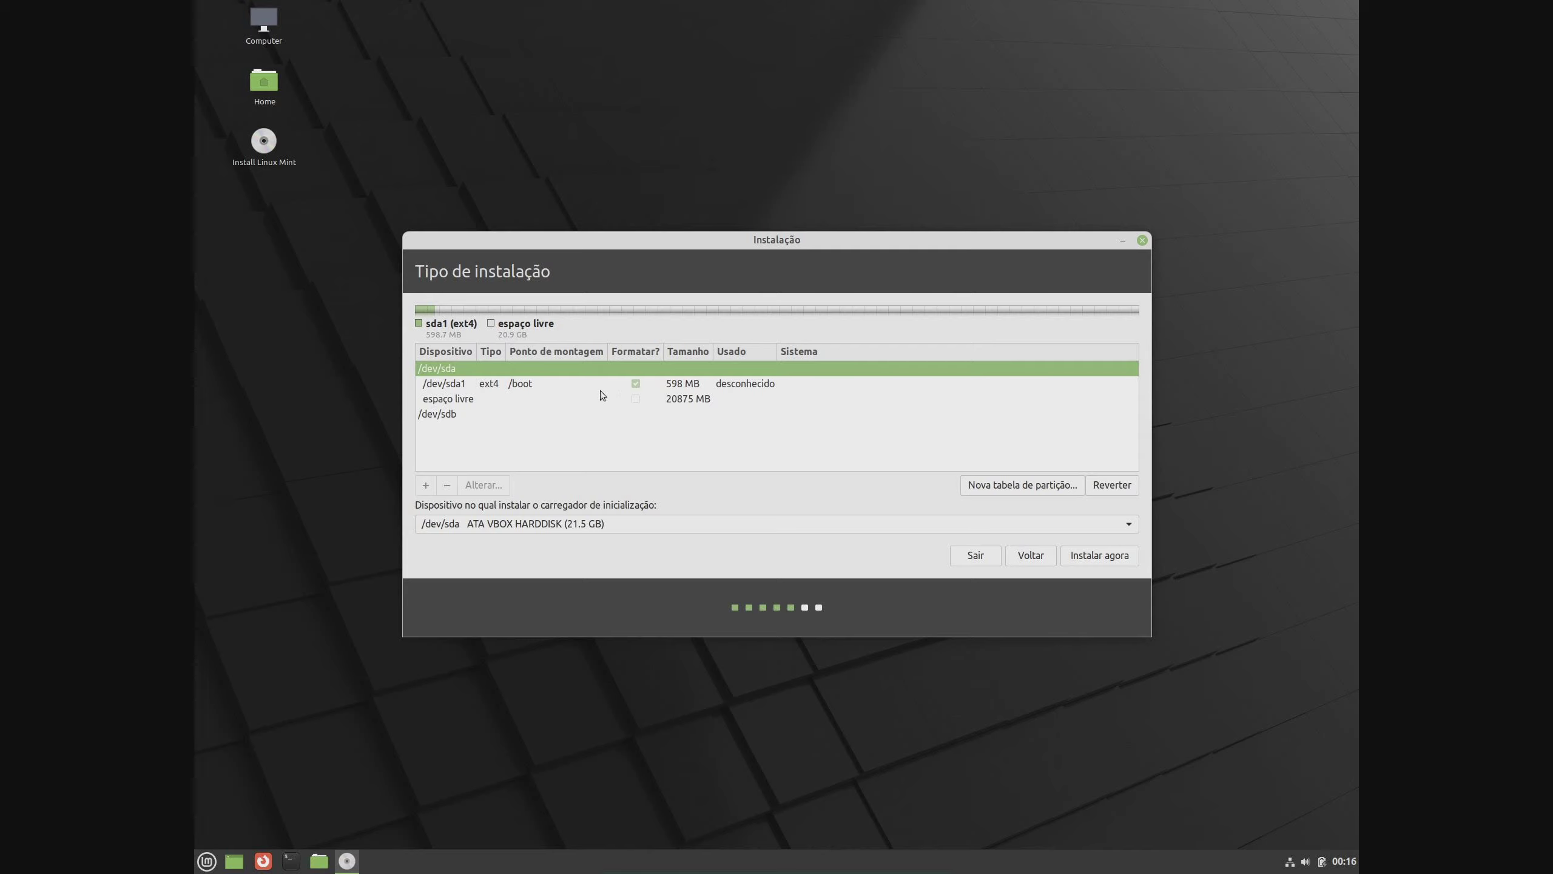
left_click(531, 398)
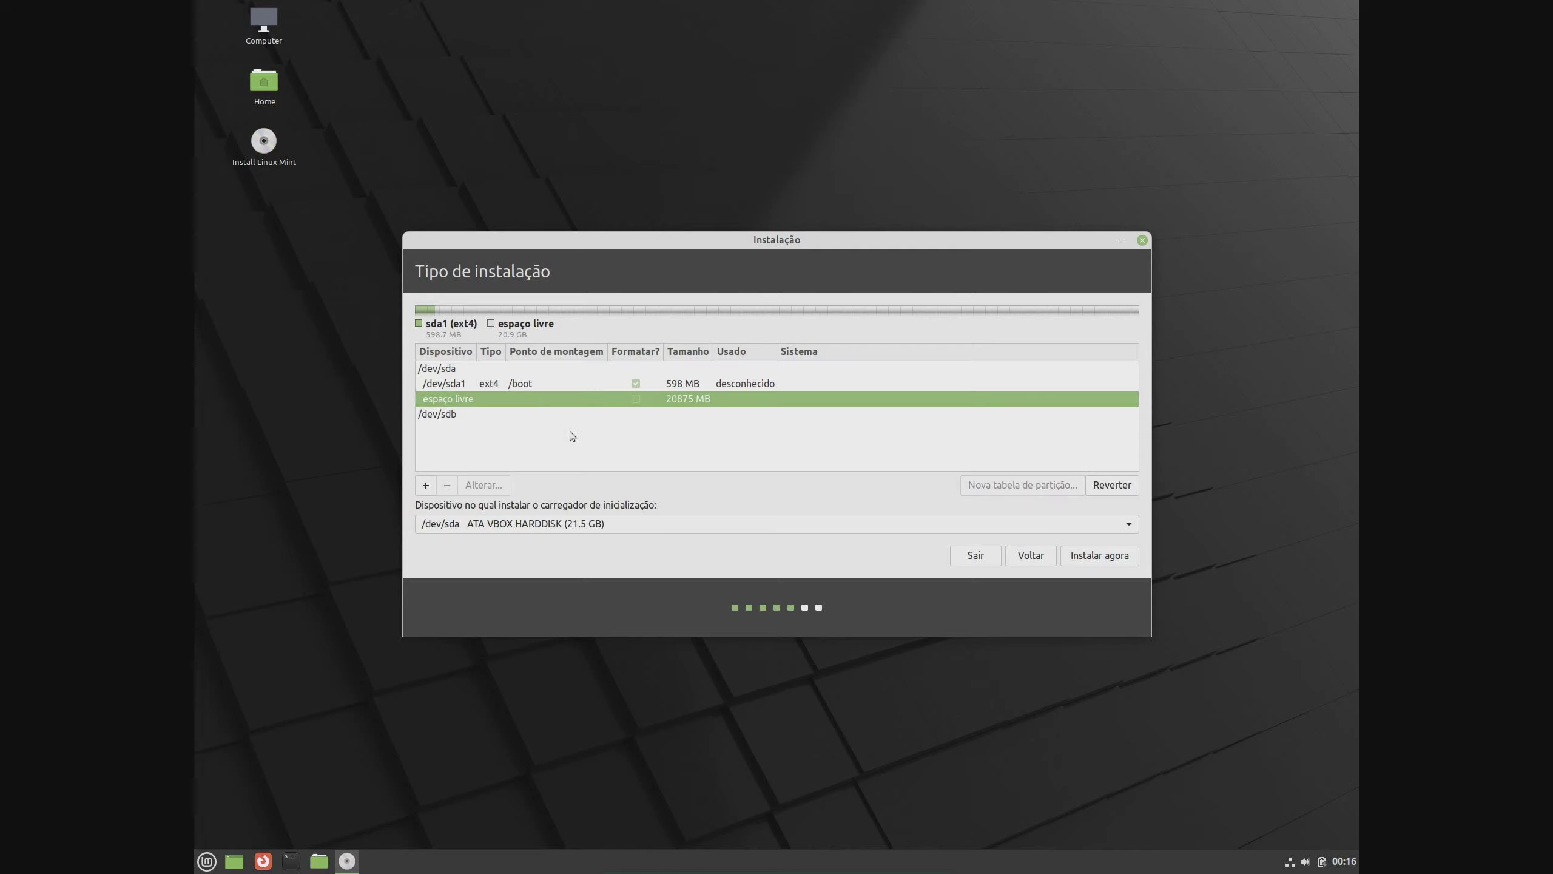
left_click(425, 490)
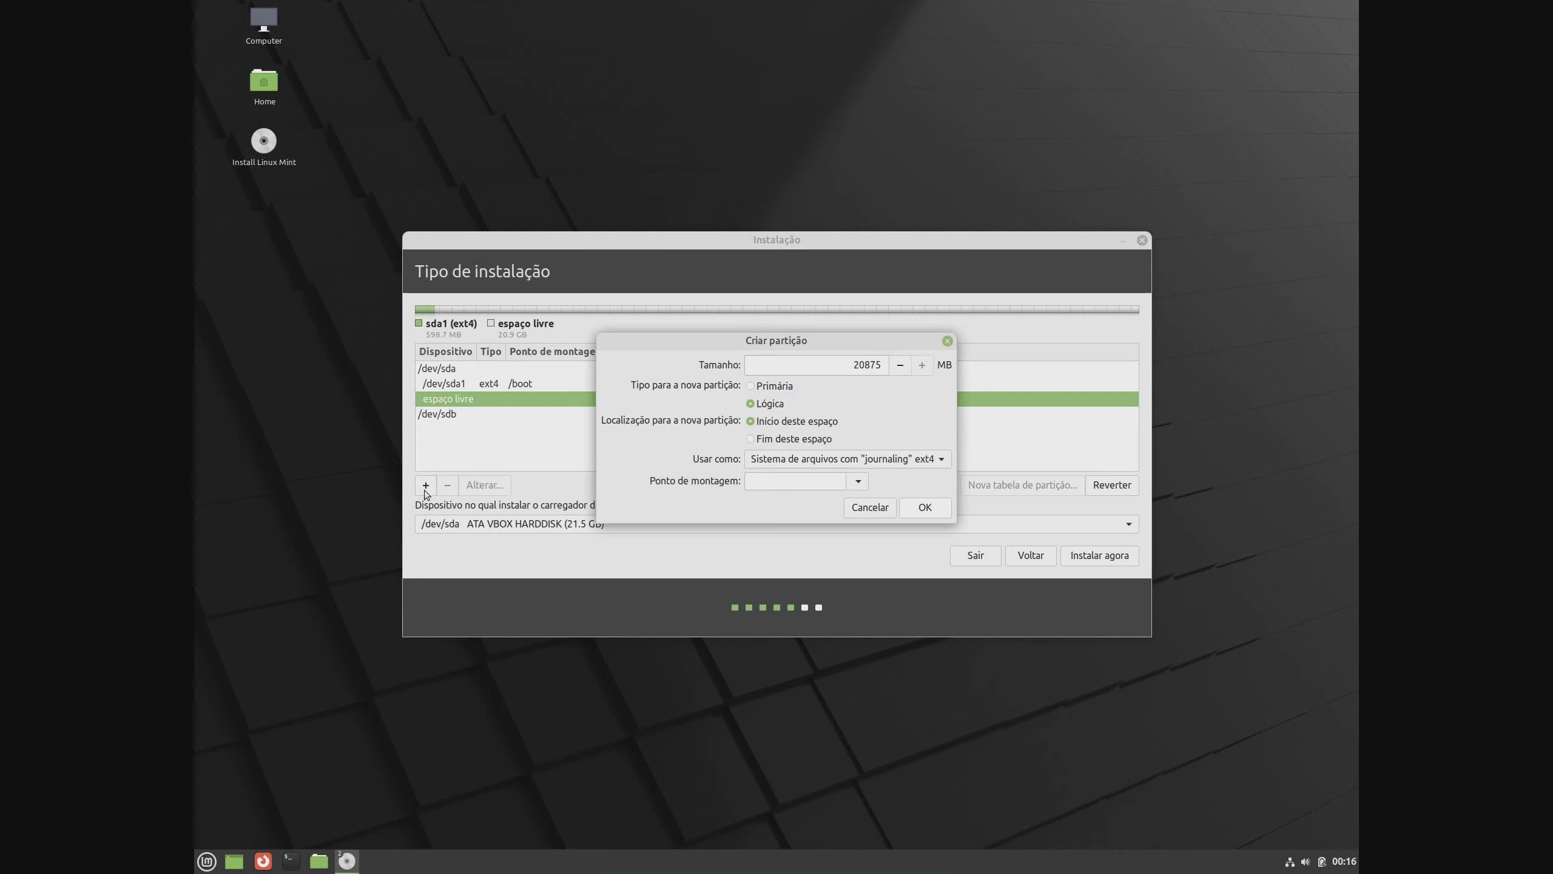
left_click(930, 467)
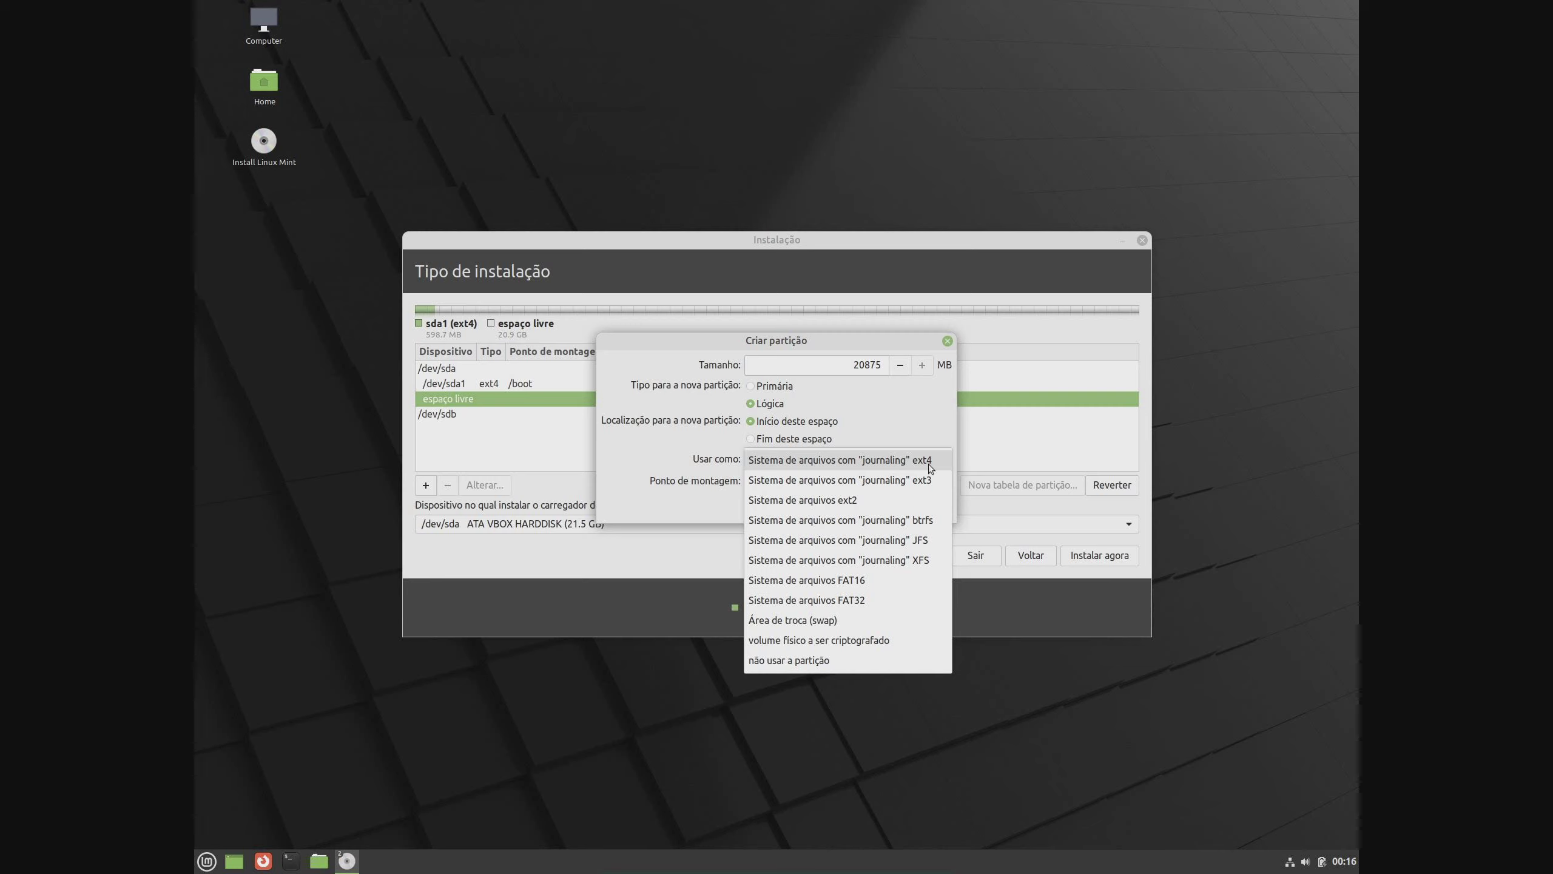
left_click(868, 640)
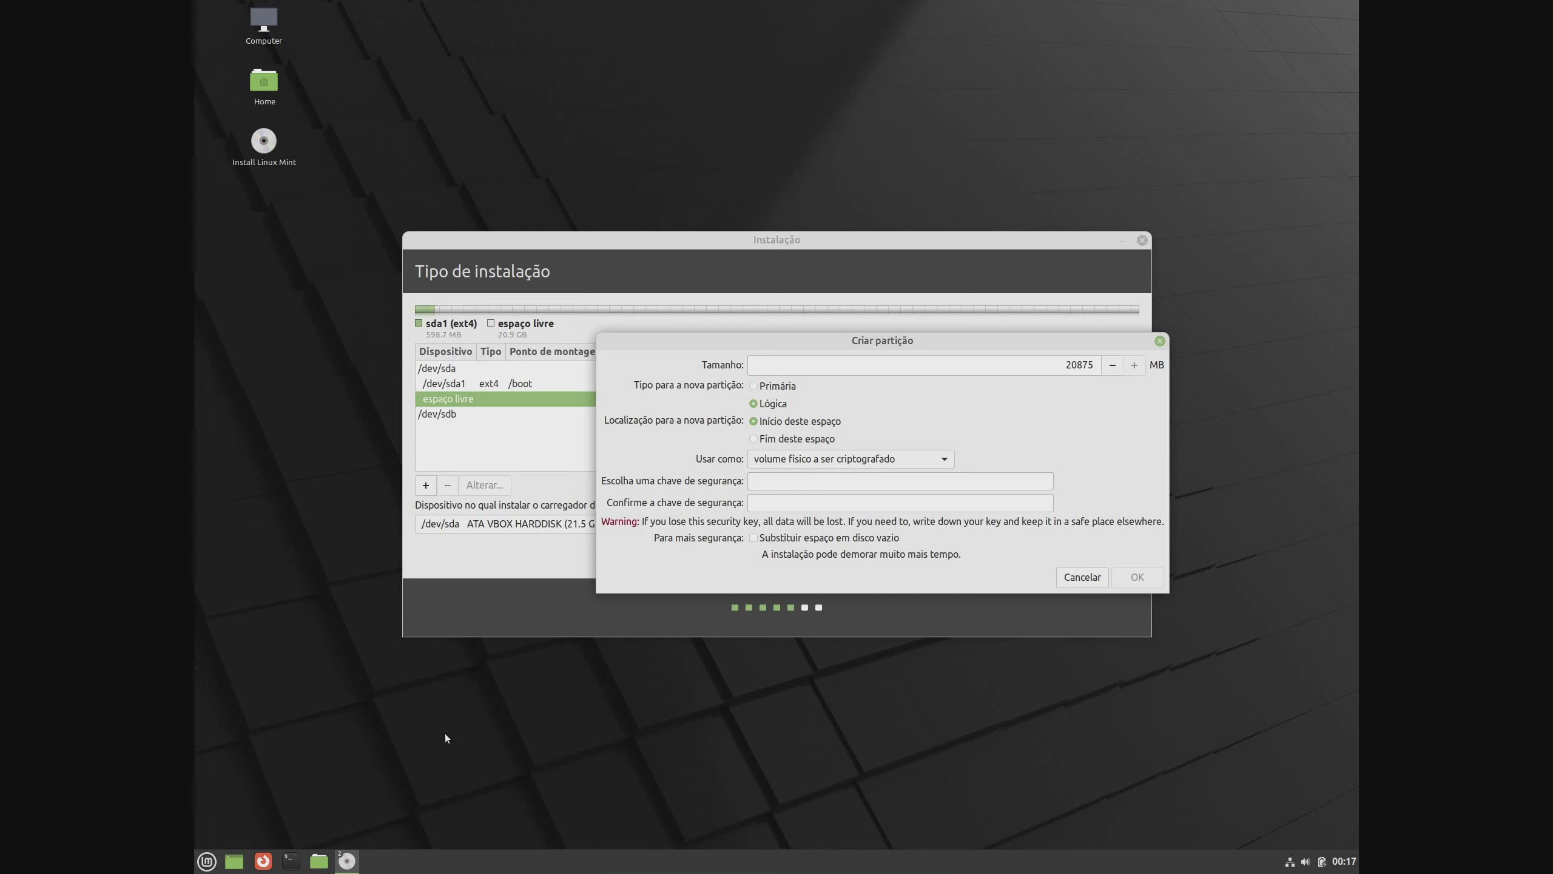
left_click(318, 861)
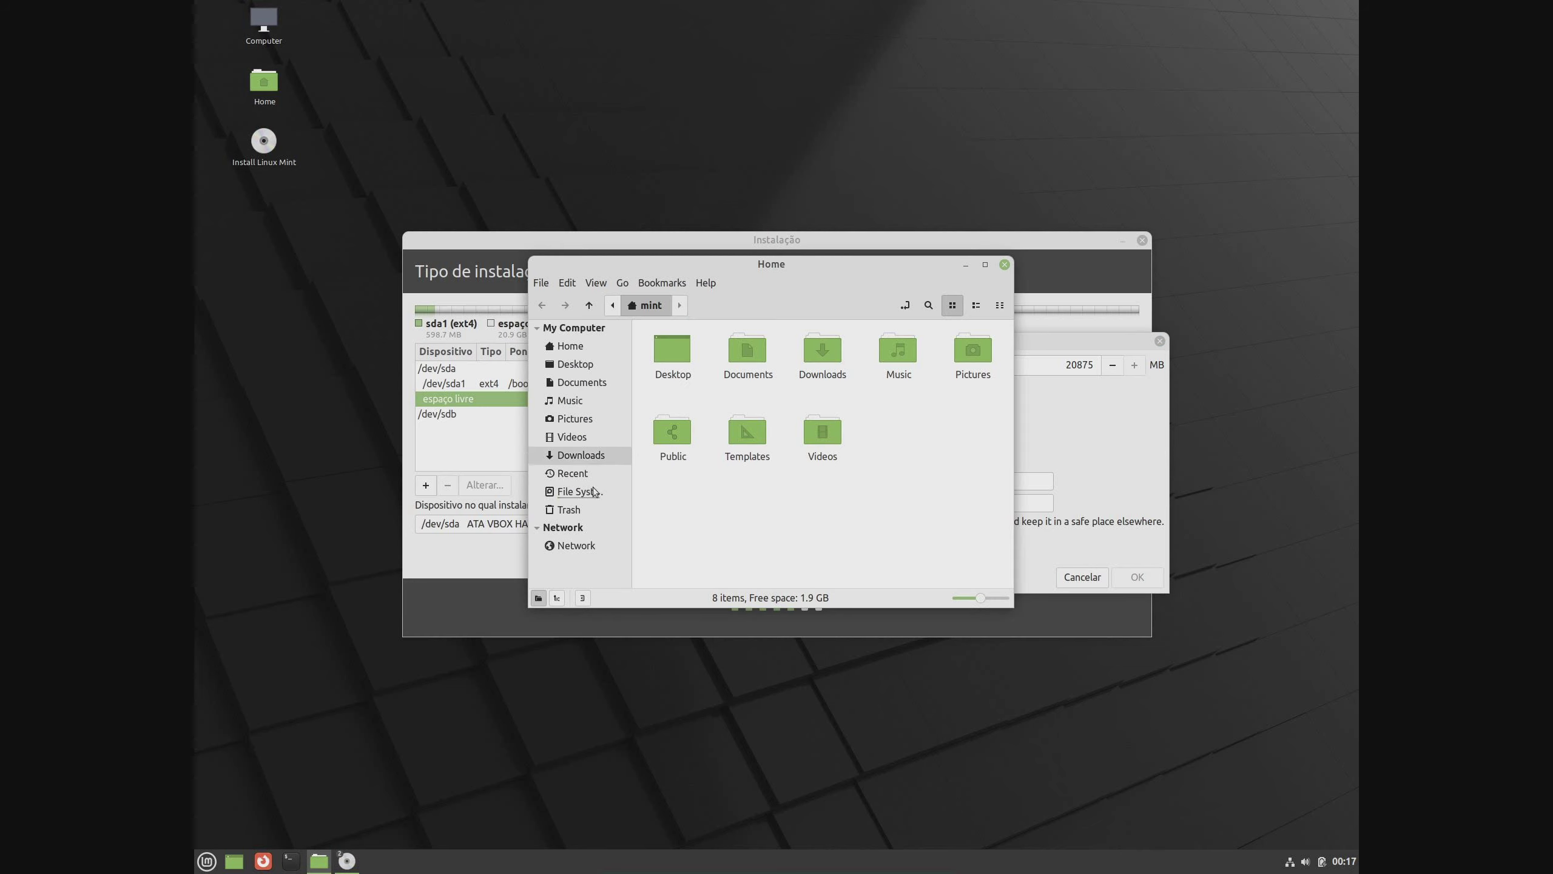
View the Home folder in Nemo (8 items, 1.9 GB free), then close the window
left_click(589, 348)
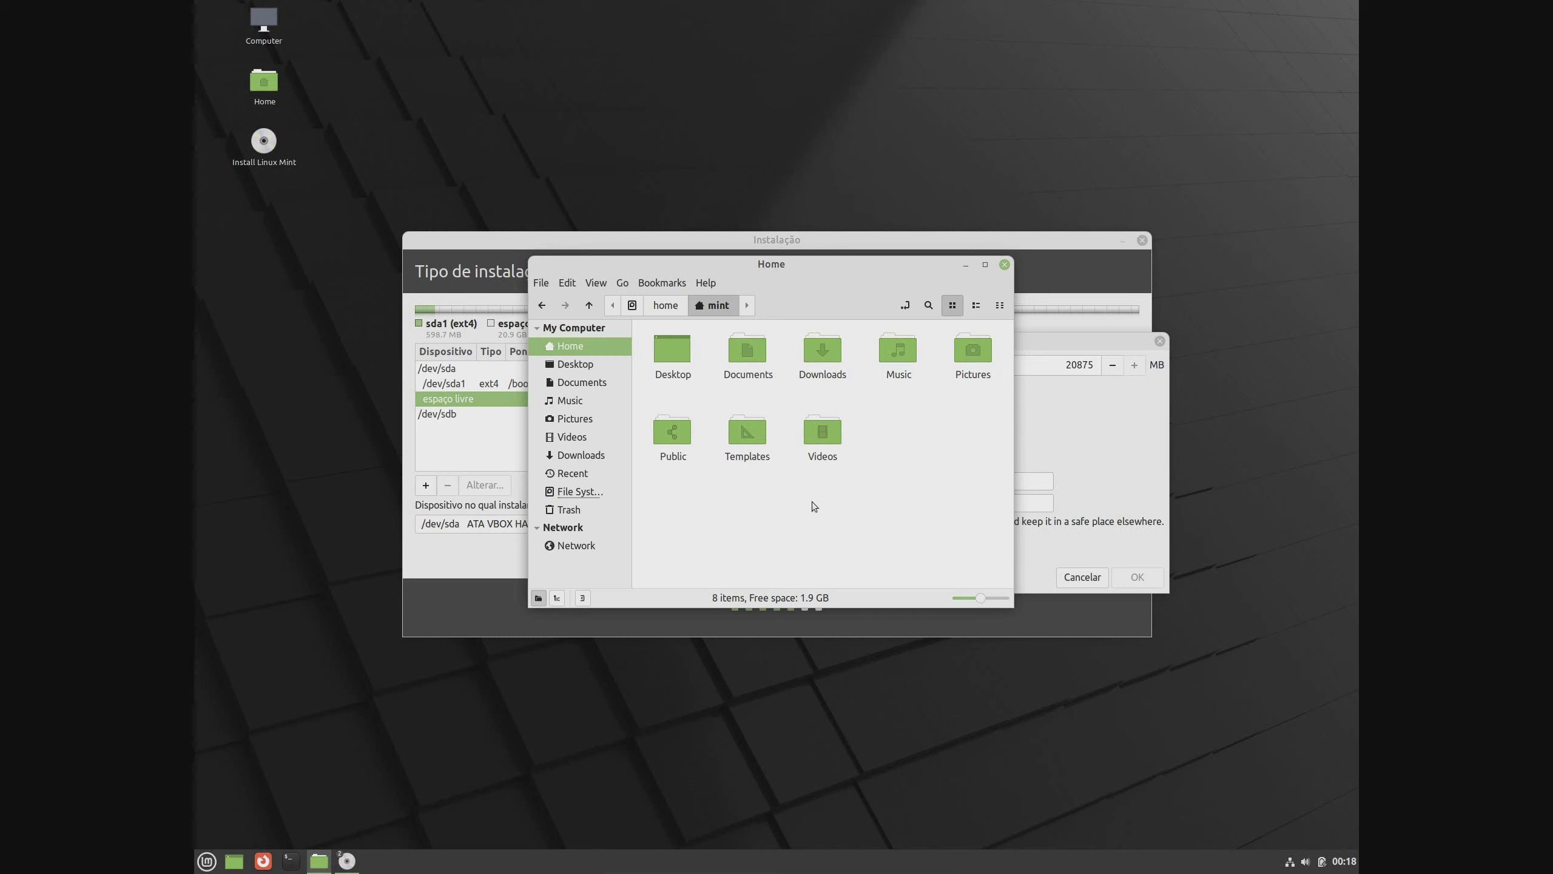
left_click(1004, 265)
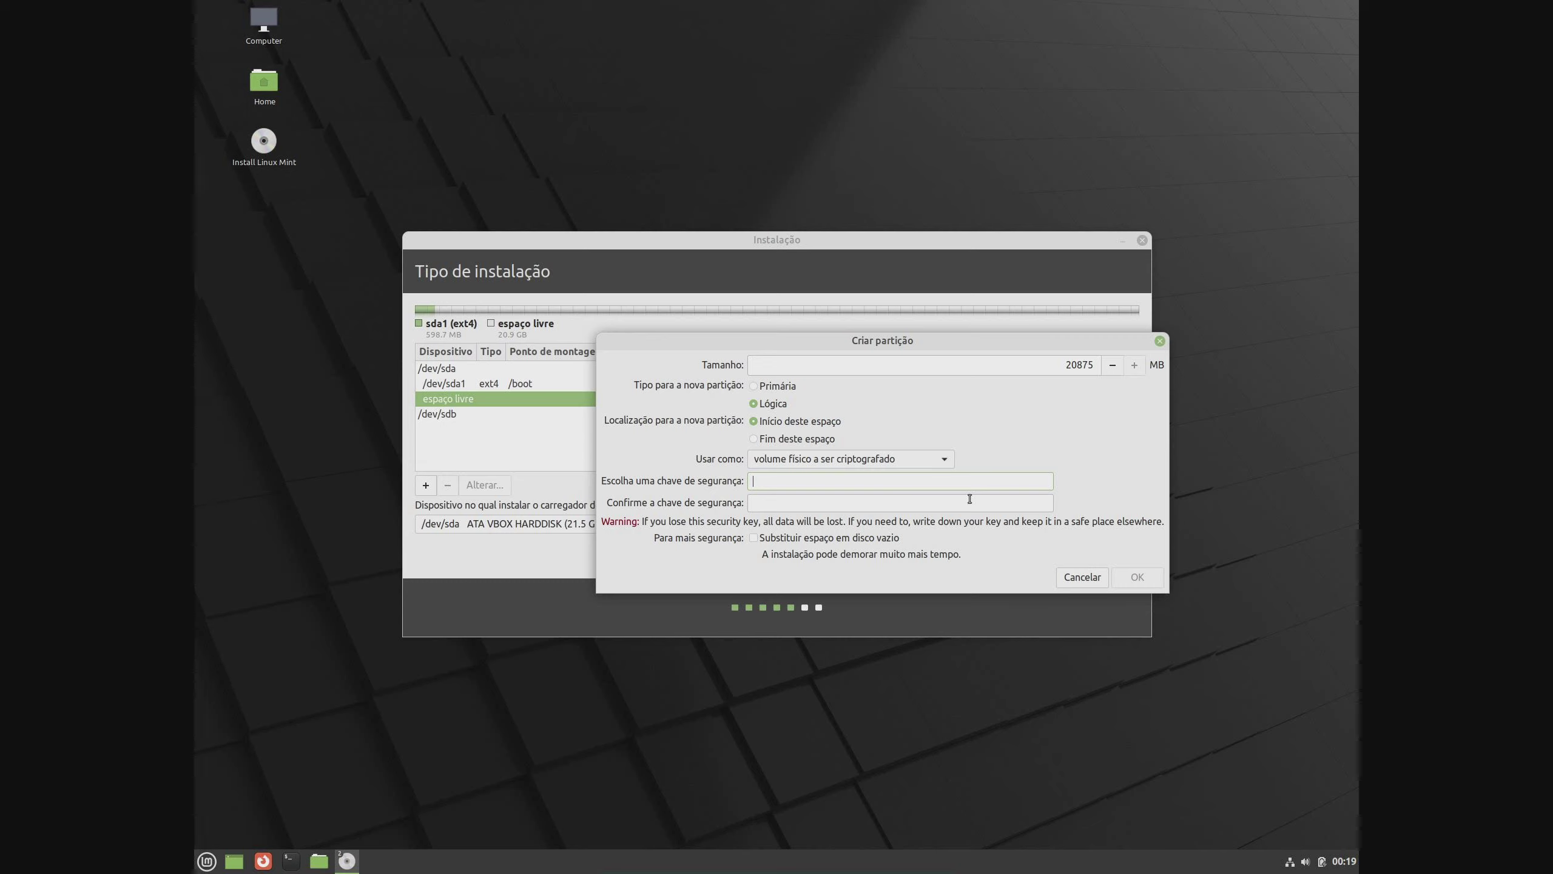
Enter the encryption security key and create the 20856 MB encrypted sda5_crypt volume
type("1234")
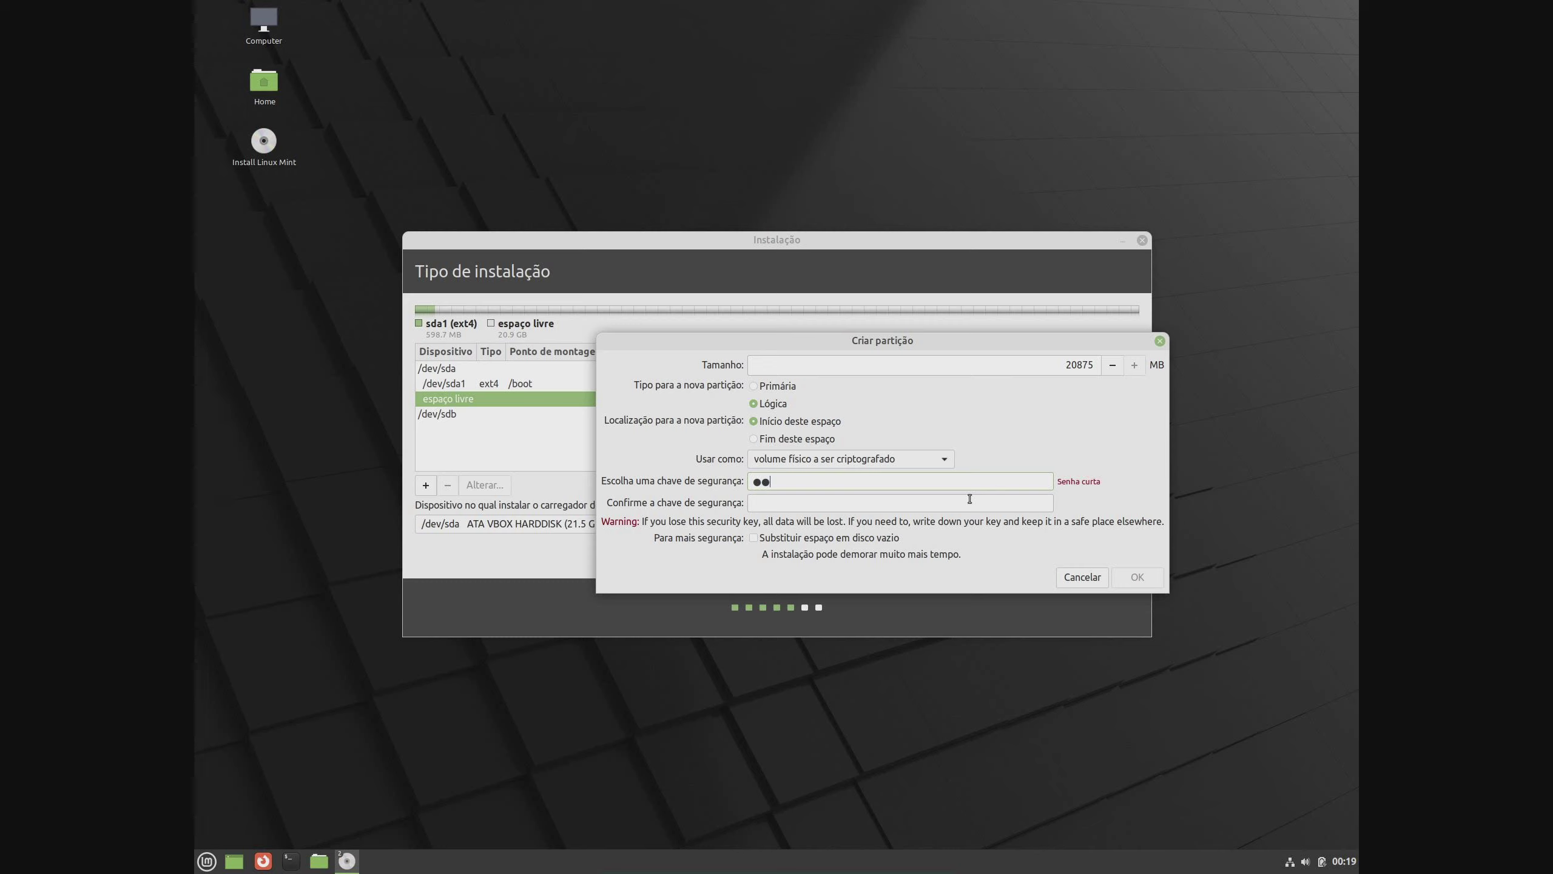
type("512345")
left_click(1146, 577)
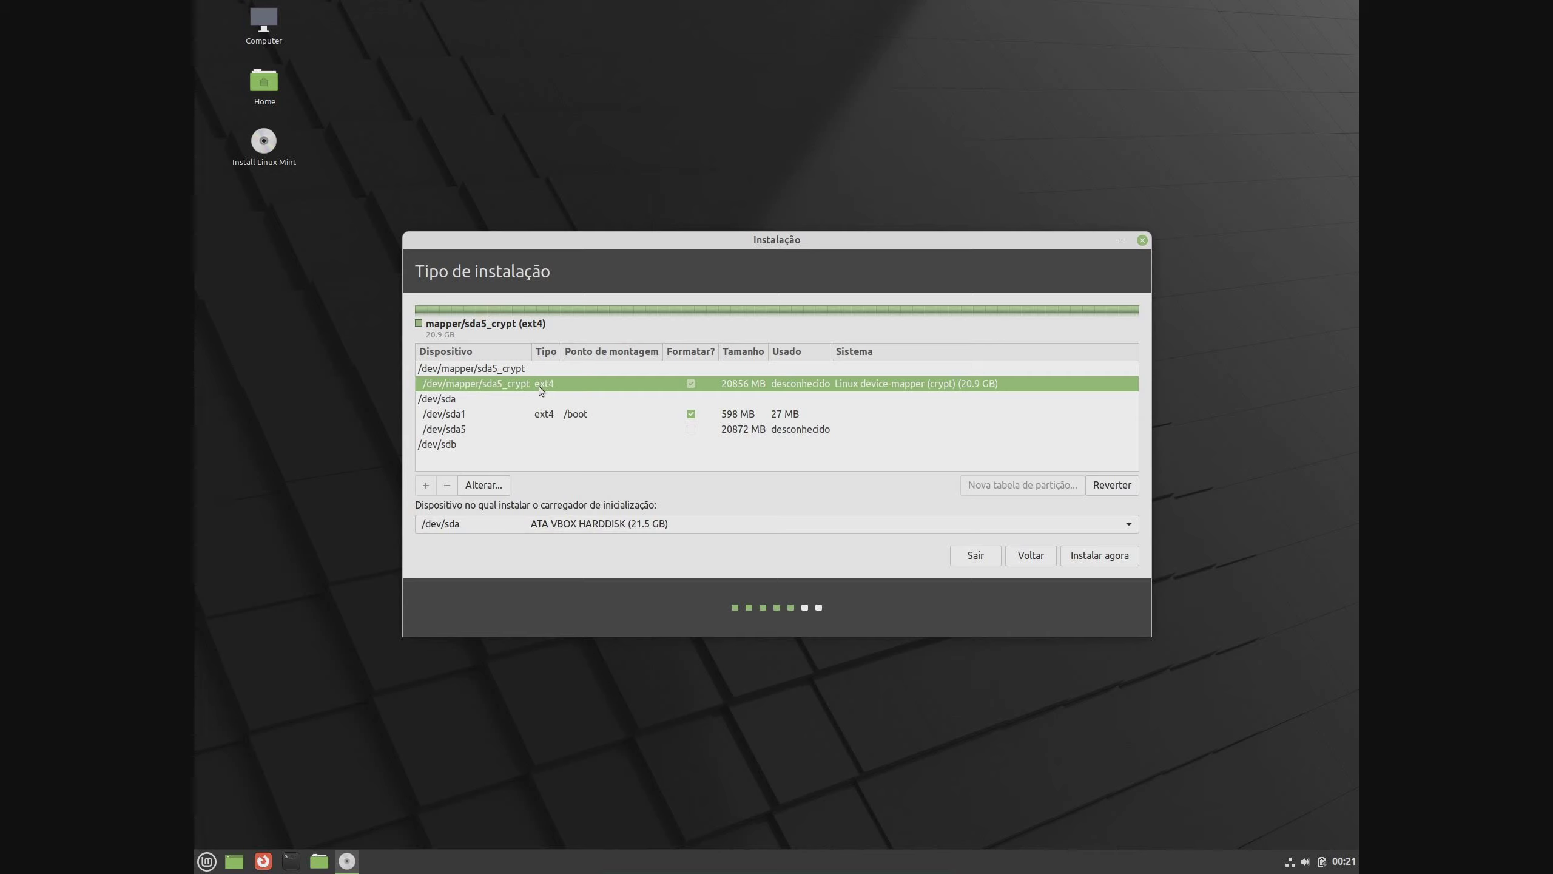
Mount the encrypted sda5_crypt volume at / as root, then select /dev/sdb
left_click(483, 485)
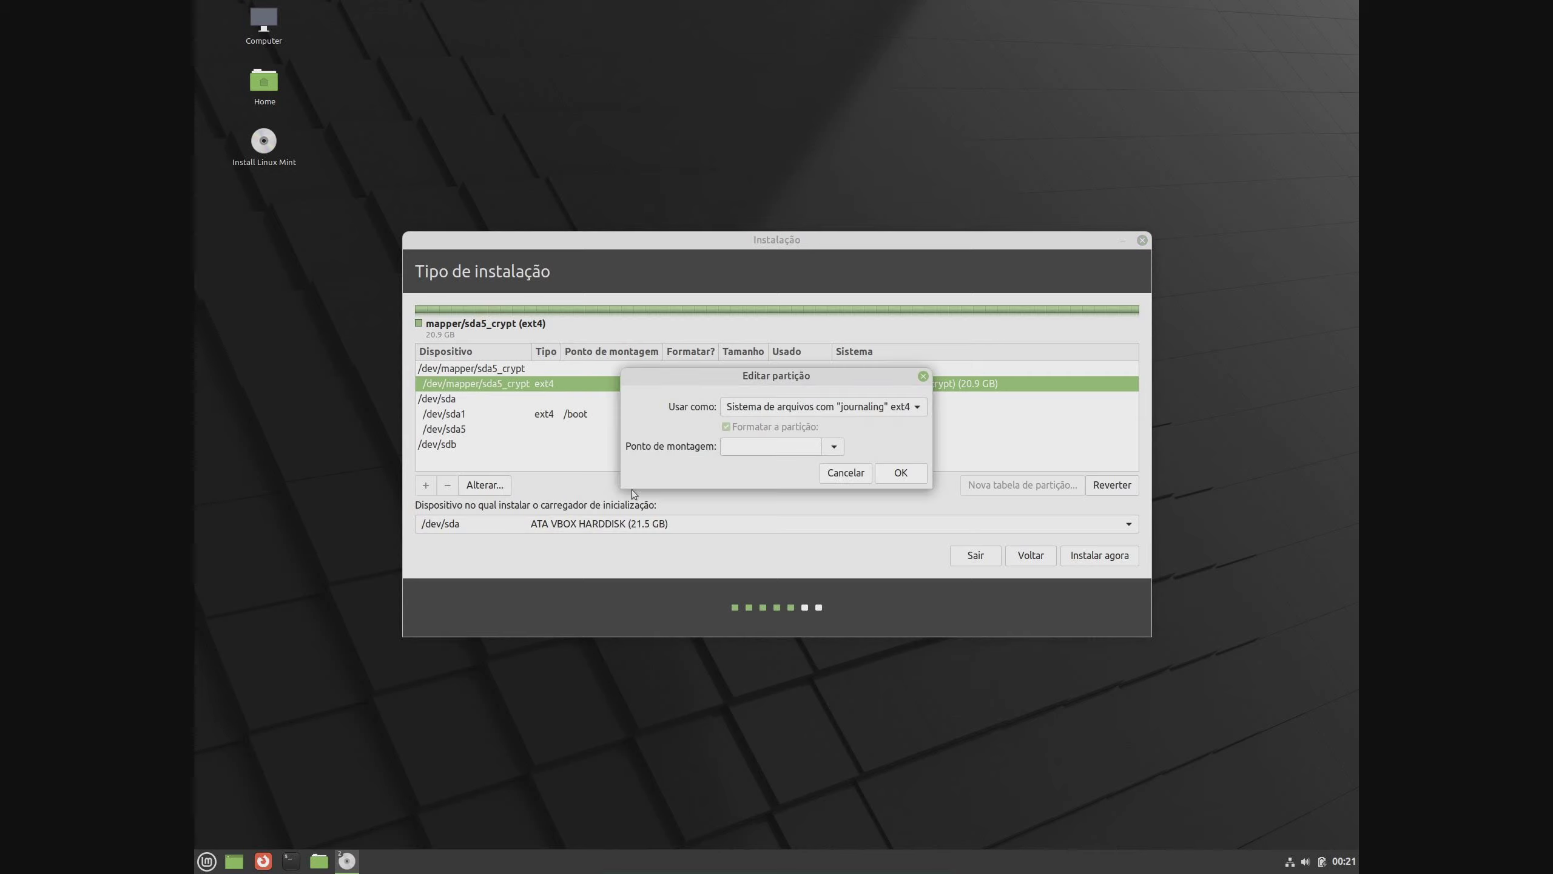
left_click(834, 445)
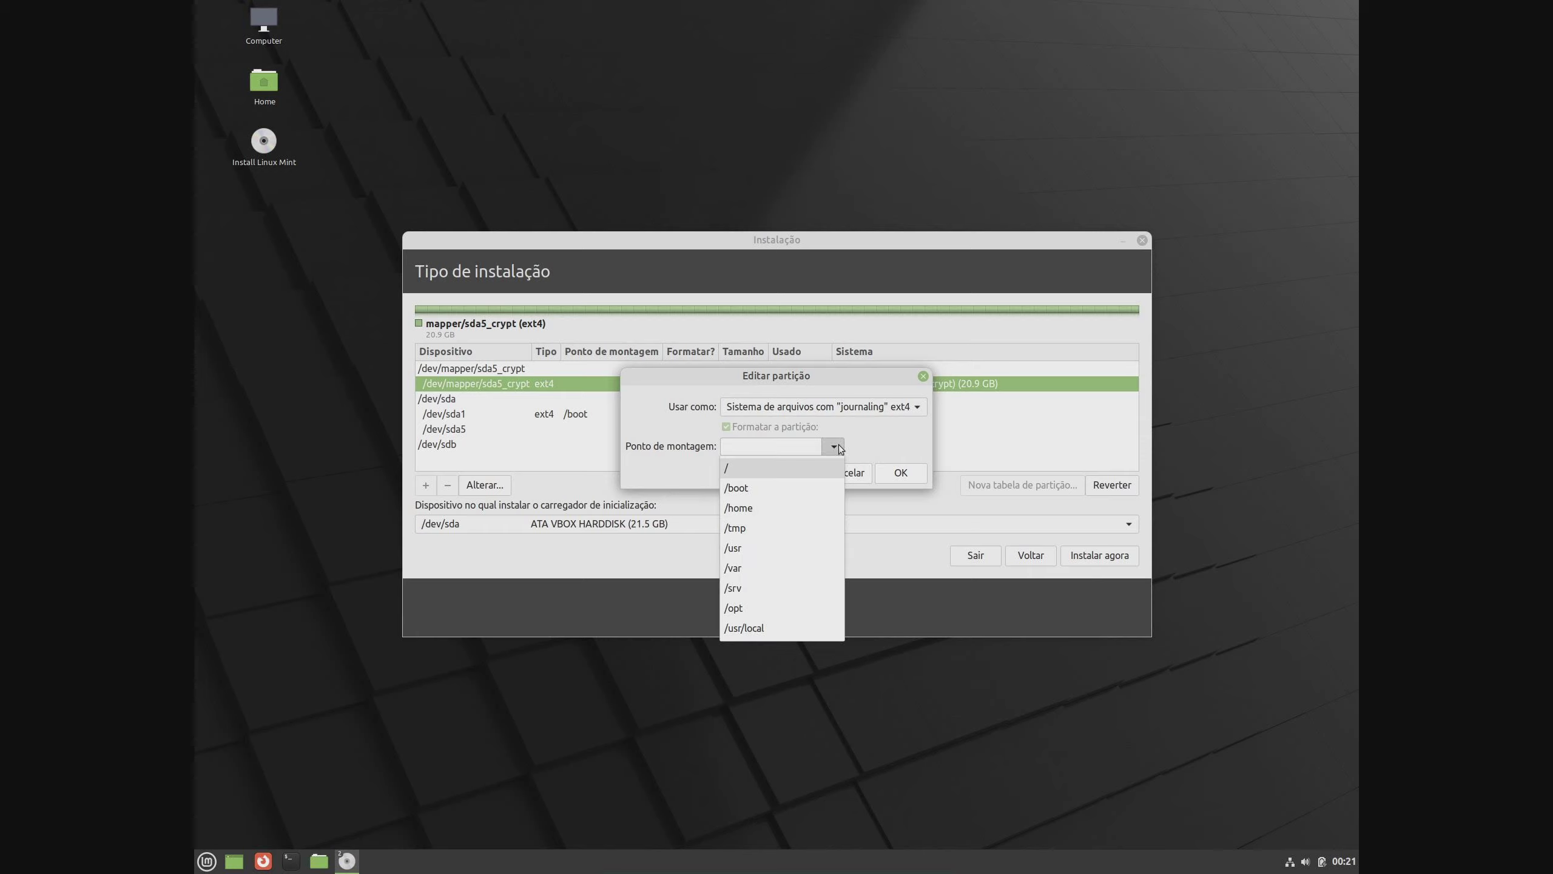
left_click(742, 464)
left_click(899, 472)
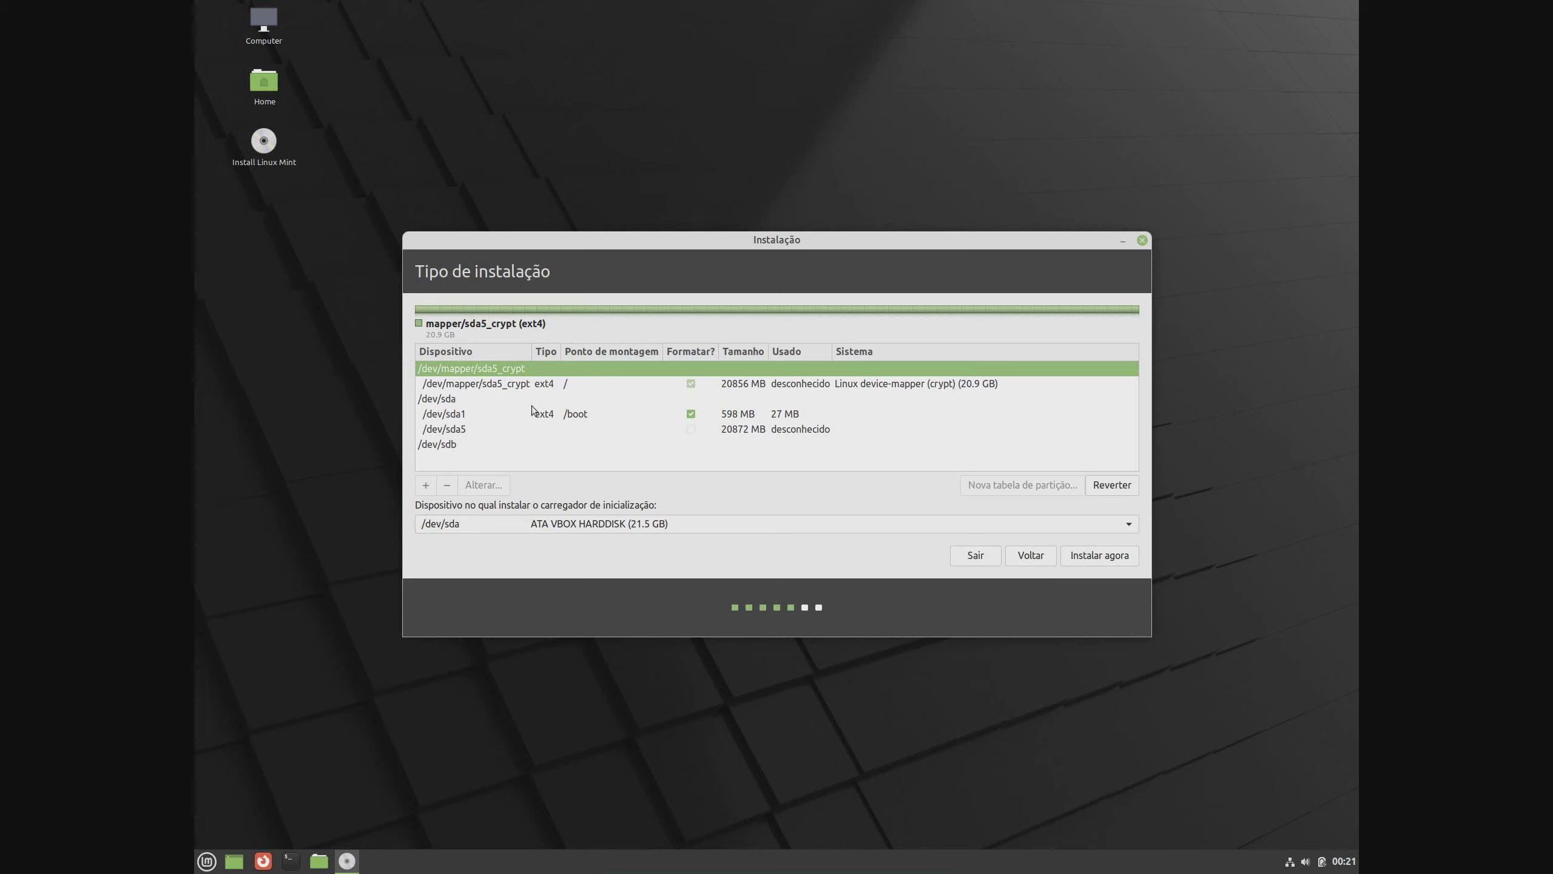
left_click(479, 445)
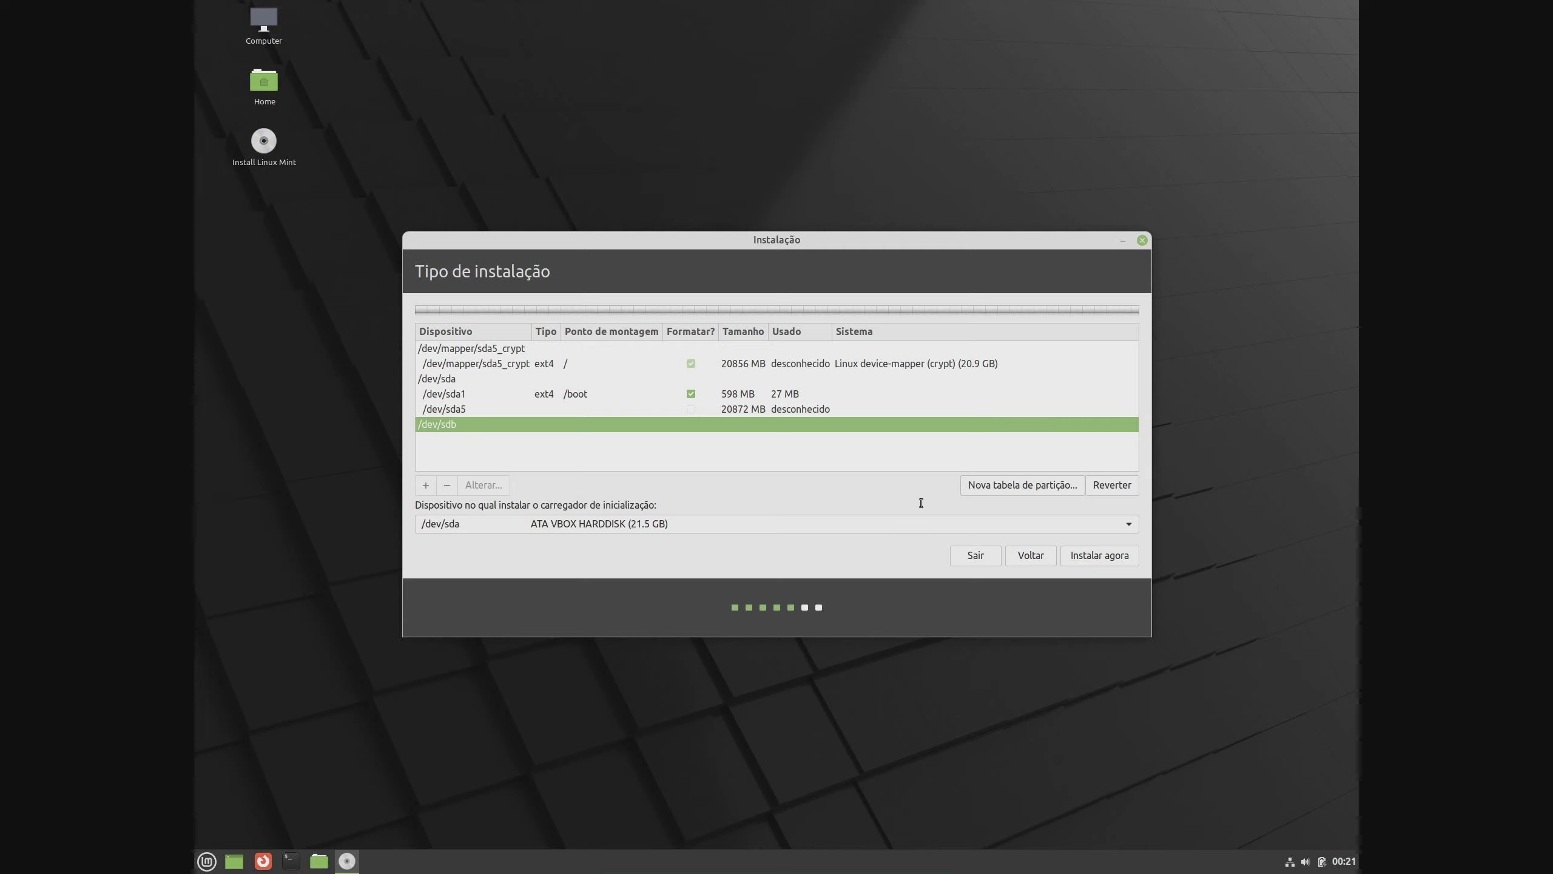
Give /dev/sdb a new empty partition table and start a partition in its 32212 MB free space
left_click(1004, 486)
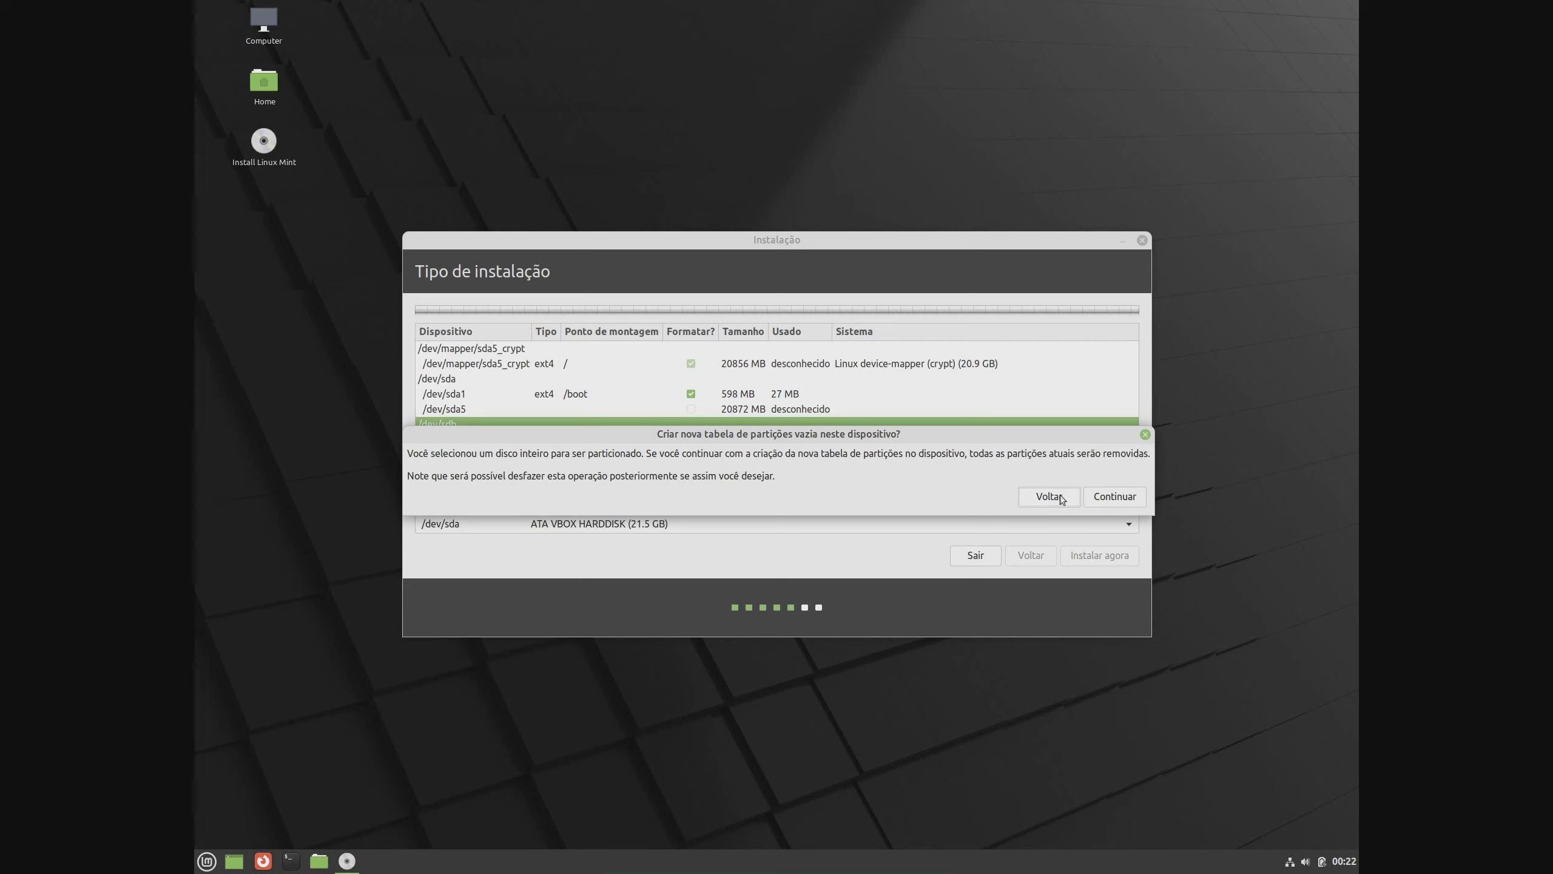
left_click(1113, 497)
left_click(519, 463)
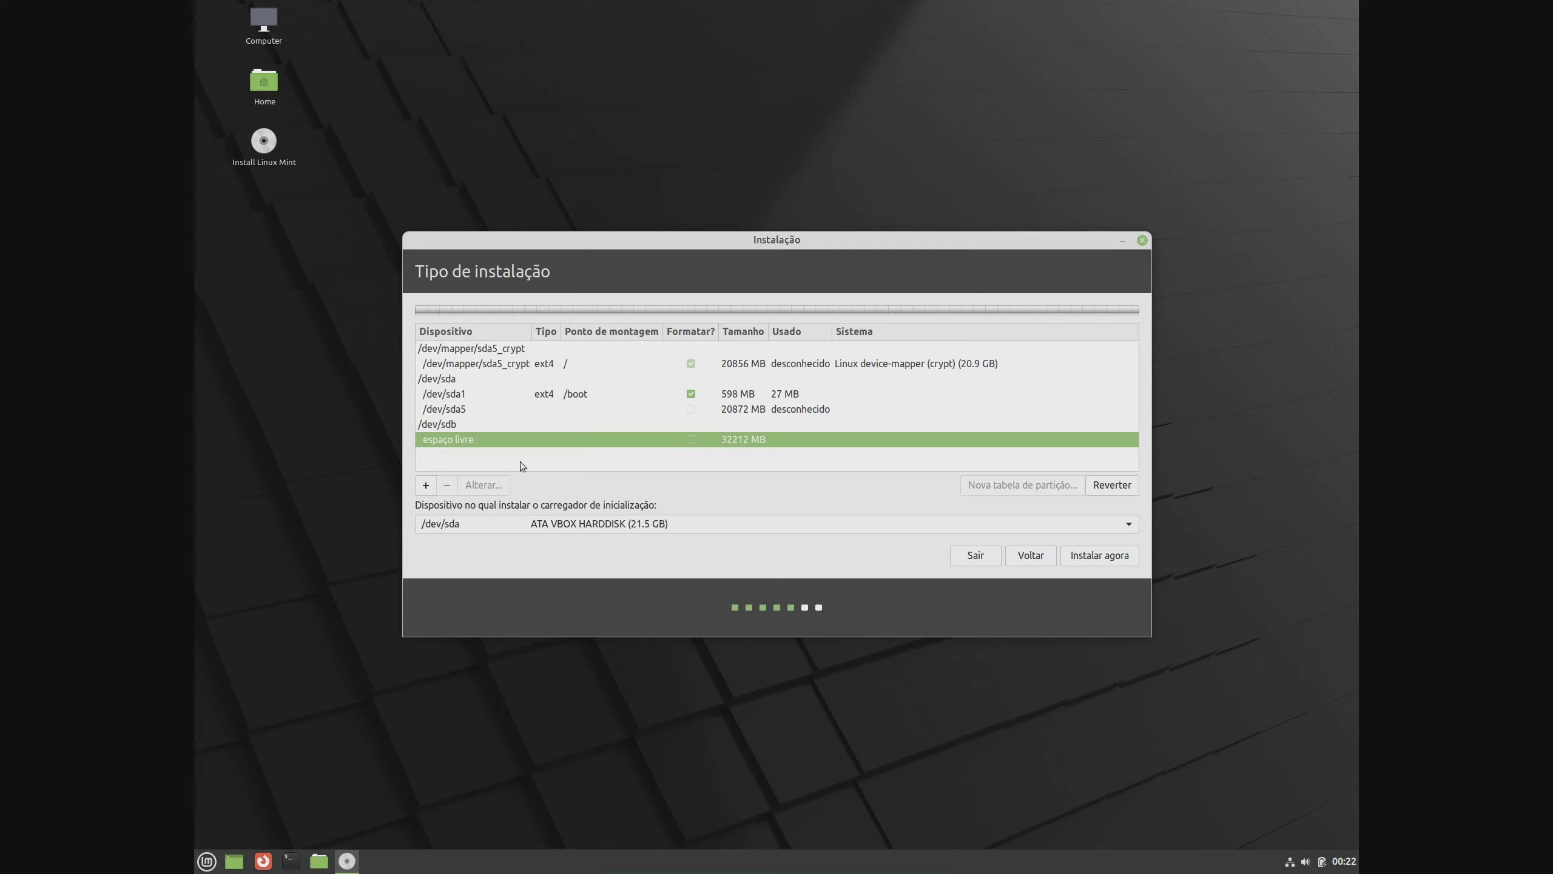
left_click(424, 486)
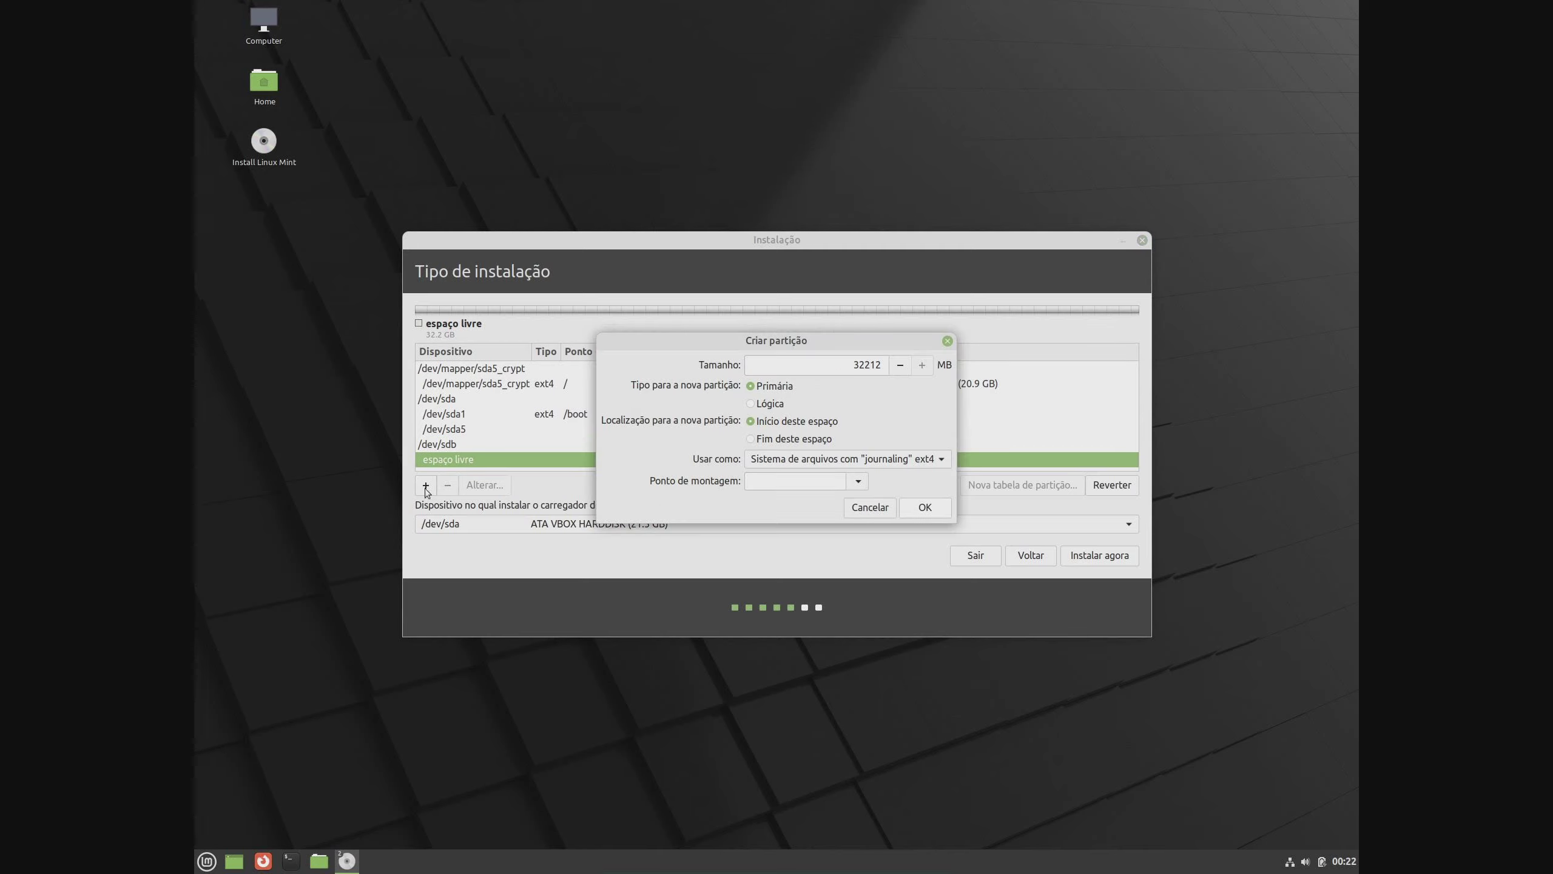
Create the full-size 32210 MB ext4 /dev/sdb1 partition mounted at /home
left_click(856, 481)
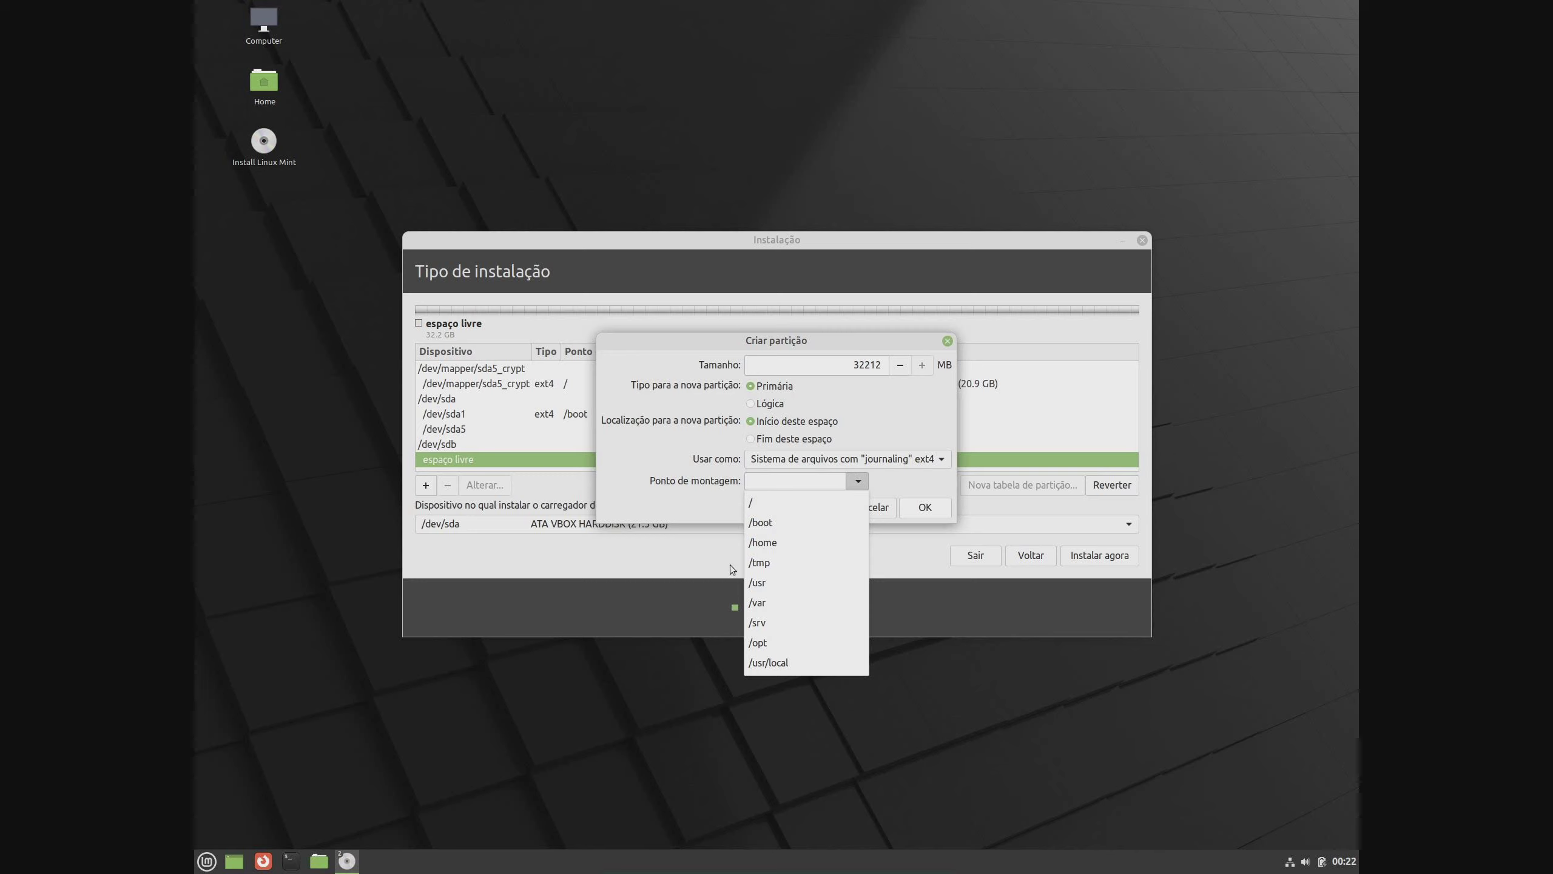
left_click(796, 540)
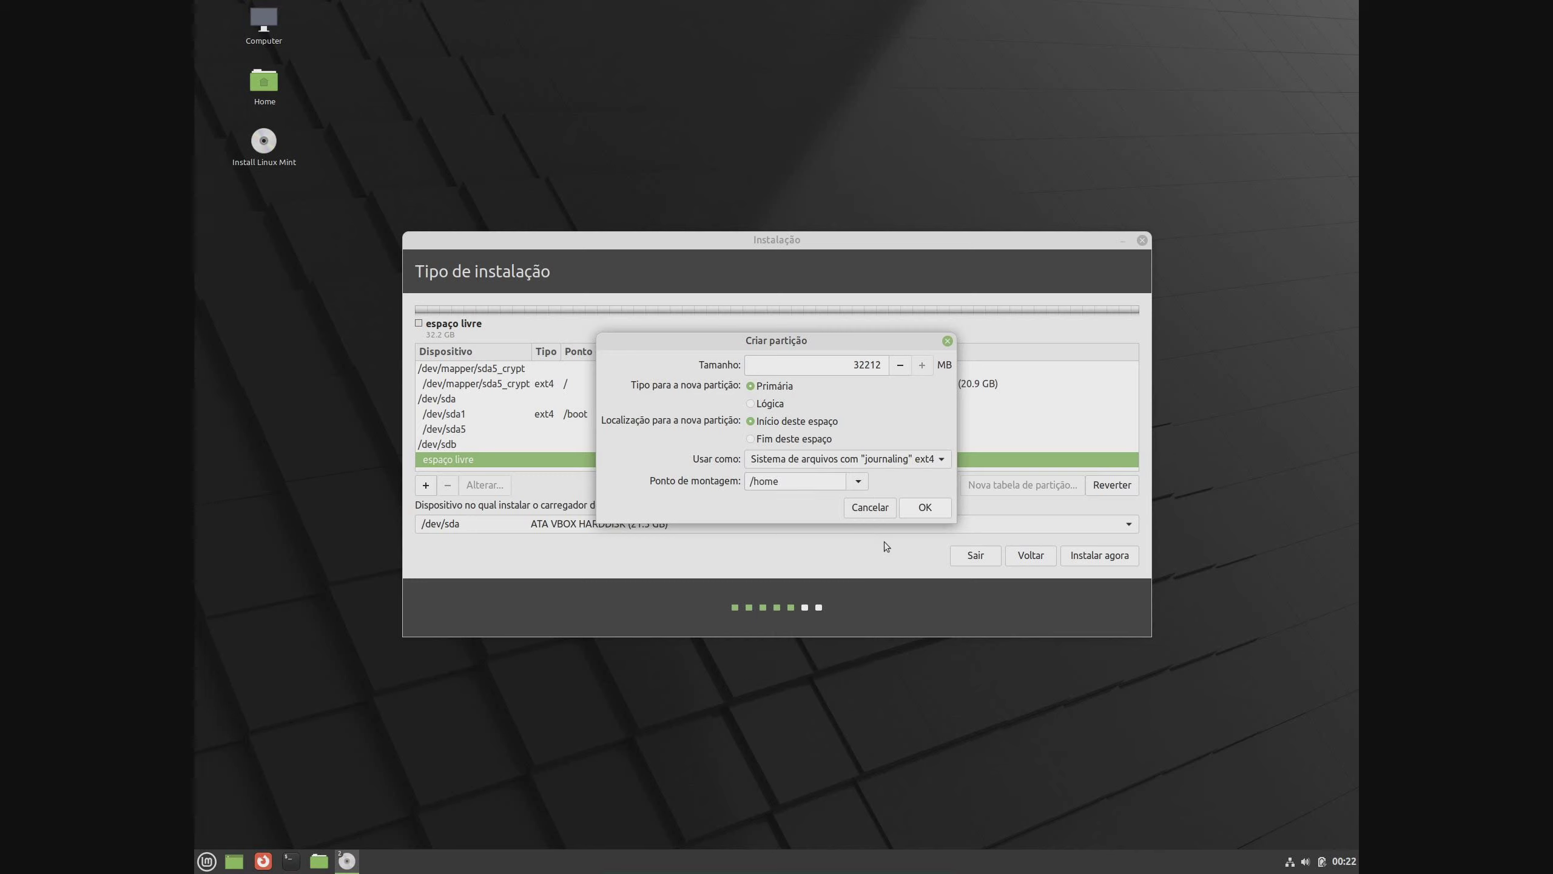
left_click(927, 515)
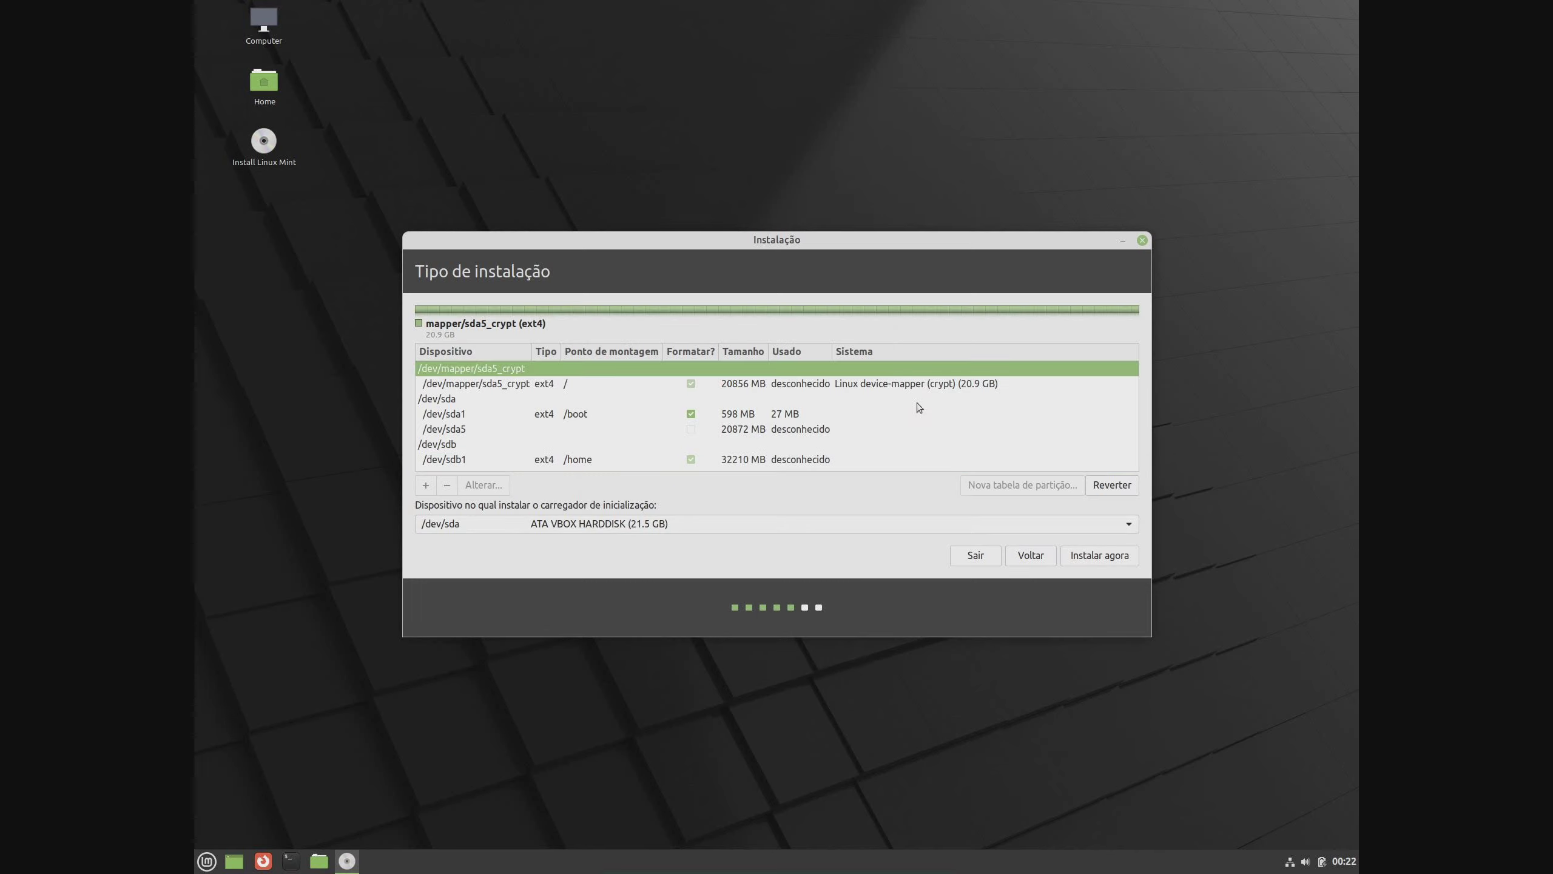
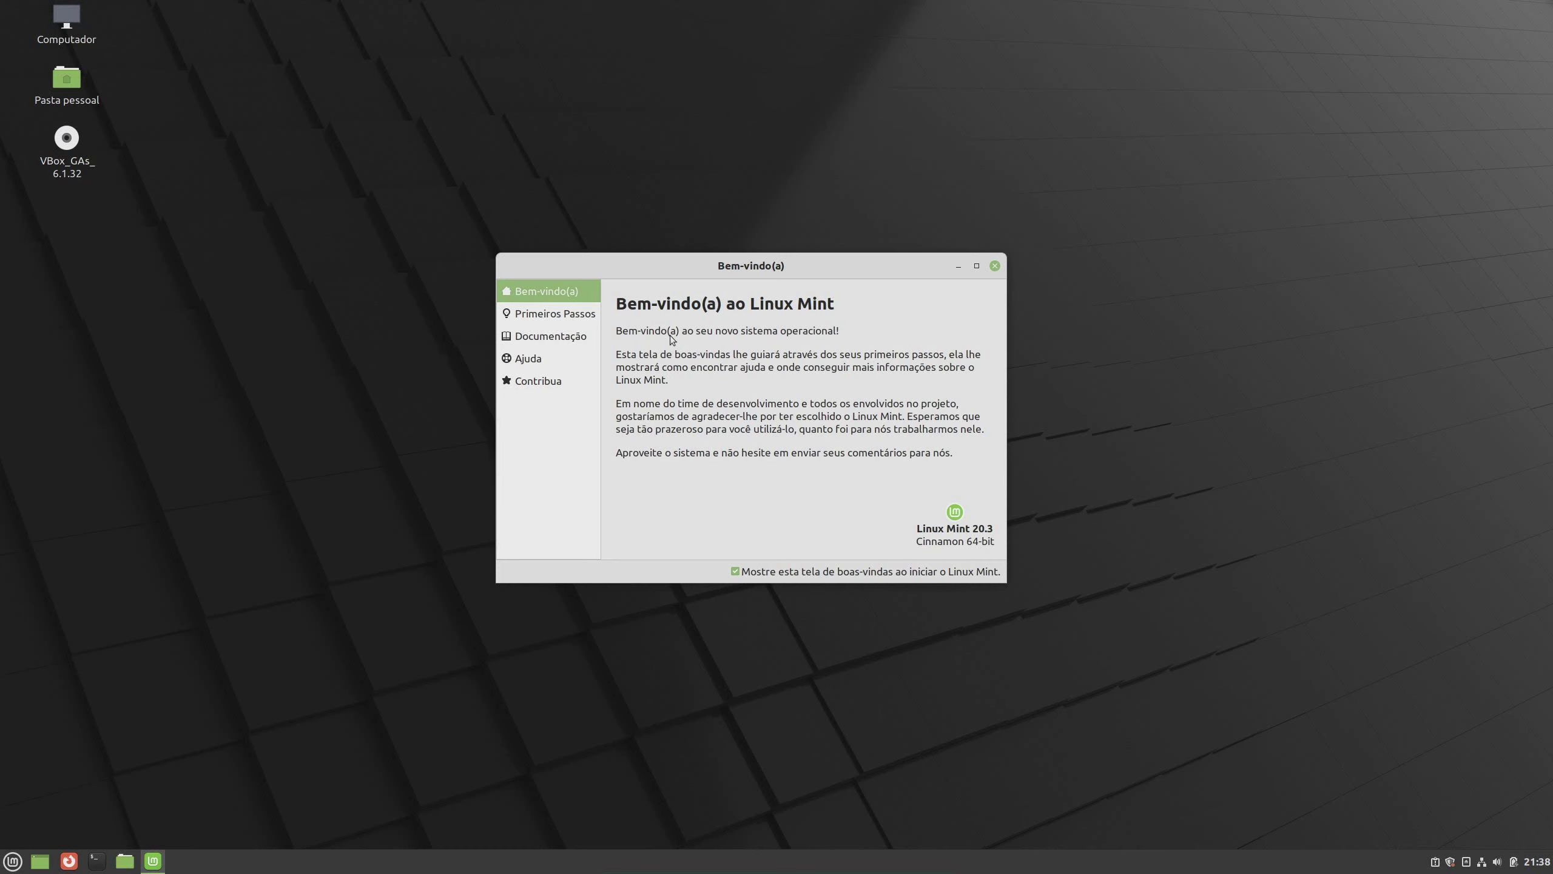
On the Primeiros Passos page, turn on the dark theme and choose the Moderno panel layout
left_click(583, 319)
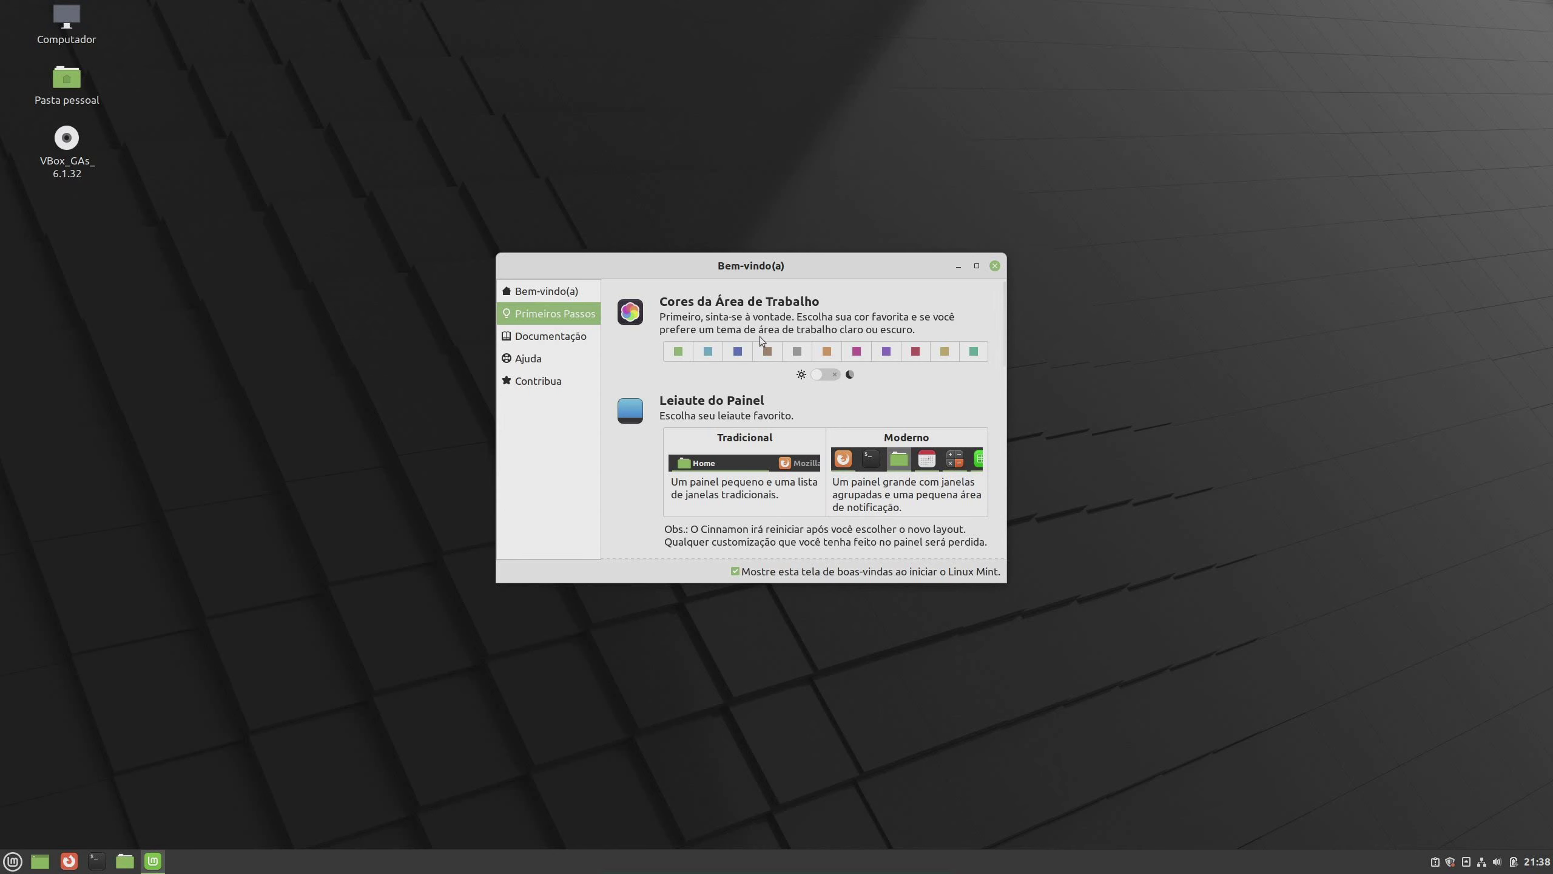
left_click(823, 374)
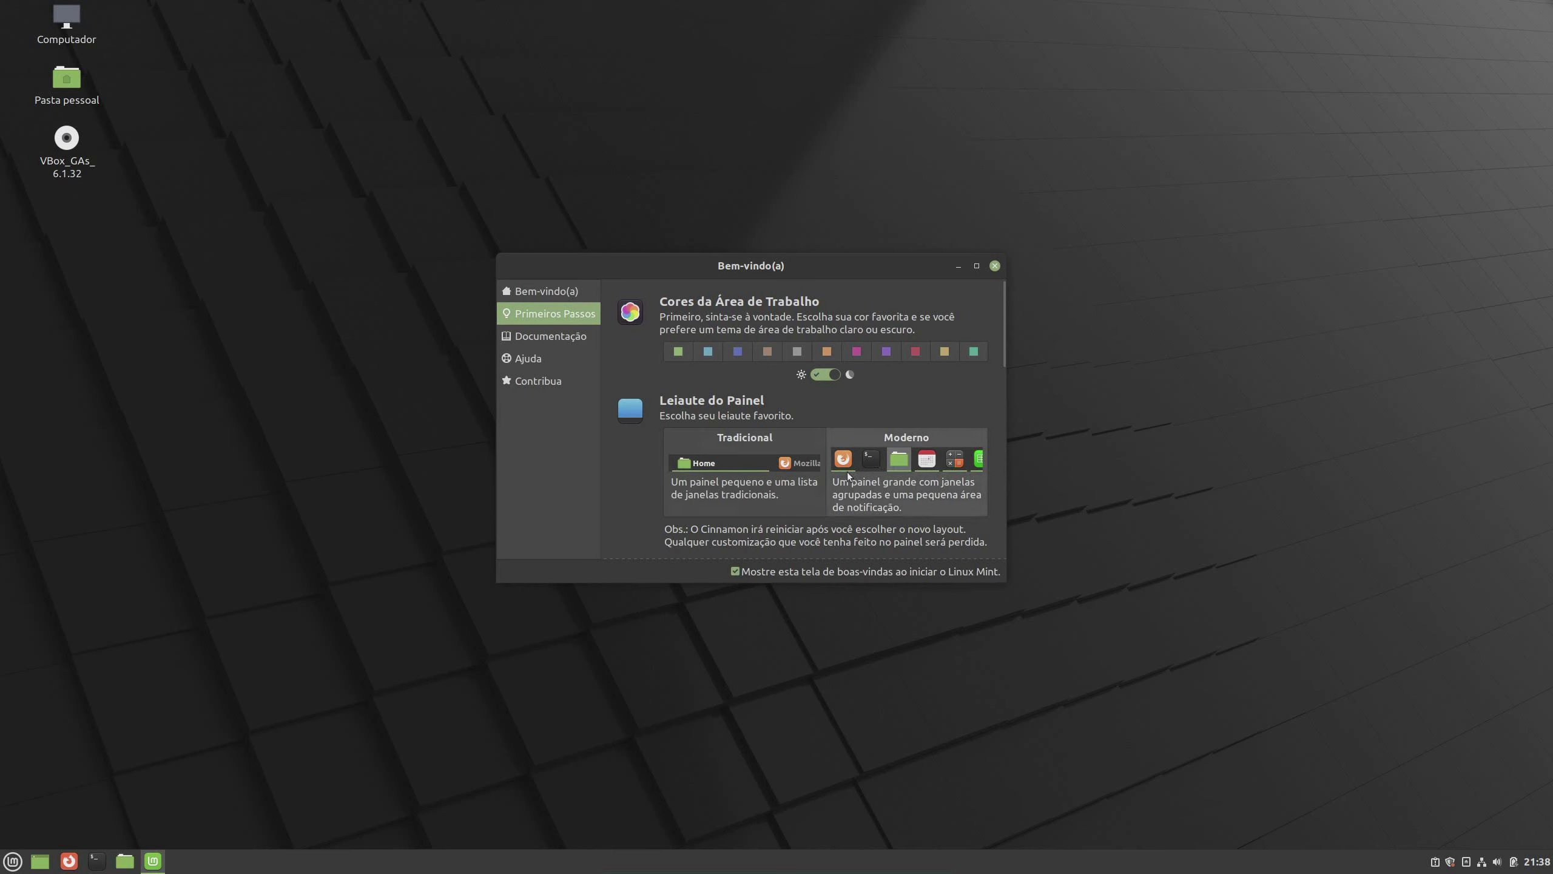
left_click(716, 514)
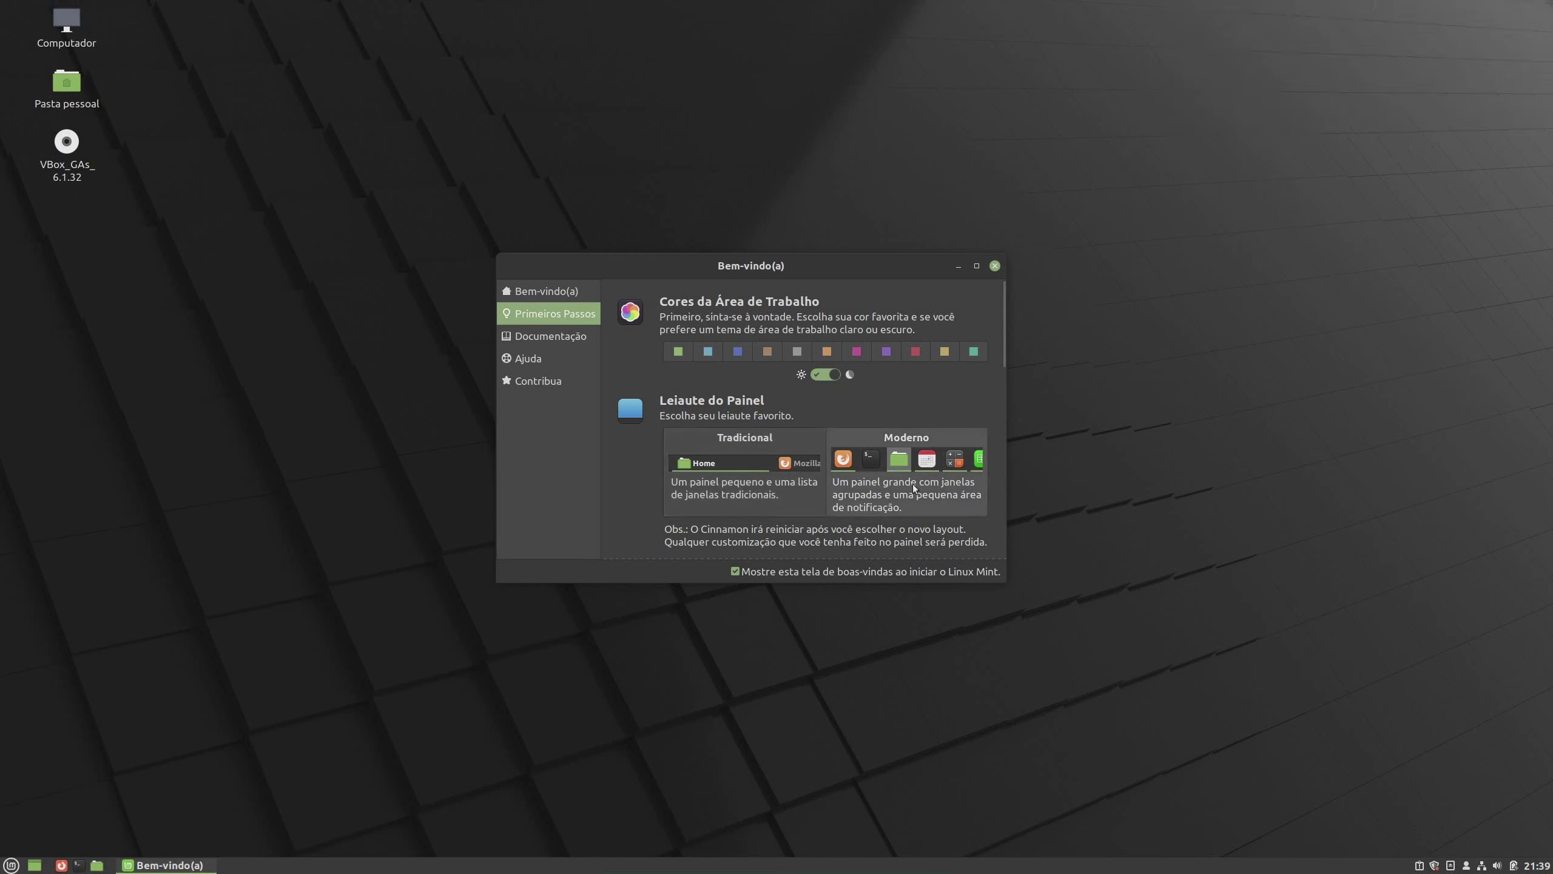
scroll(879, 533, "down", 5)
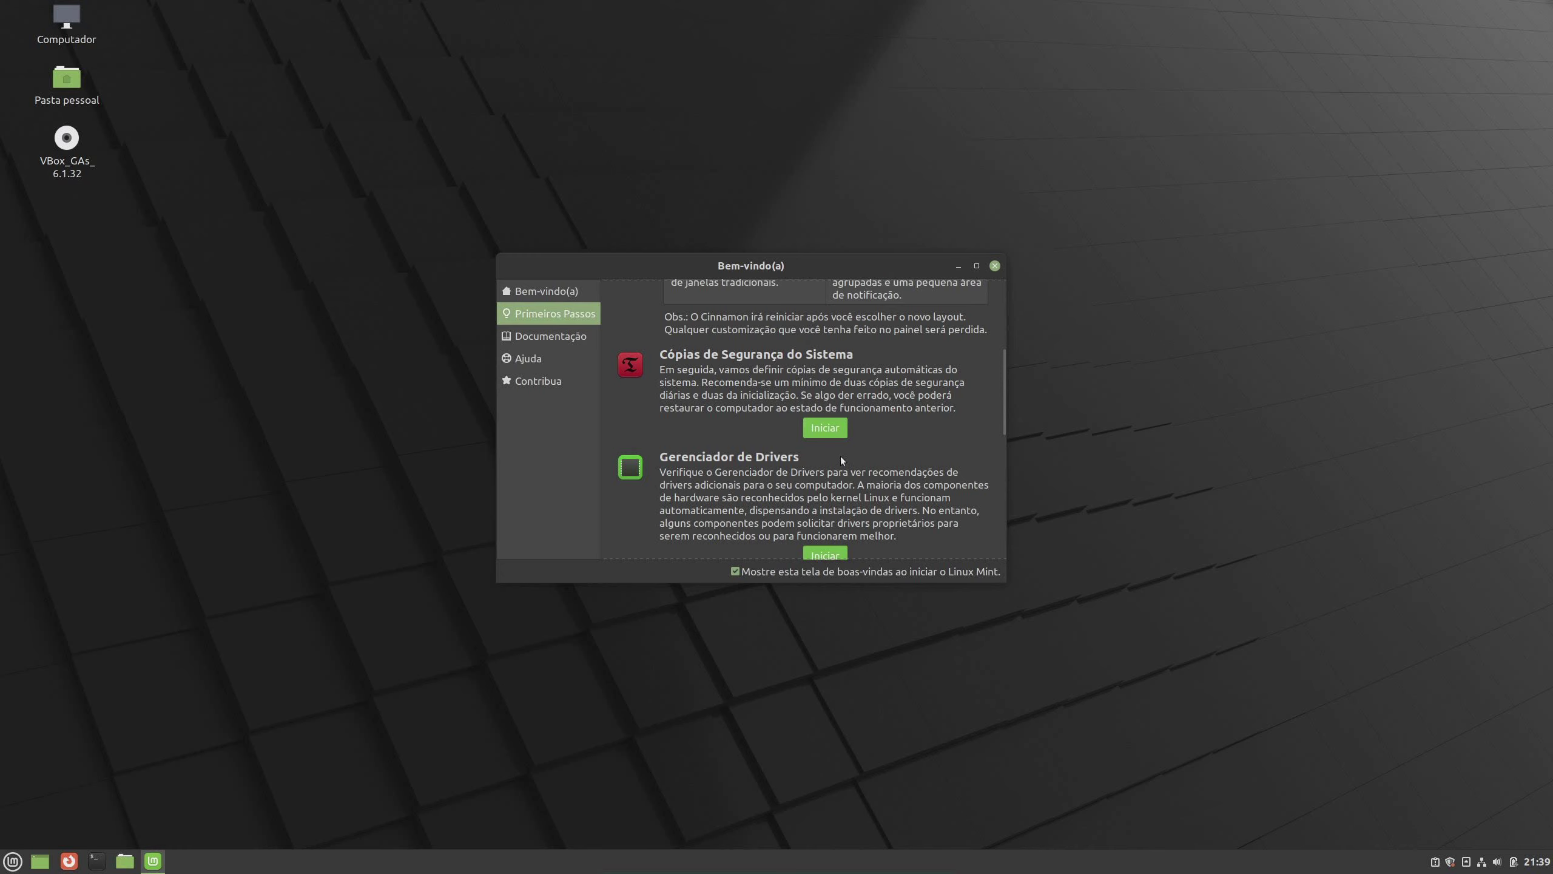
Launch Cópias de Segurança do Sistema and authenticate with the account password to start Timeshift
left_click(816, 433)
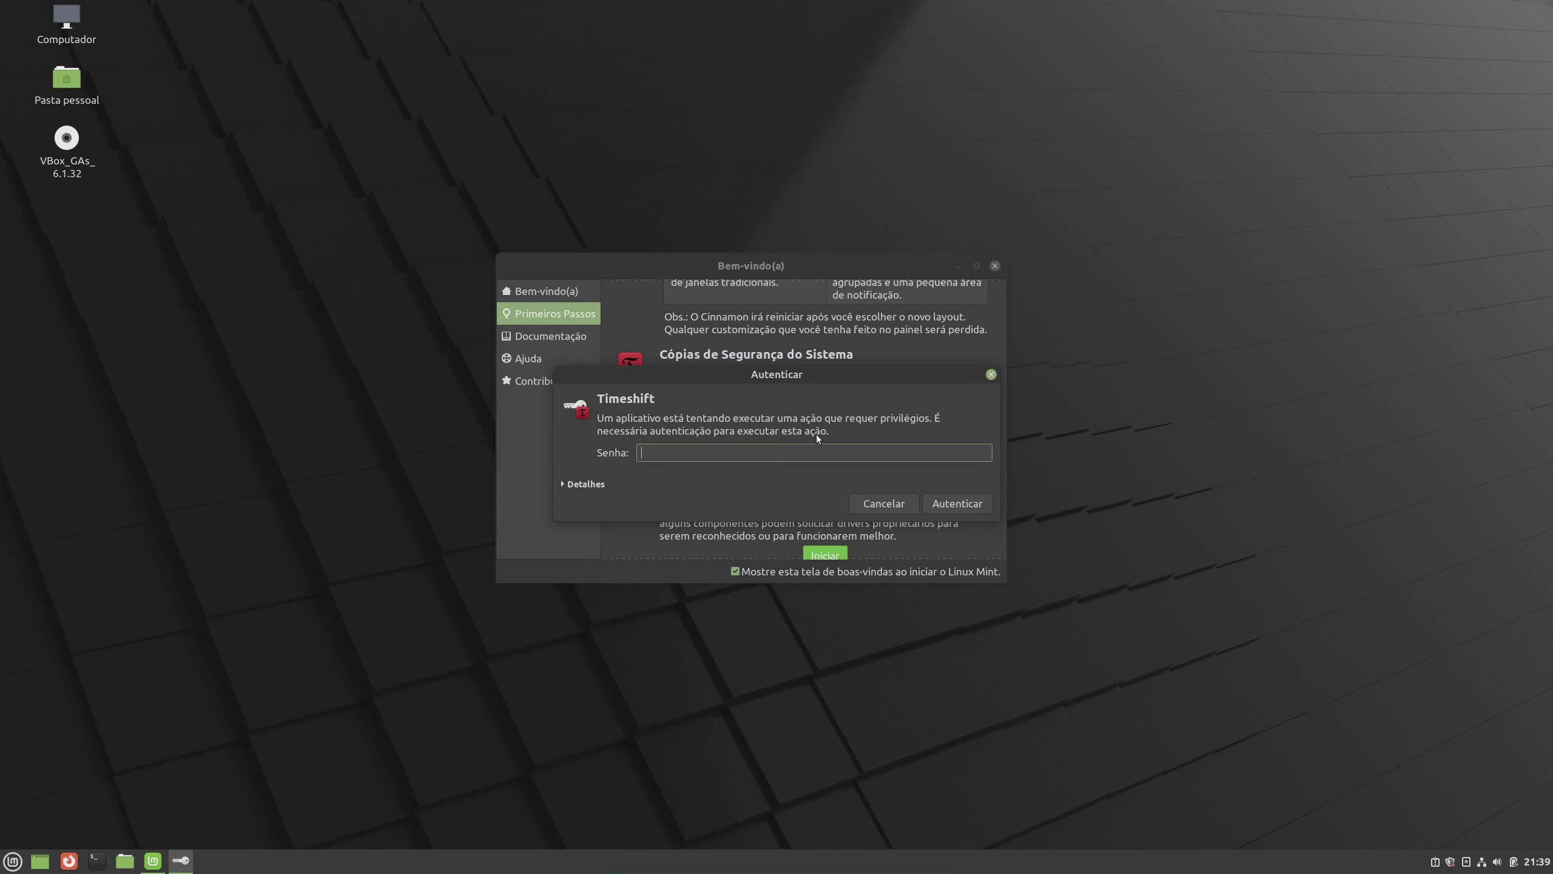
type("********")
left_click(983, 498)
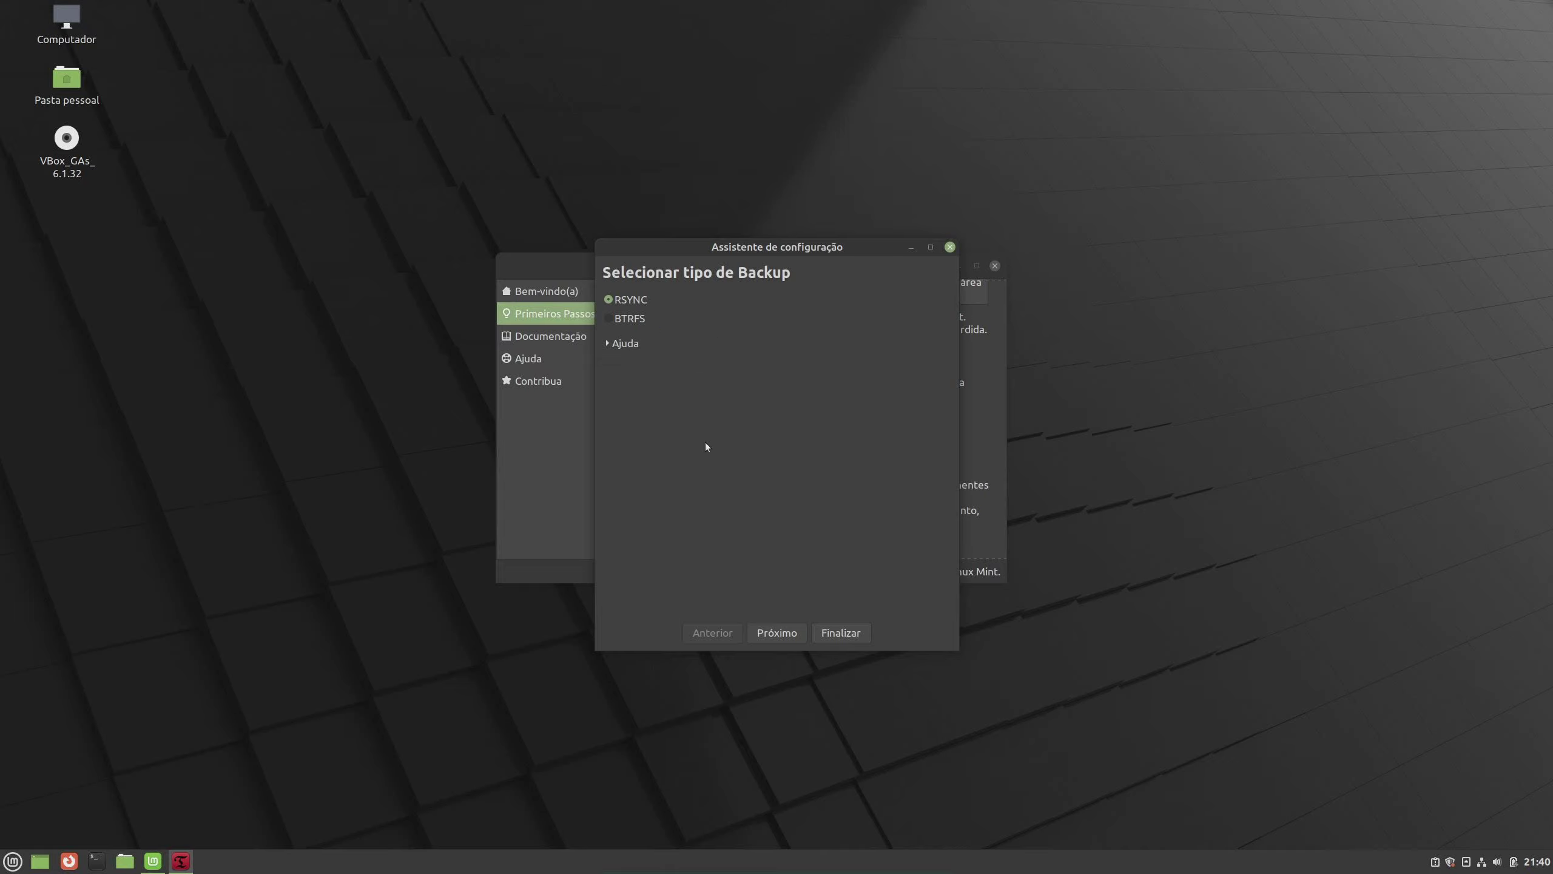
Choose RSYNC as the backup type and the sdb1 partition as the snapshot location
left_click(776, 632)
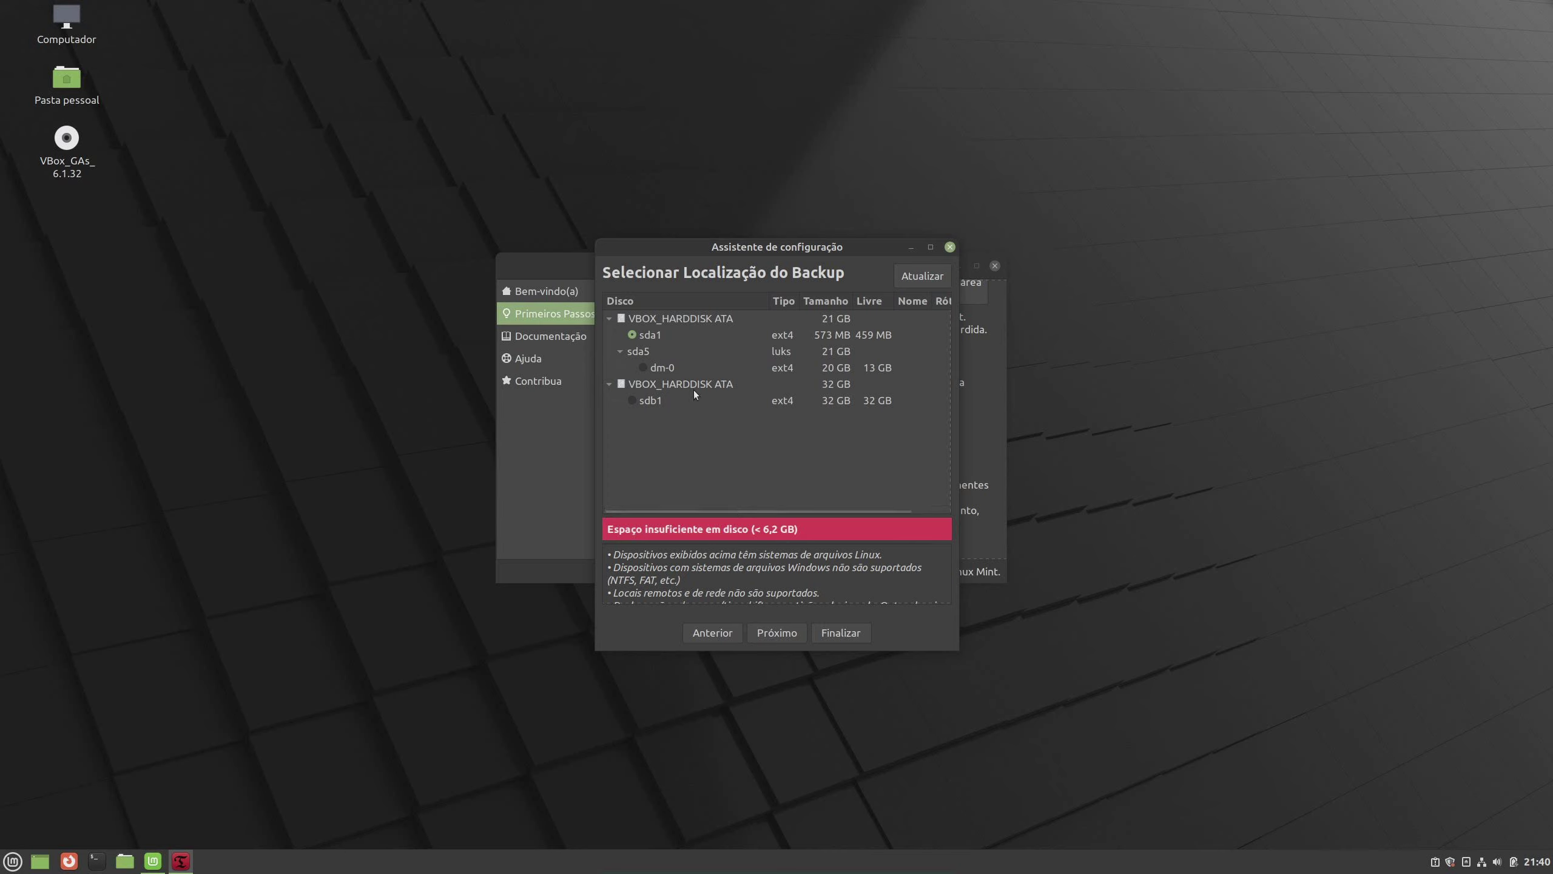
left_click(652, 401)
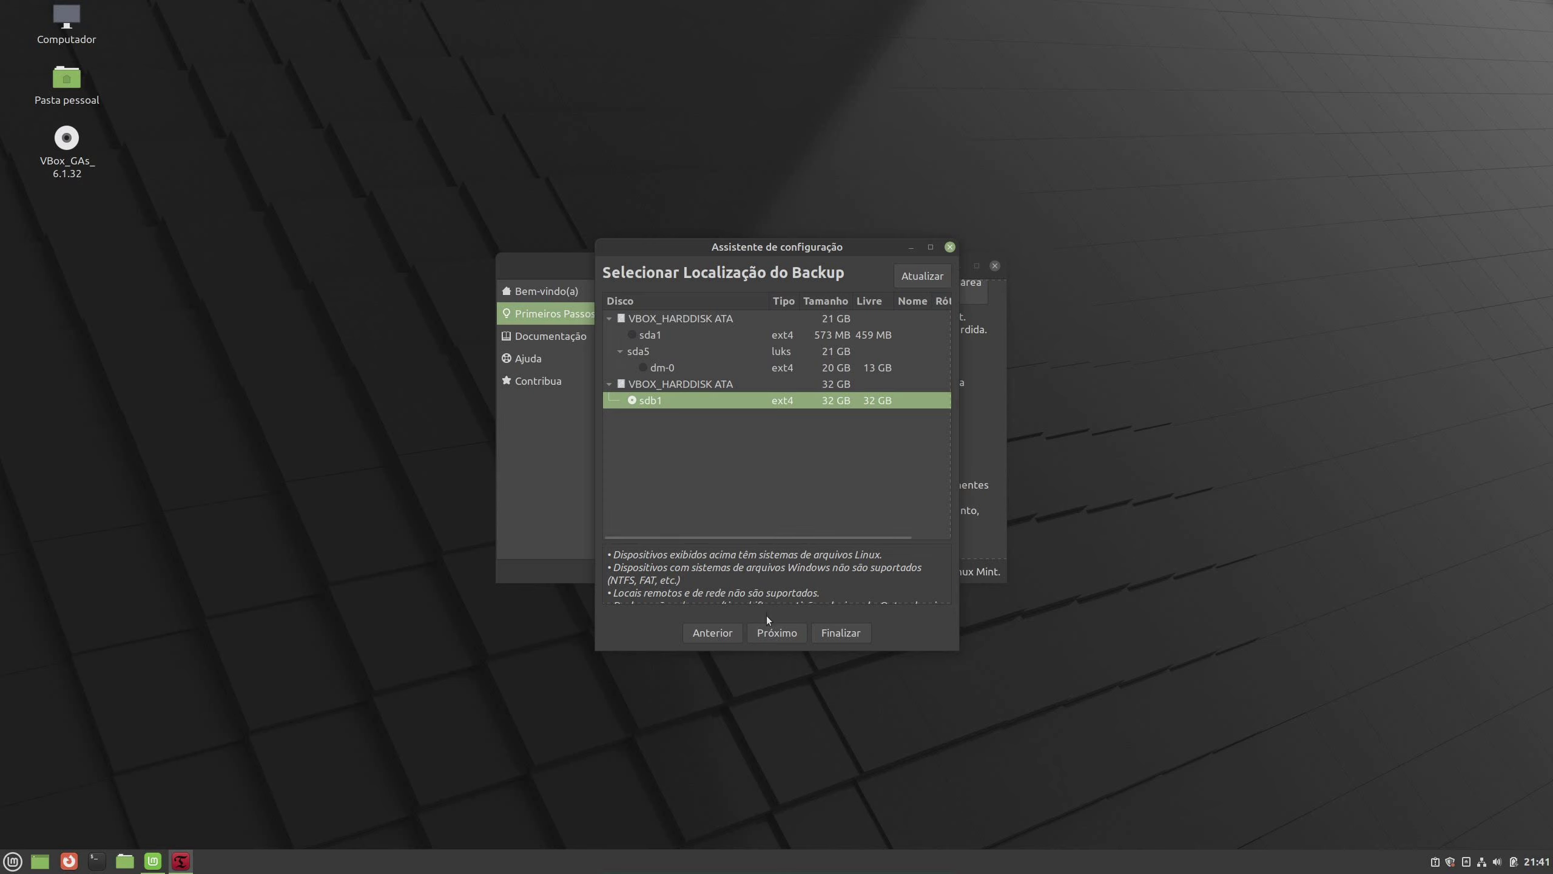
left_click(774, 634)
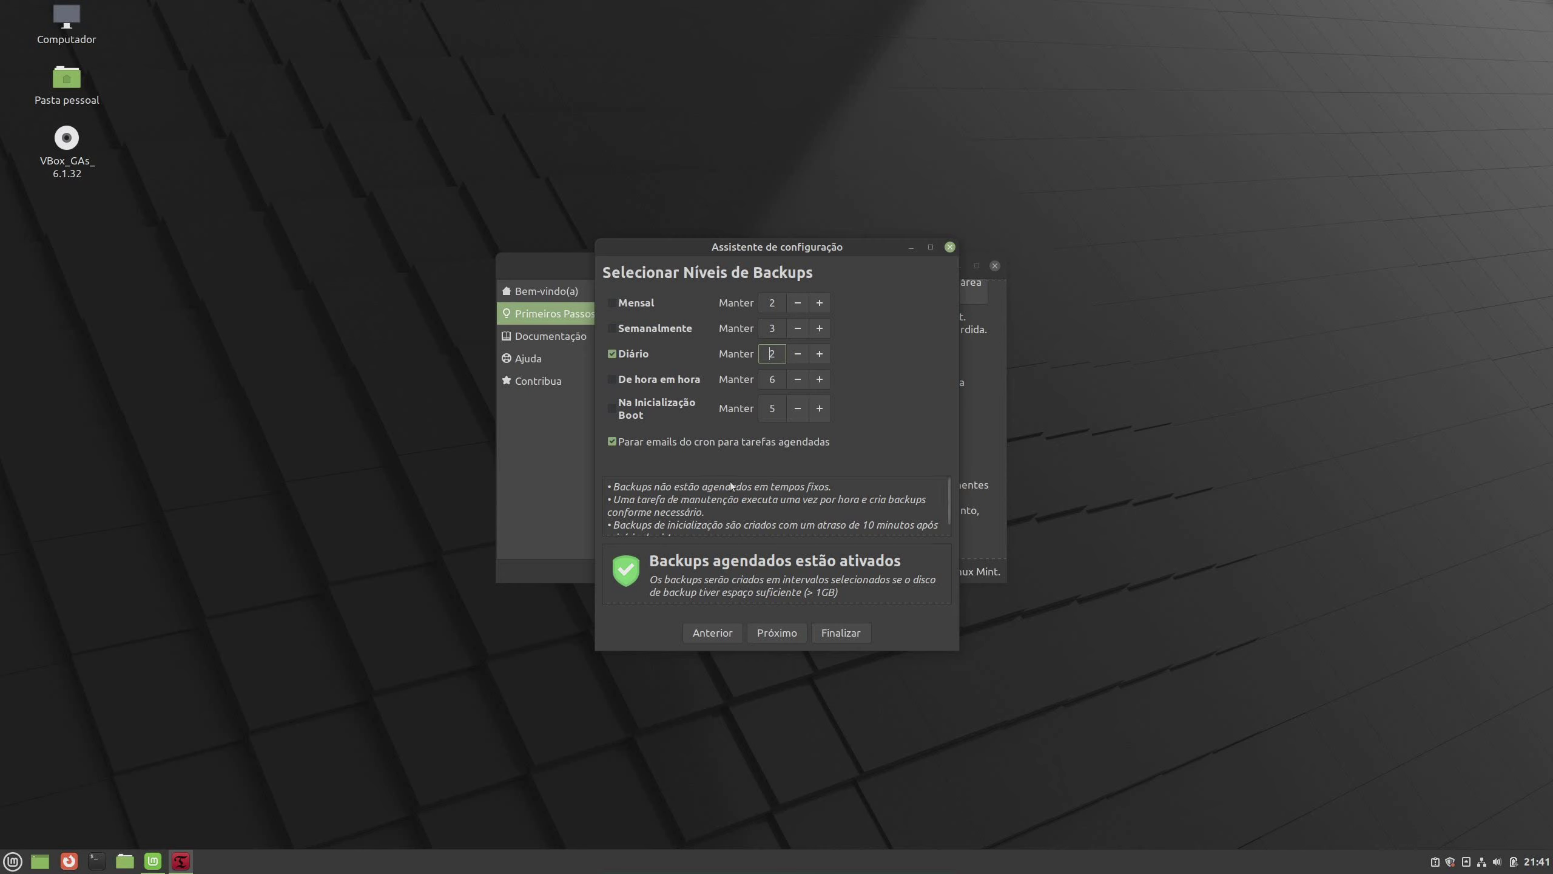
Accept the daily schedule and default home-folder exclusions to reach Instalação concluída
left_click(775, 633)
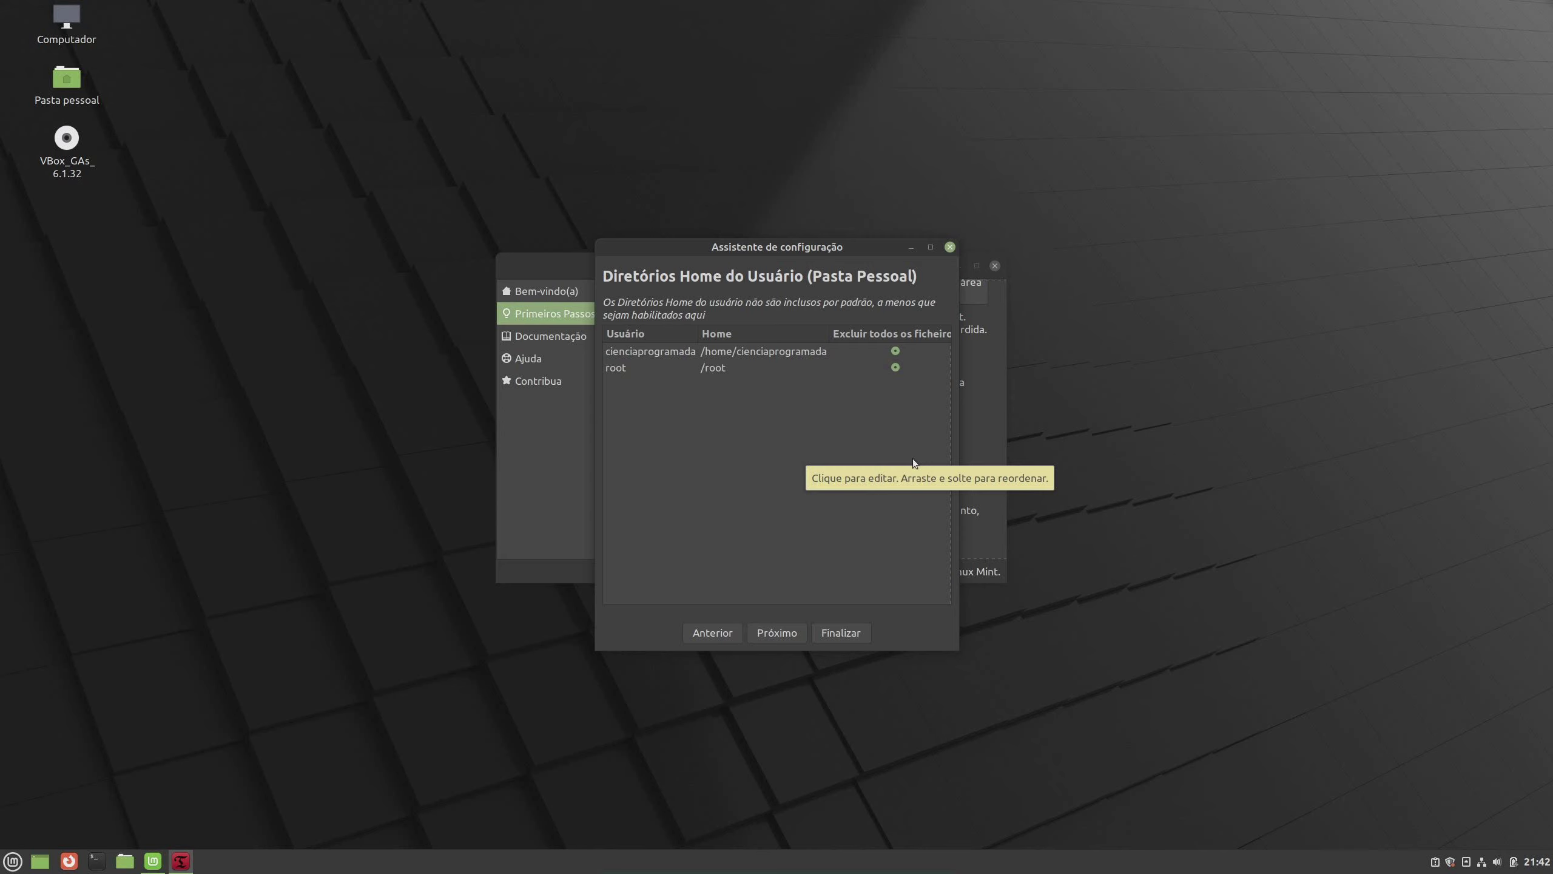
left_click(775, 626)
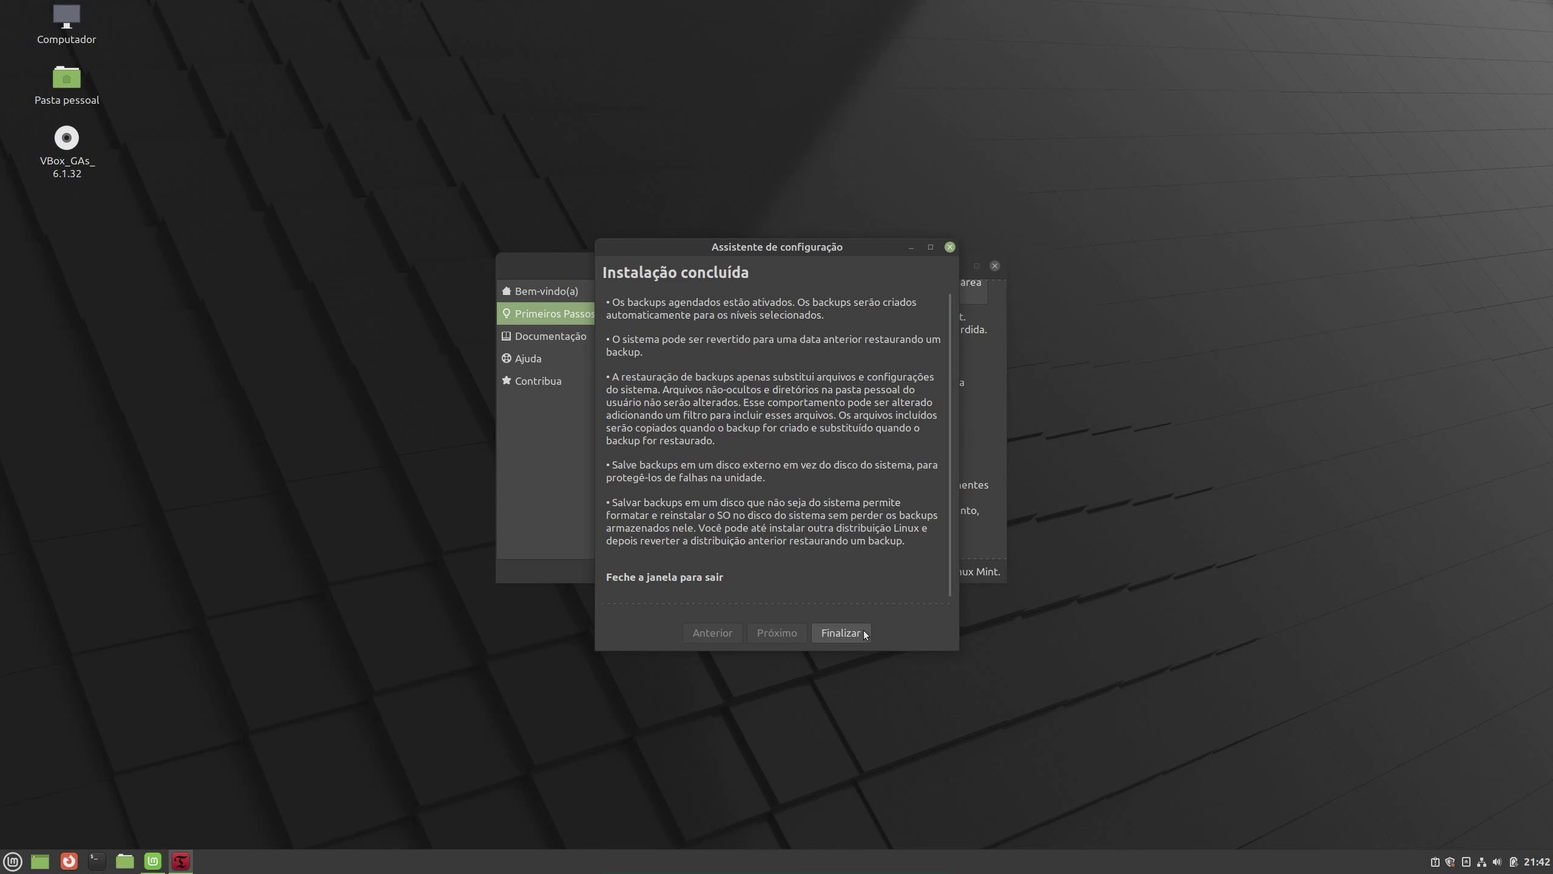
Finish the setup wizard with Finalizar to reach Timeshift's main window
left_click(842, 633)
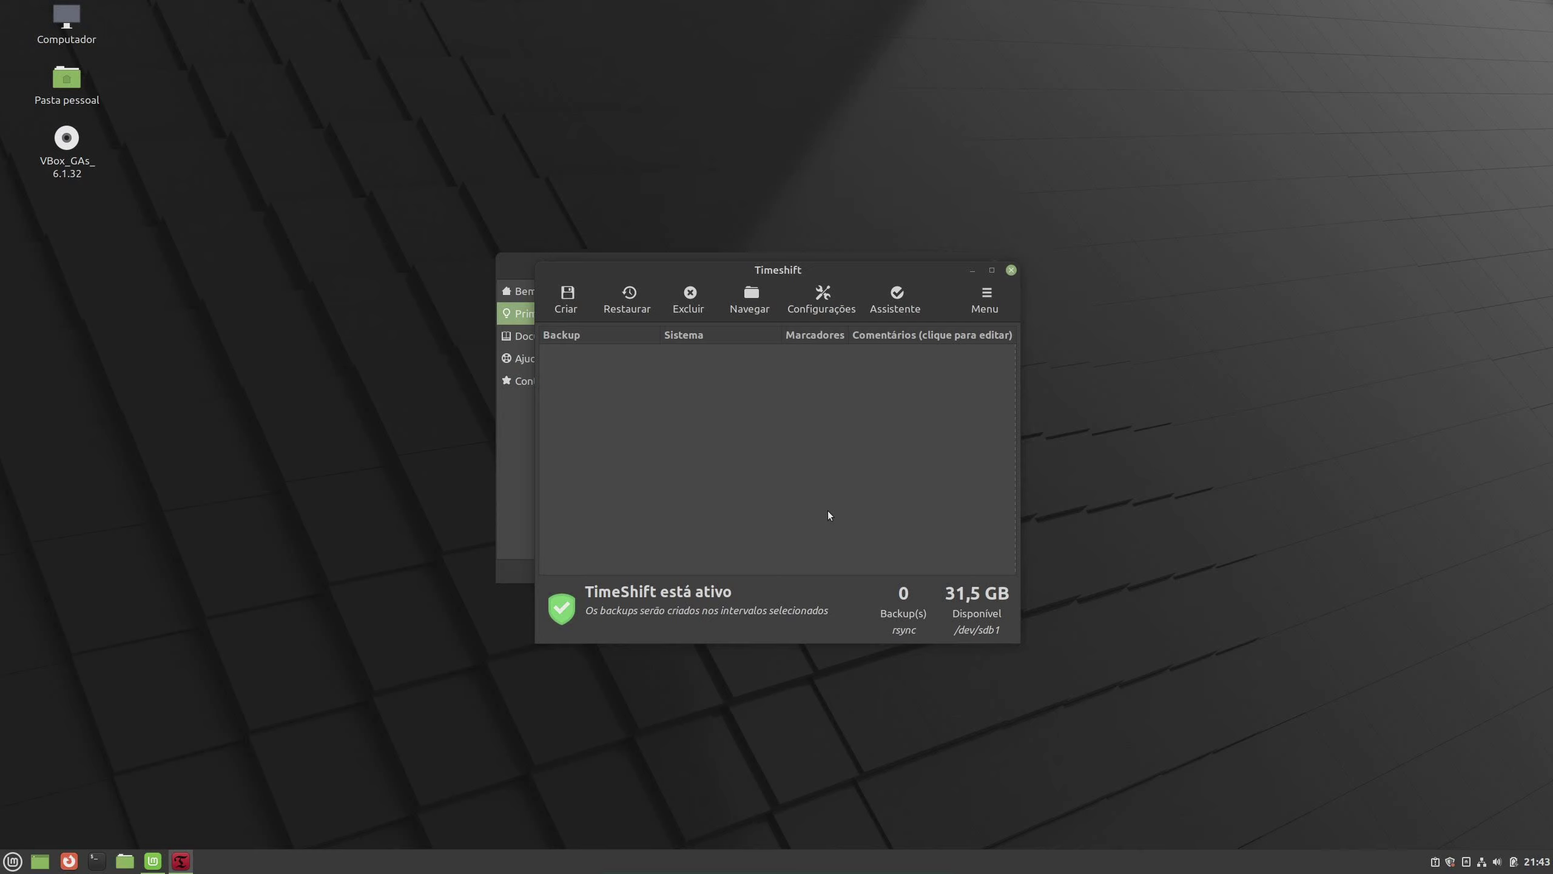
left_click(569, 312)
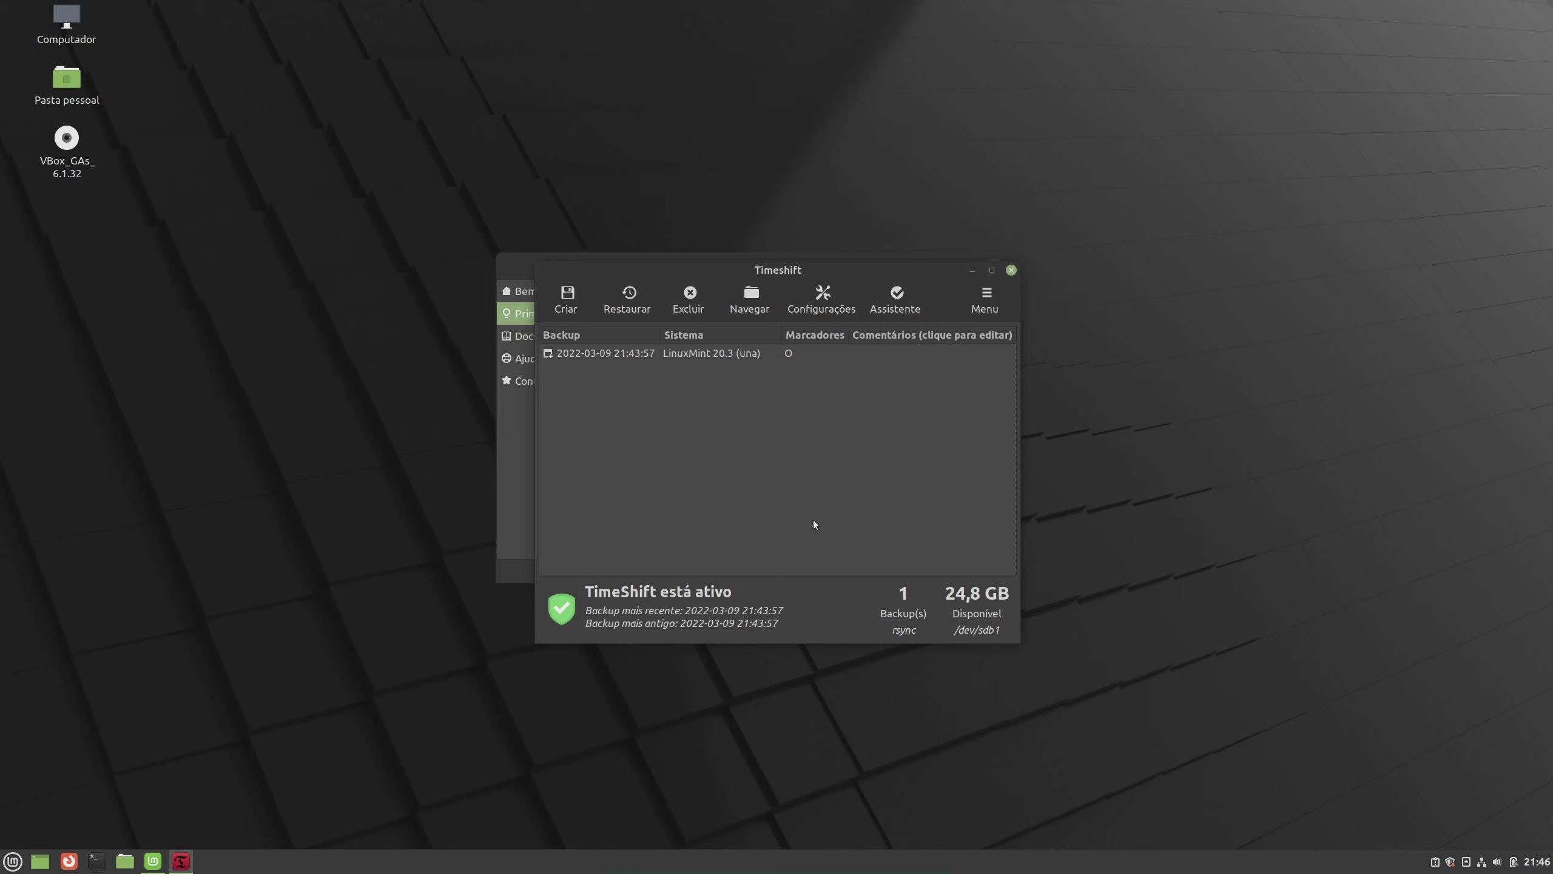
left_click(649, 360)
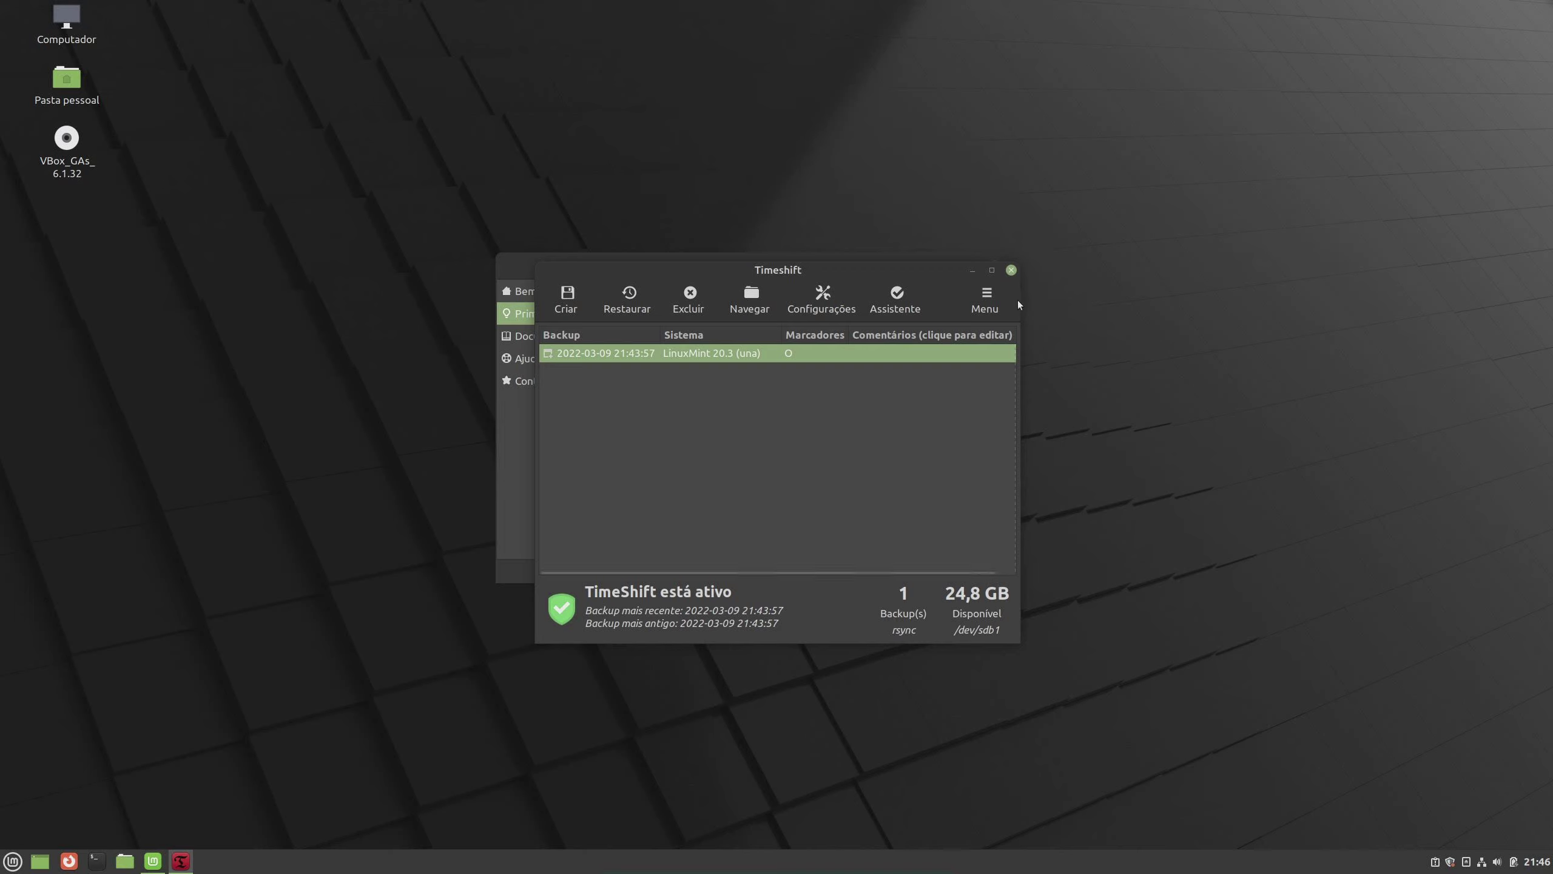
Close Timeshift and launch the Driver Manager from the Primeiros Passos page
left_click(1012, 271)
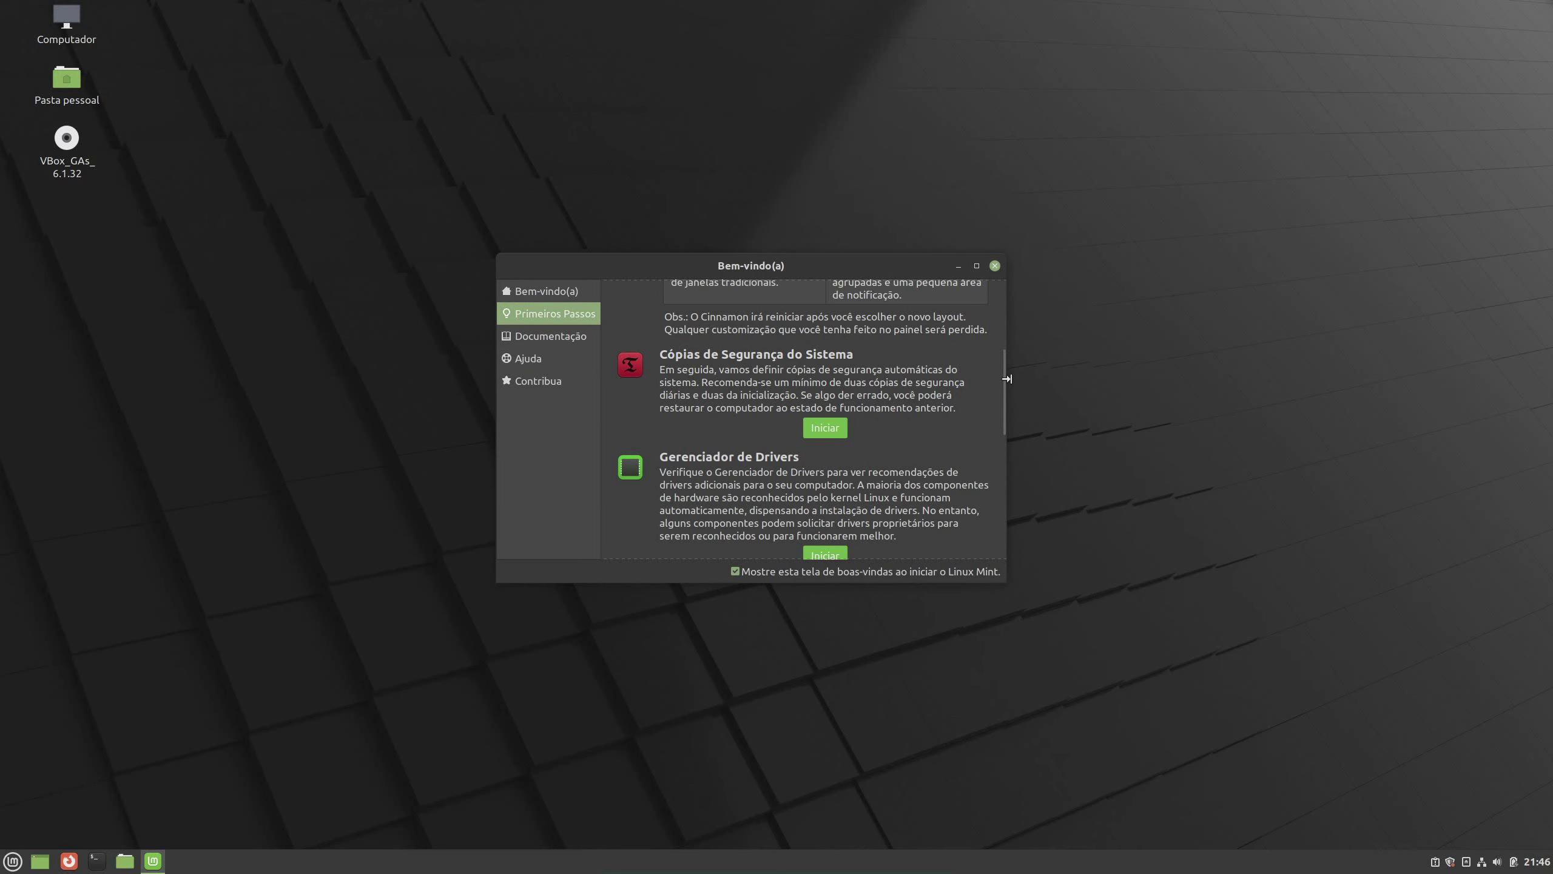
left_click_drag(1002, 379, 998, 420)
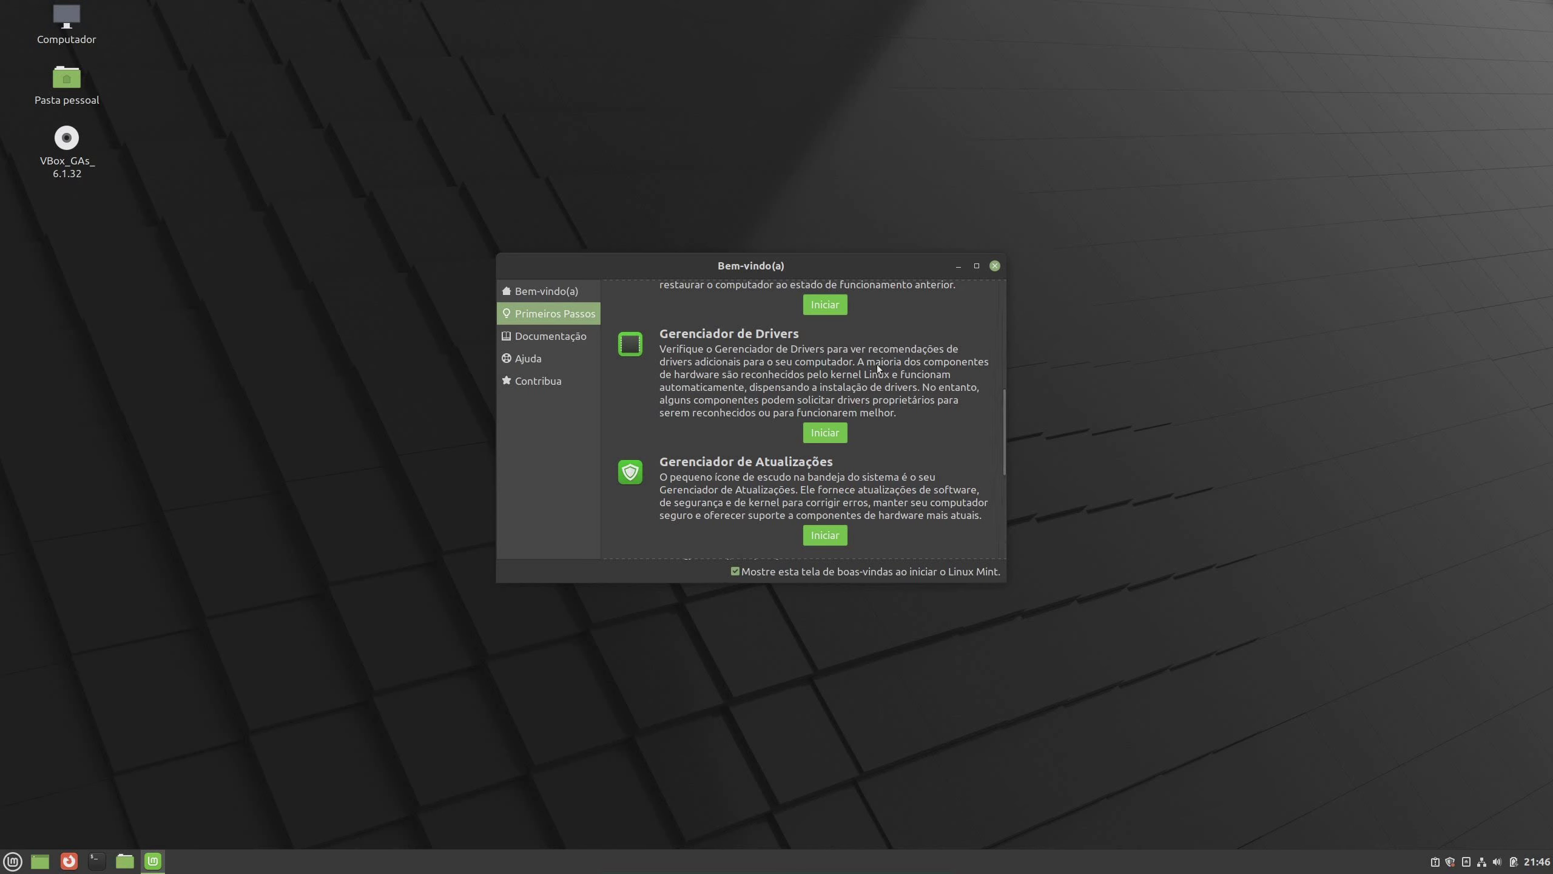
left_click(825, 433)
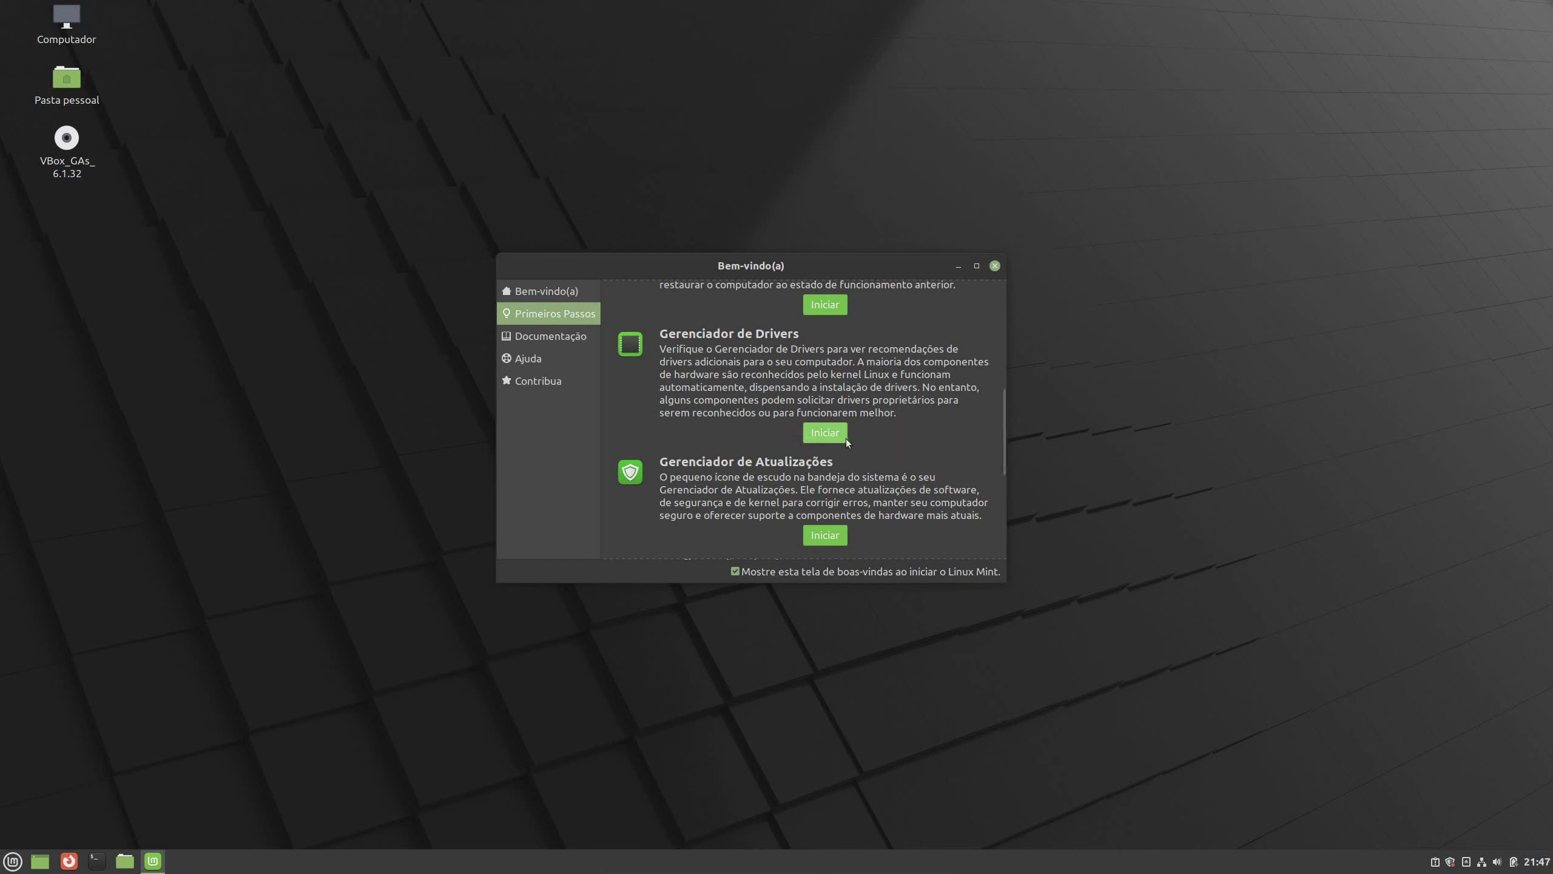
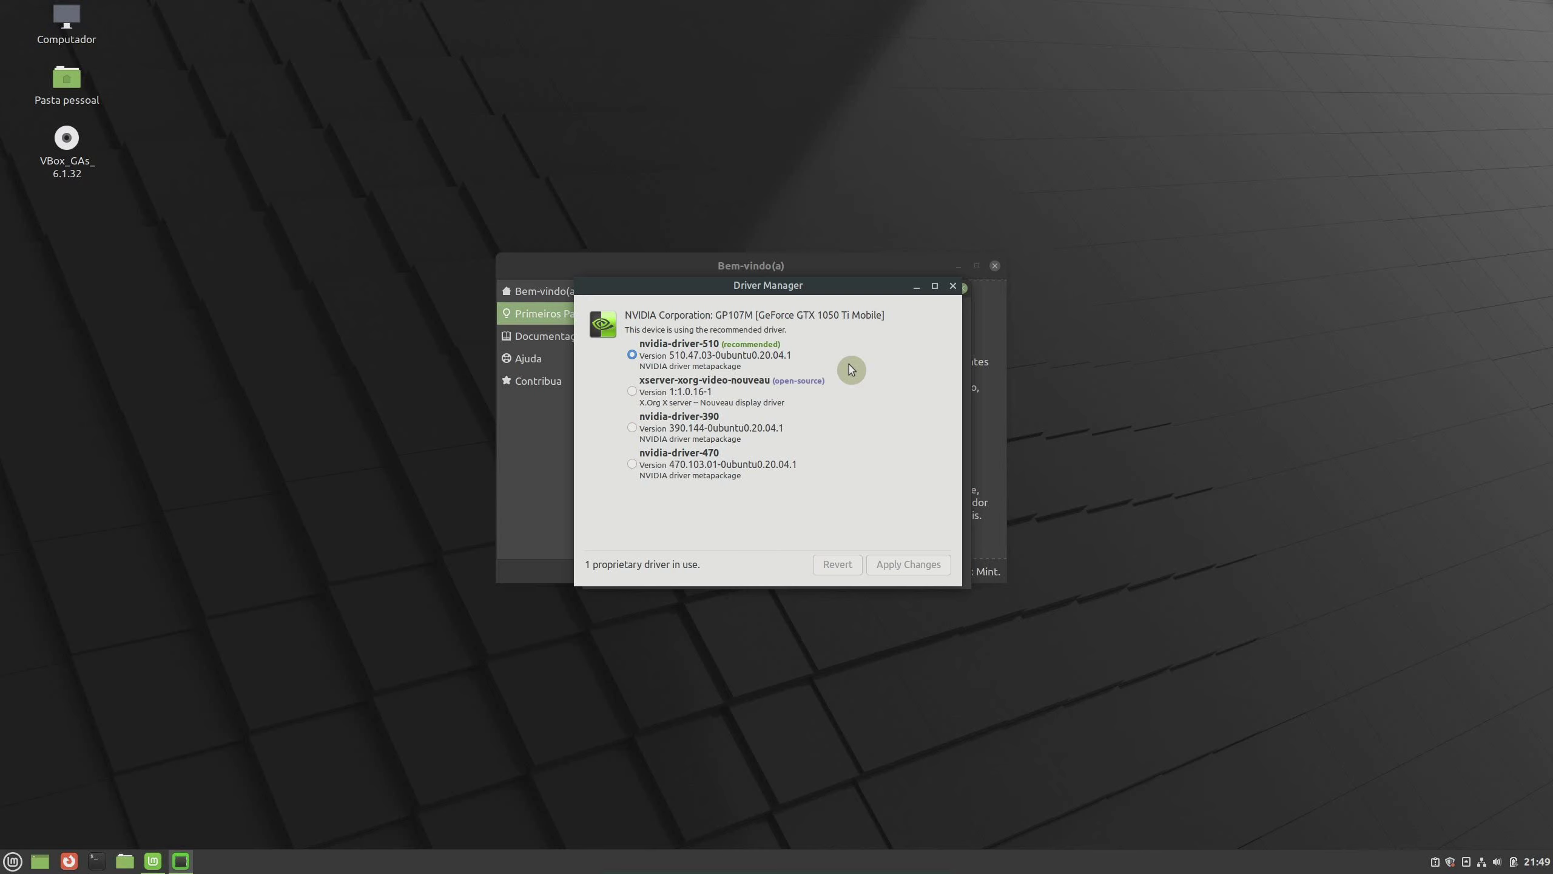
Close the NVIDIA driver list and Driver Manager, keeping the recommended nvidia-driver-510 in use
left_click(954, 286)
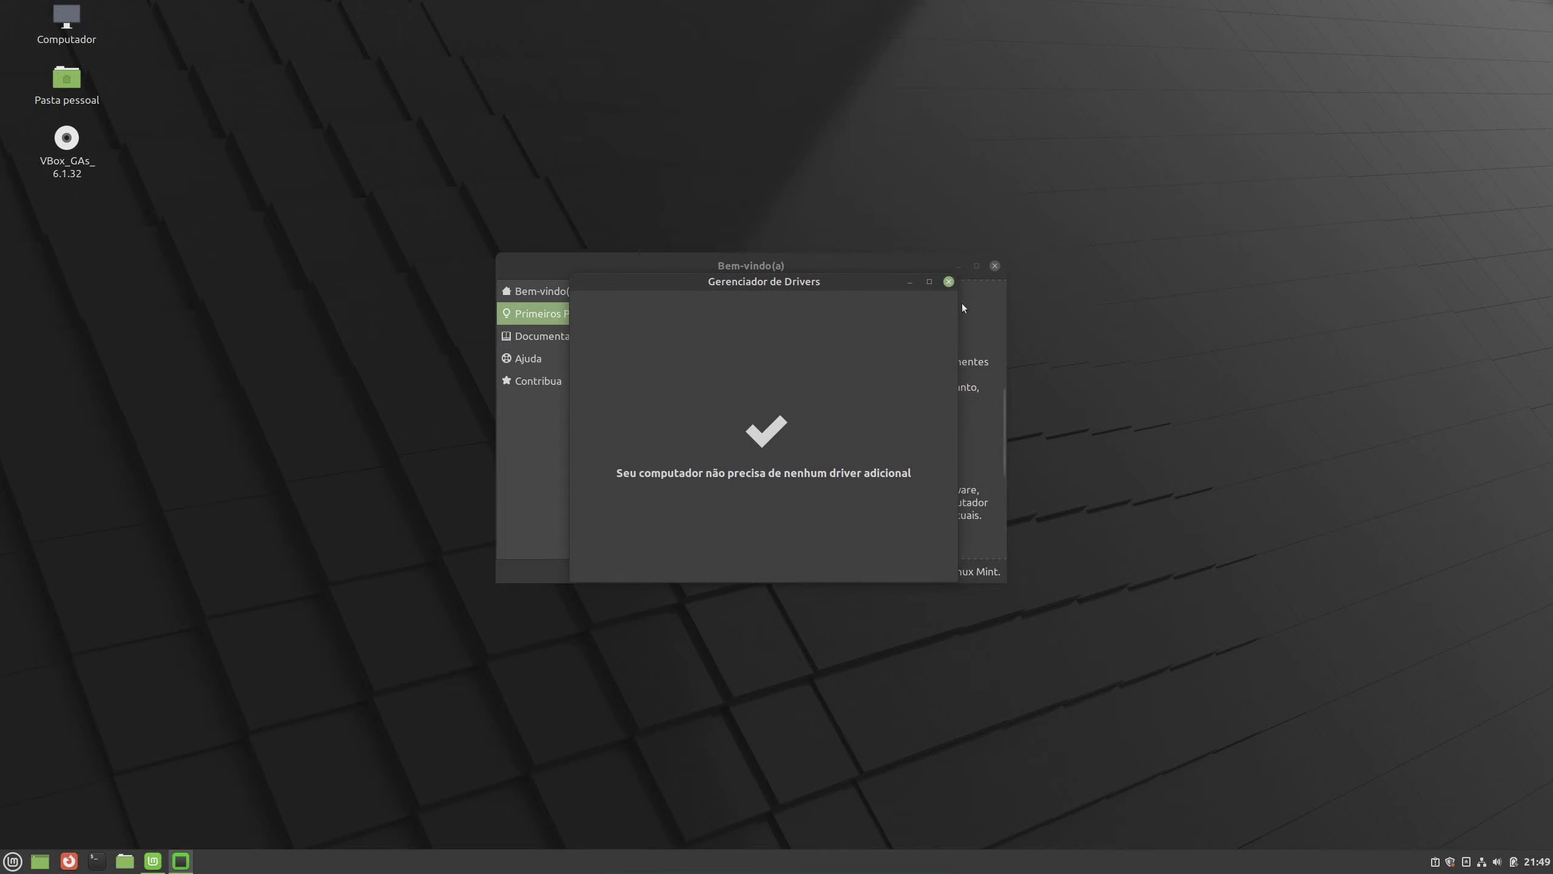
left_click(948, 283)
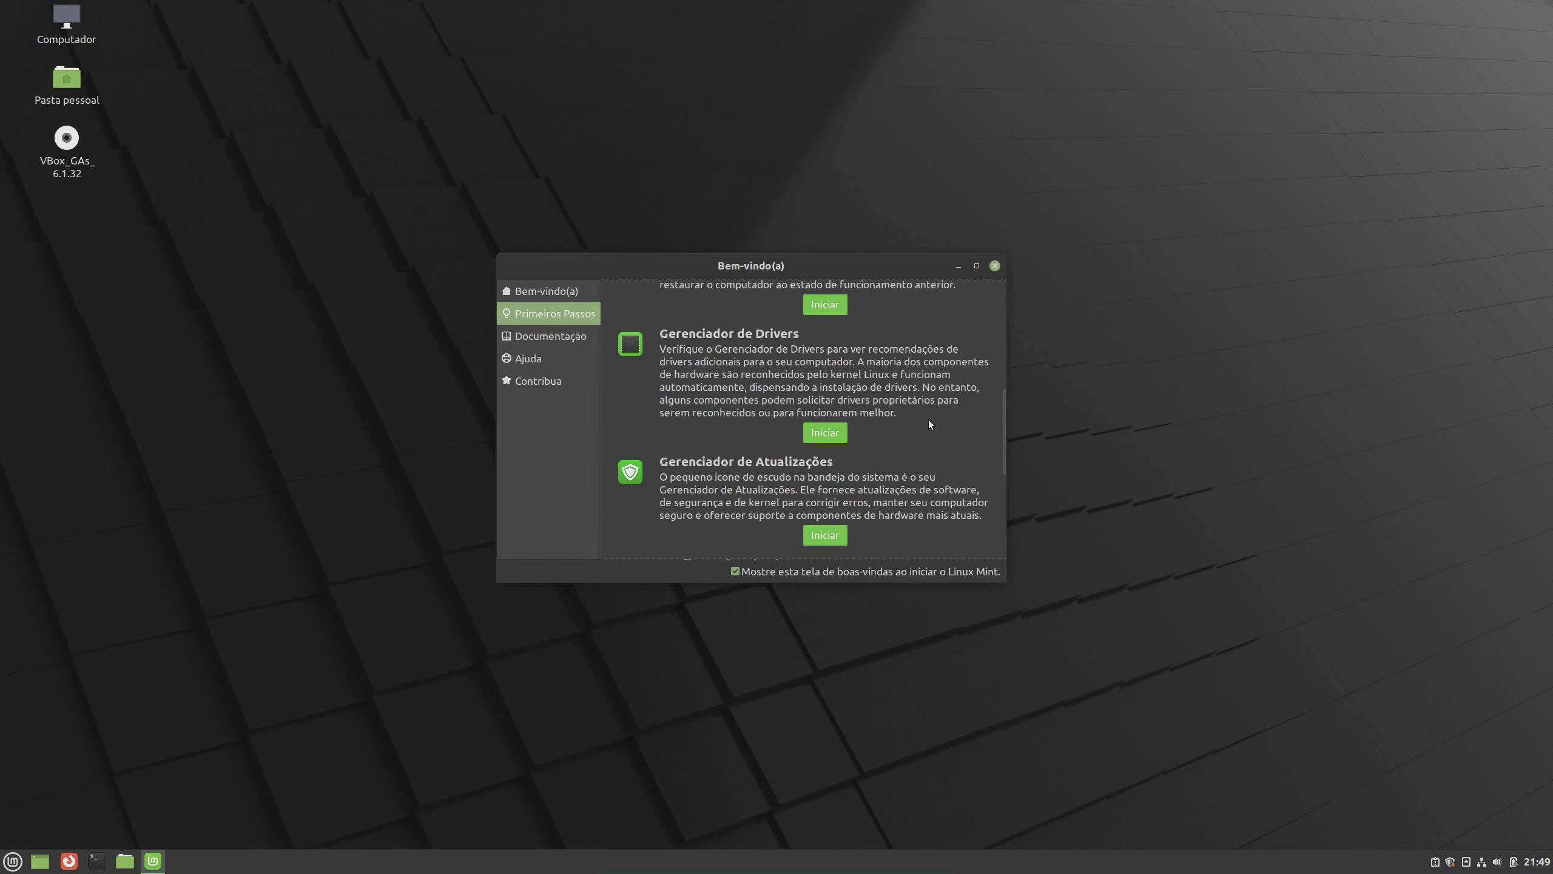
Scroll the Primeiros Passos list and start Gerenciador de Atualizações
scroll(929, 421, "down", 3)
scroll(933, 407, "down", 2)
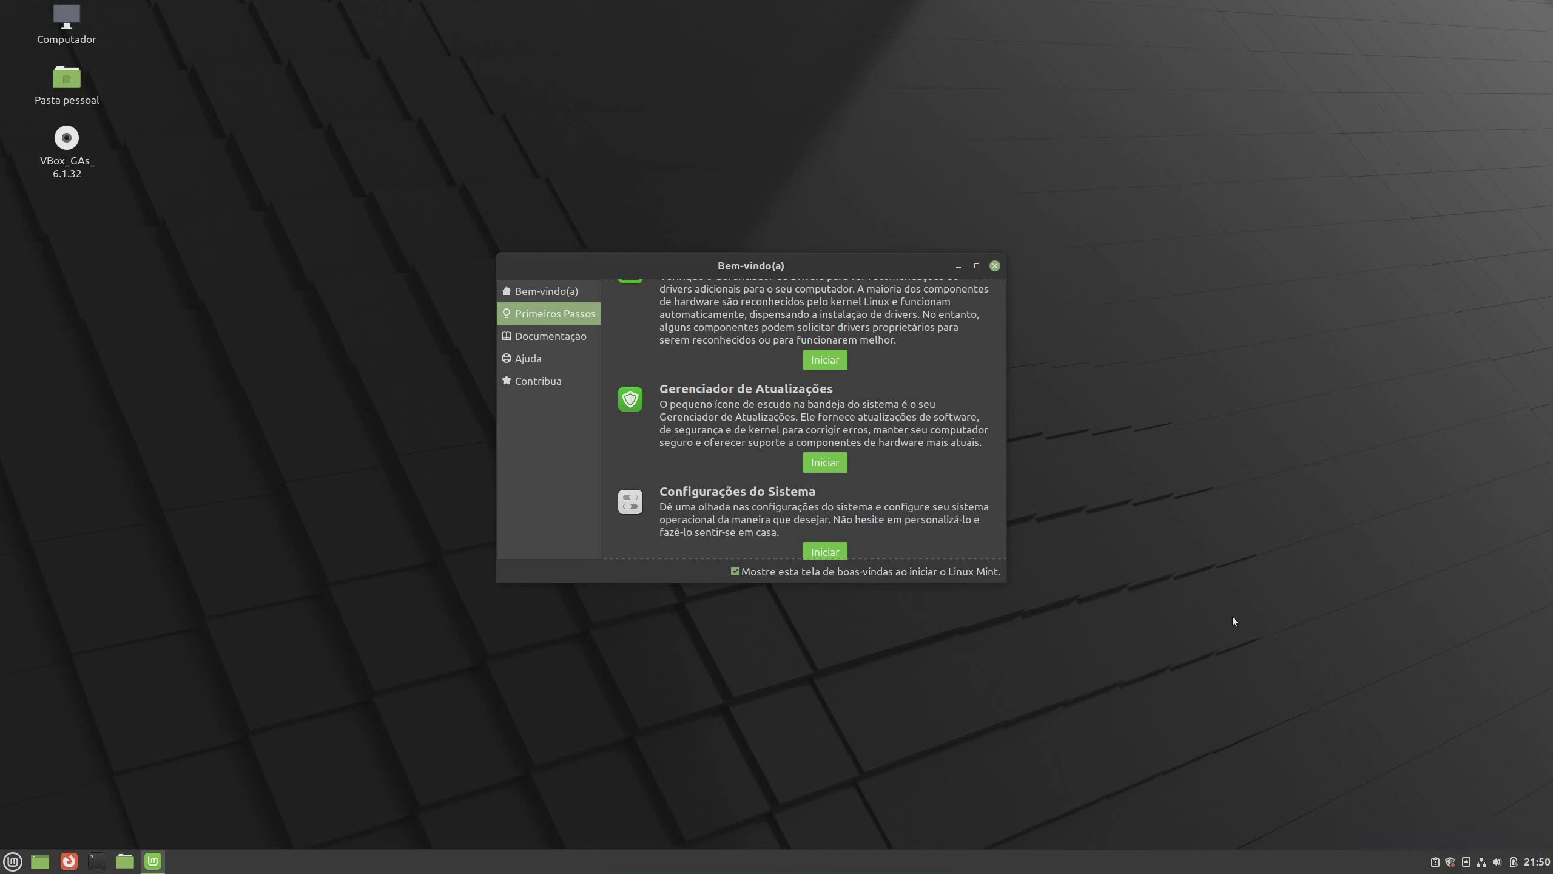
left_click(836, 465)
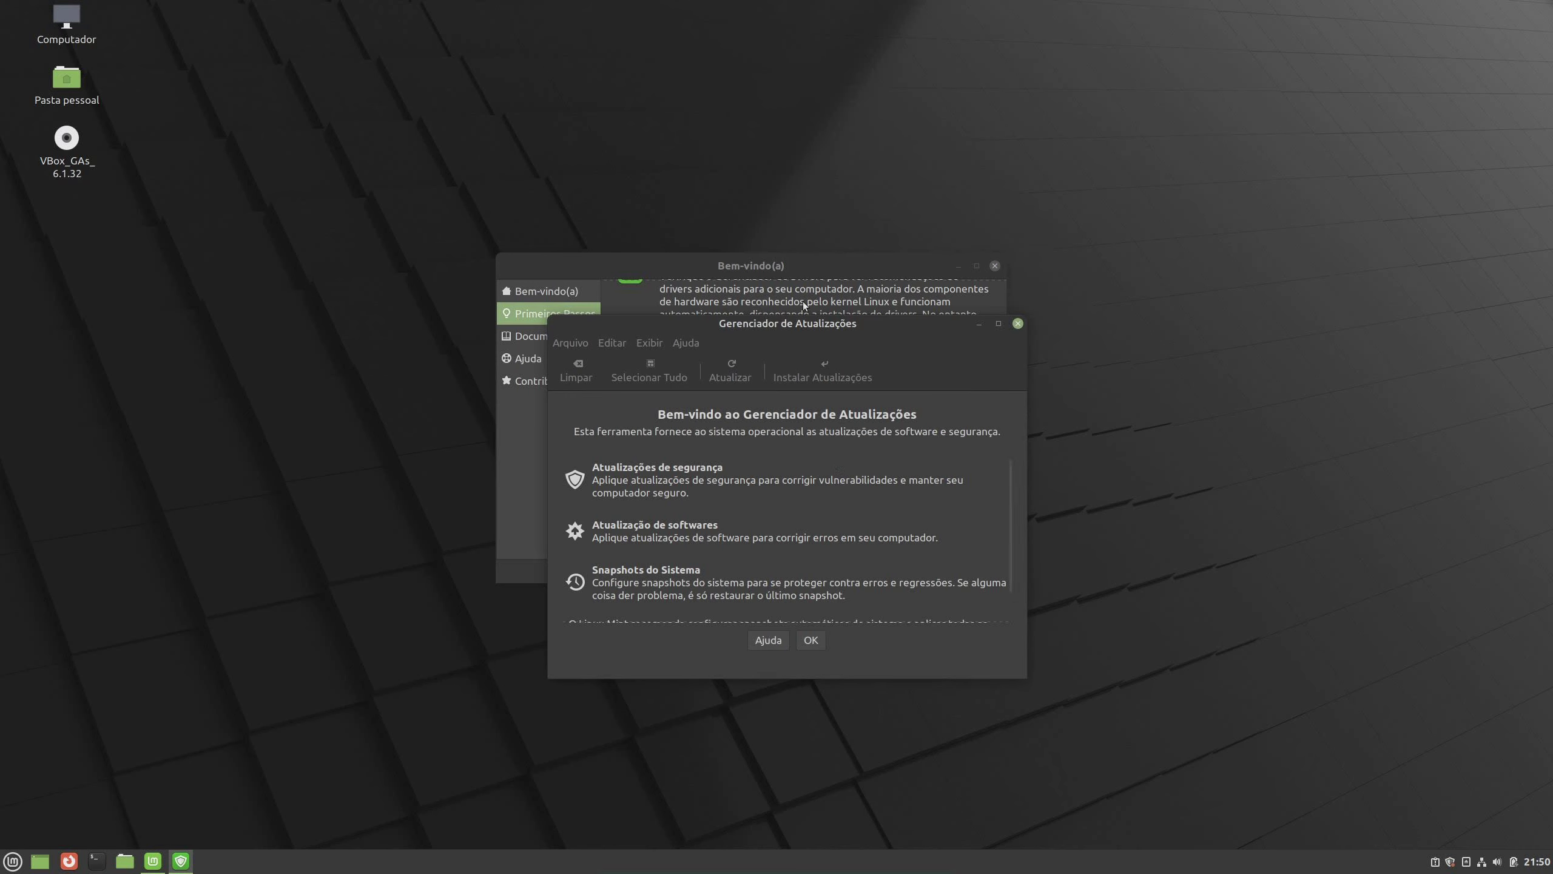
Enlarge Update Manager, dismiss its introduction, and accept switching to a faster regional repository
scroll(913, 526, "down", 1)
scroll(900, 531, "up", 1)
left_click_drag(1027, 678, 1060, 728)
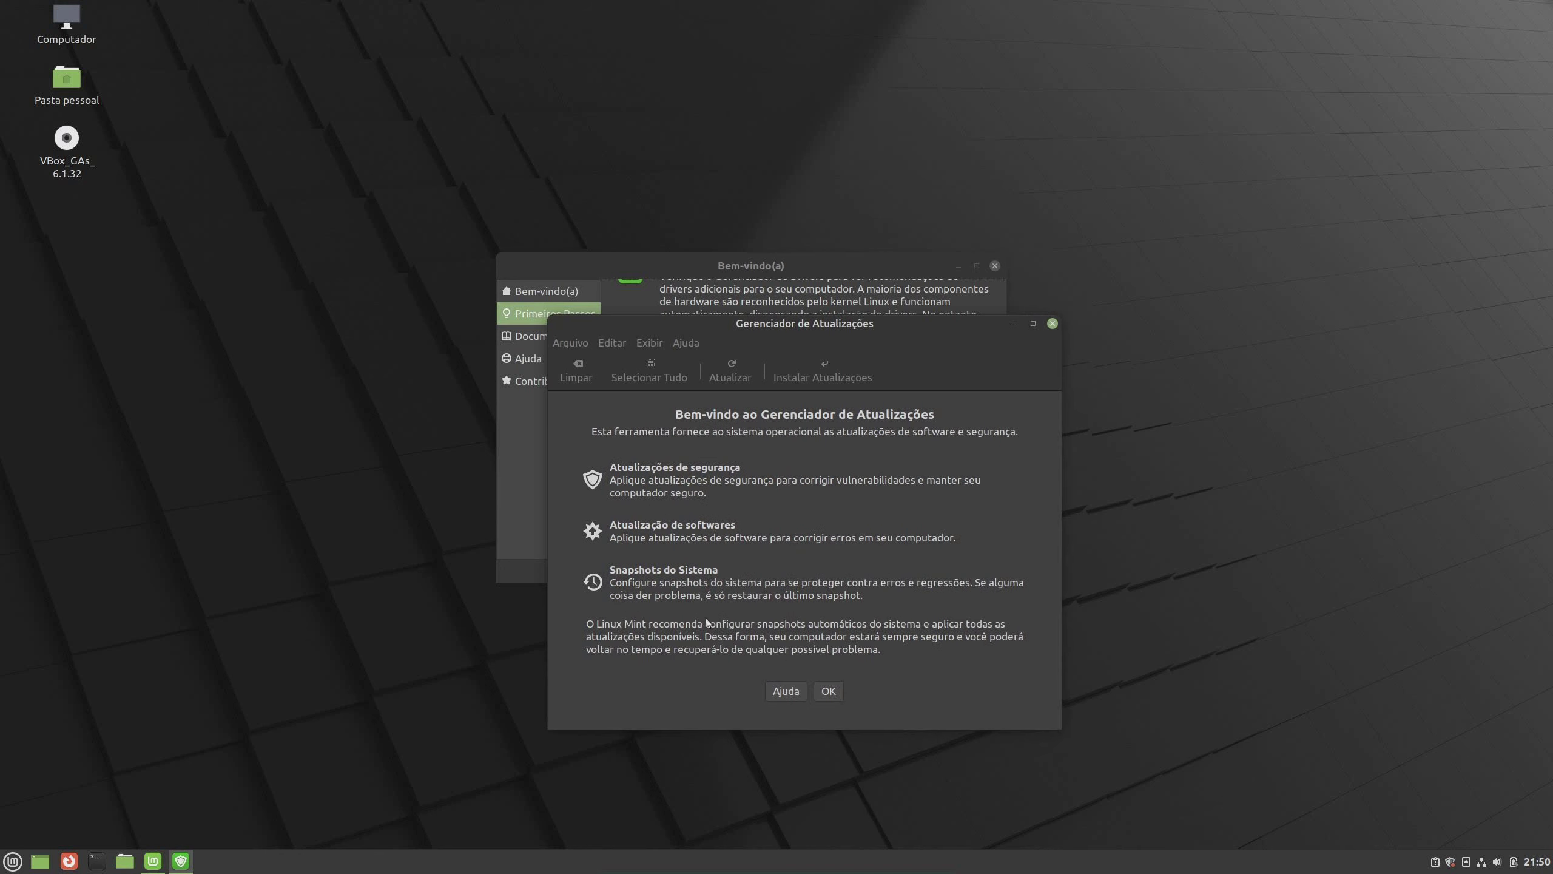
left_click(828, 691)
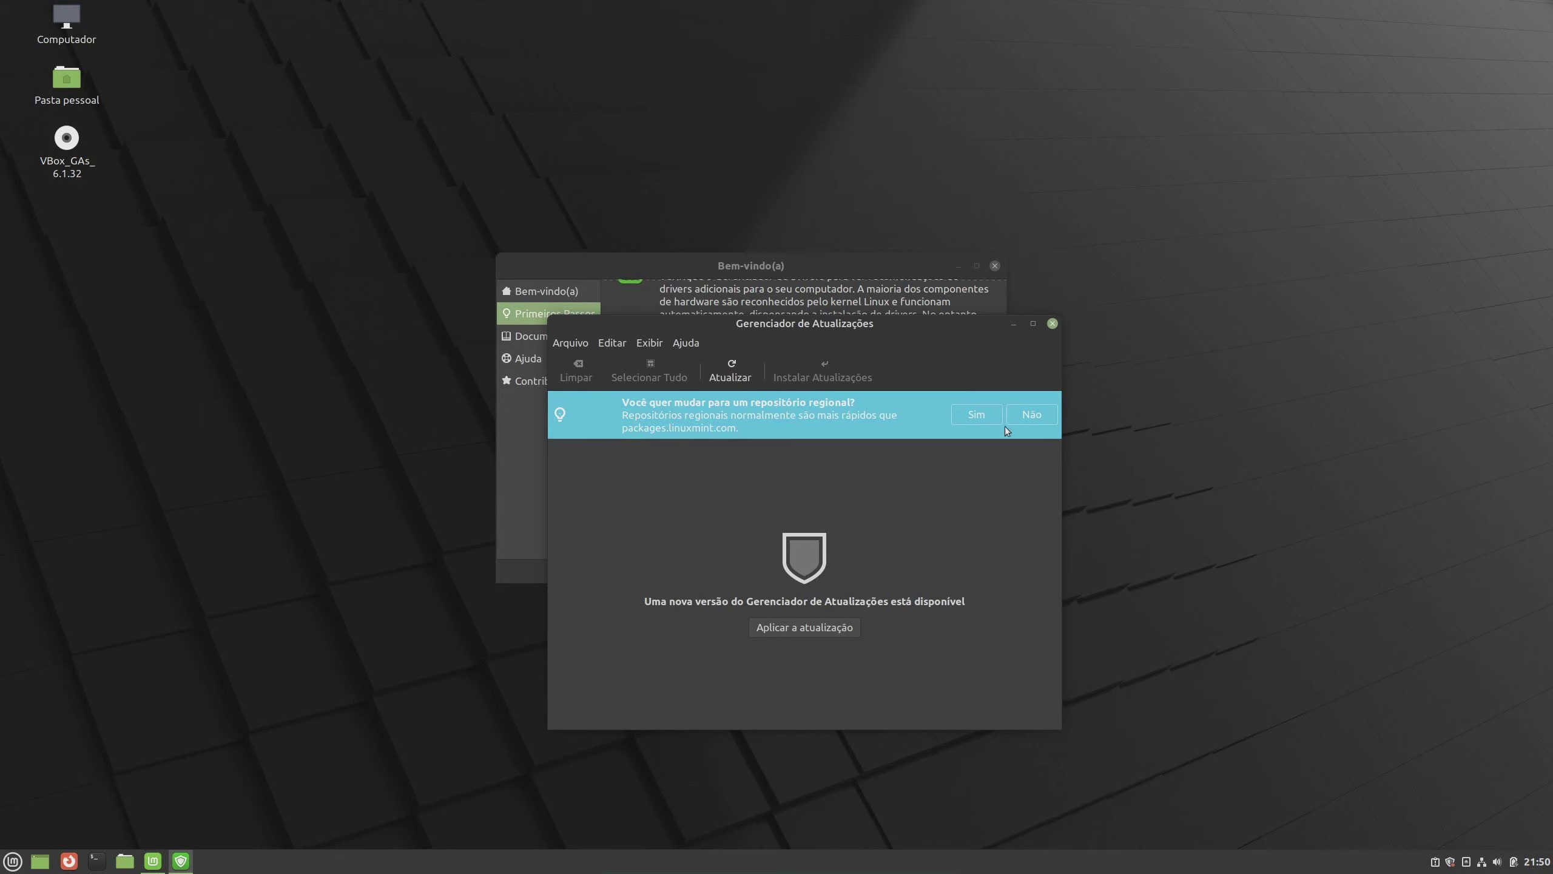
left_click(985, 421)
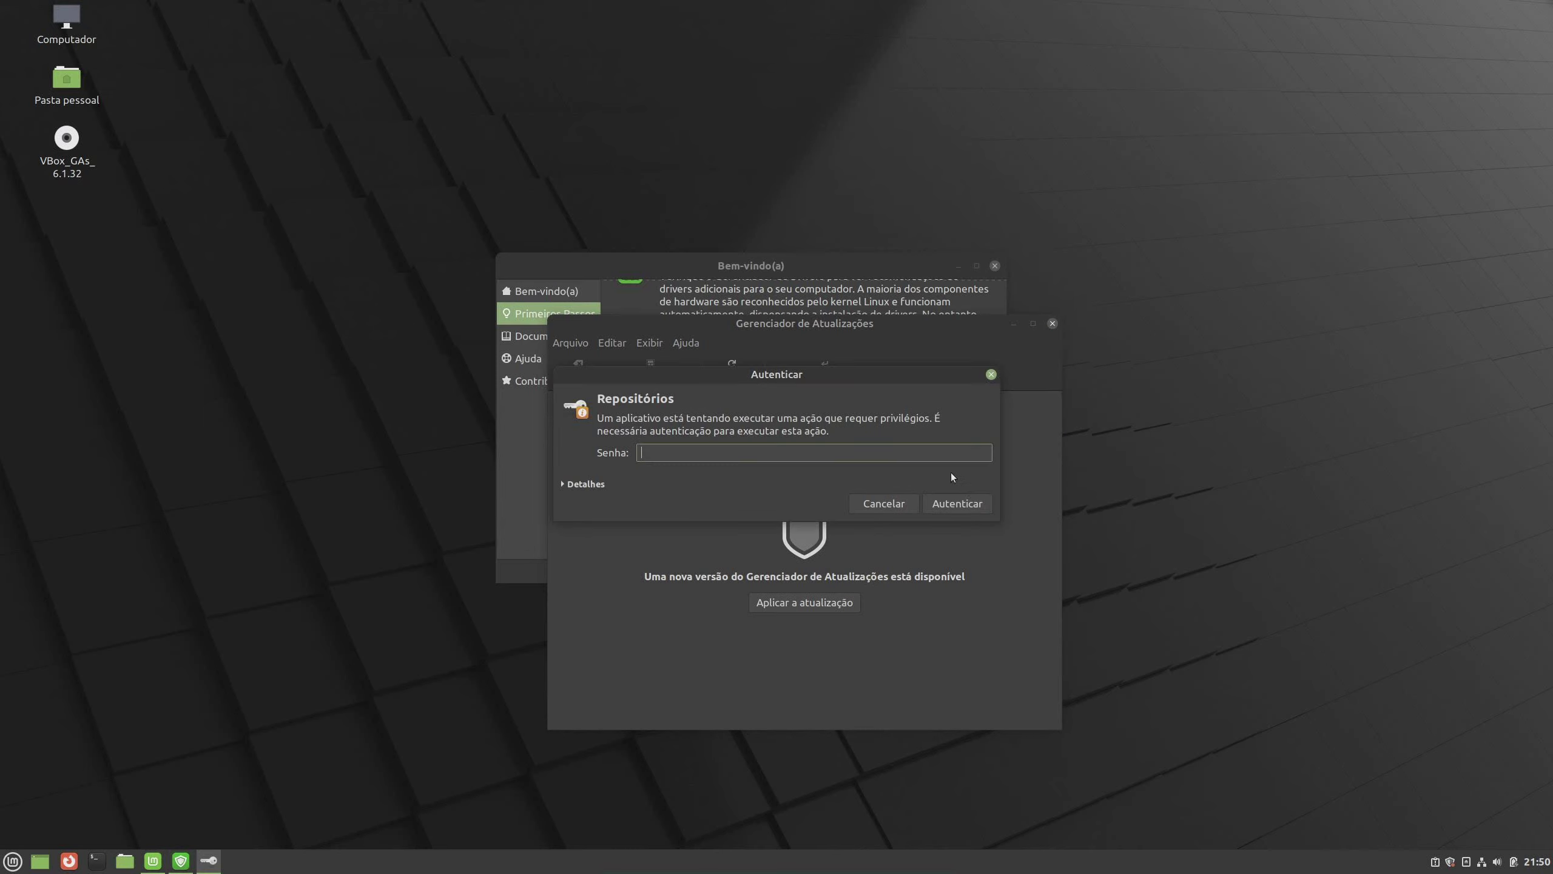
Authenticate and set the main repository mirror to the Federal University of Sao Carlos (mirror.ufscar.br)
type("•••••••••")
left_click(958, 501)
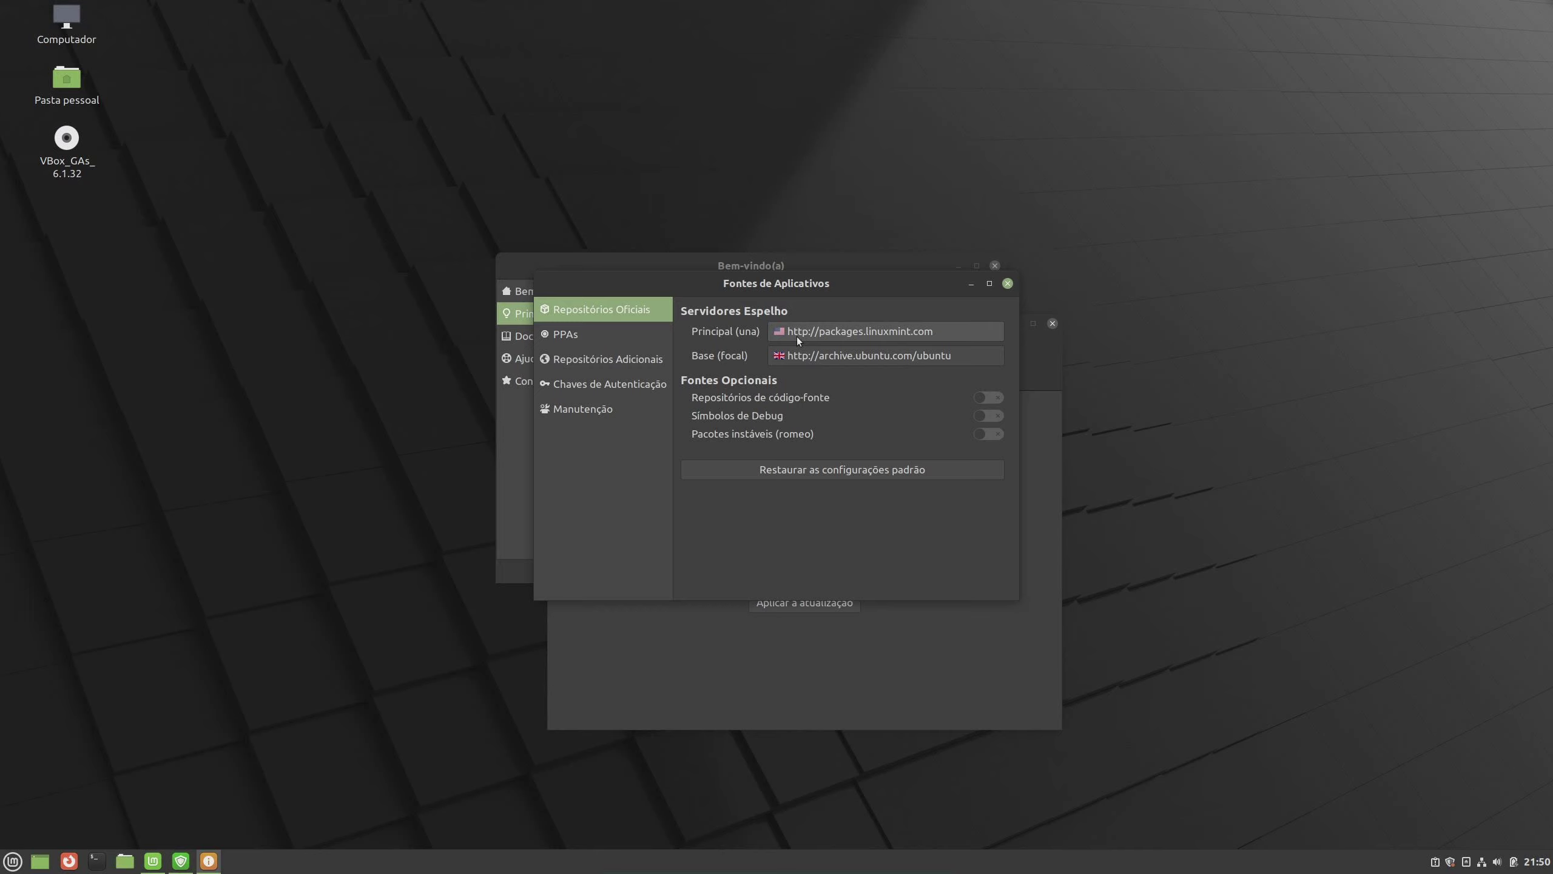
left_click(947, 331)
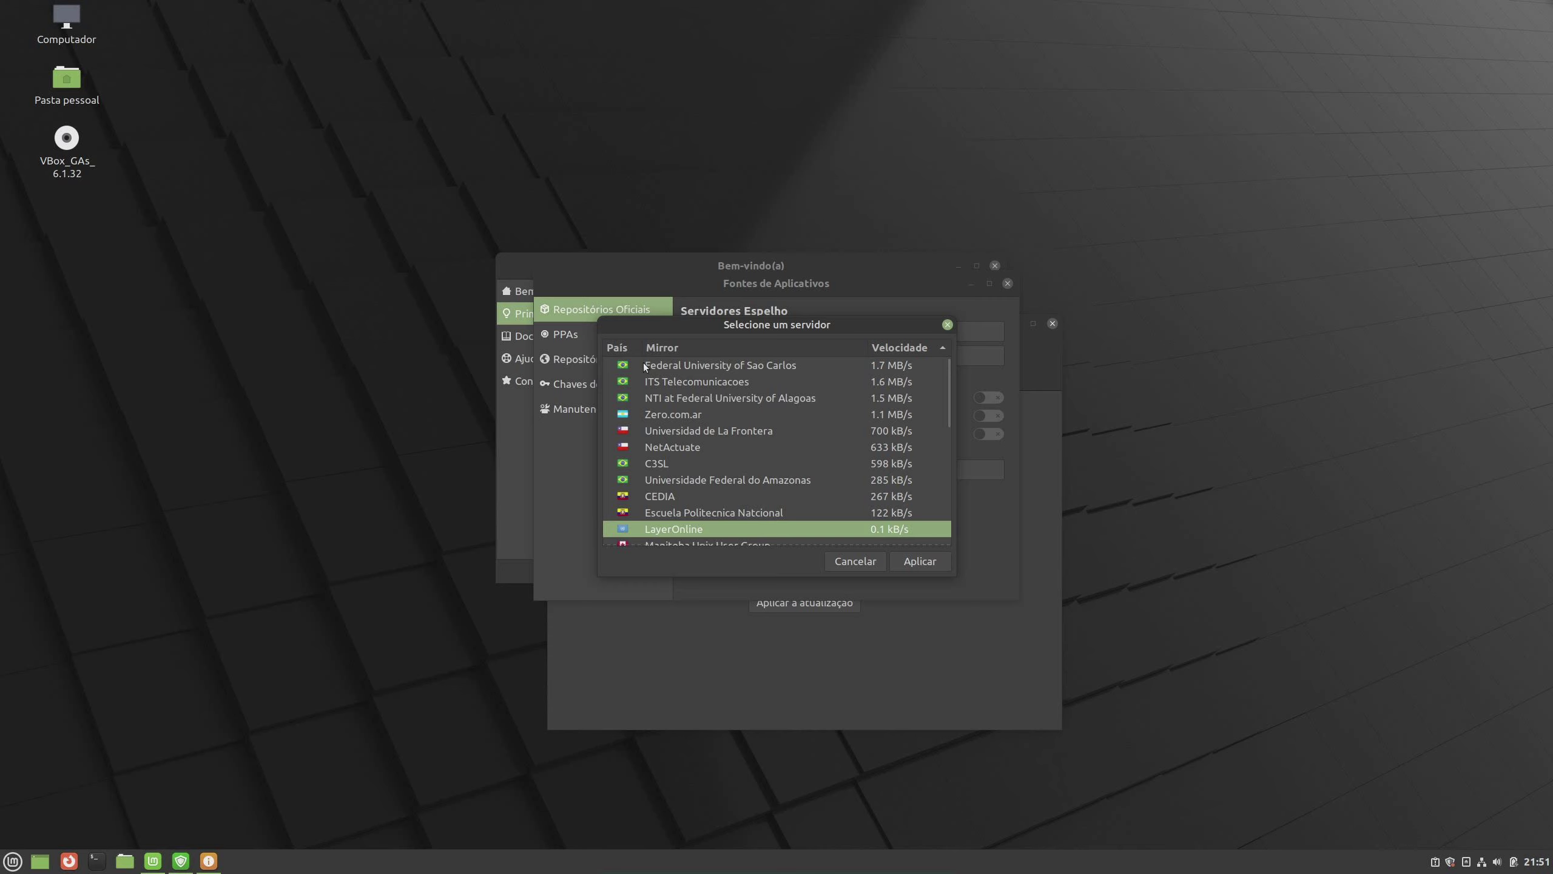
left_click(742, 369)
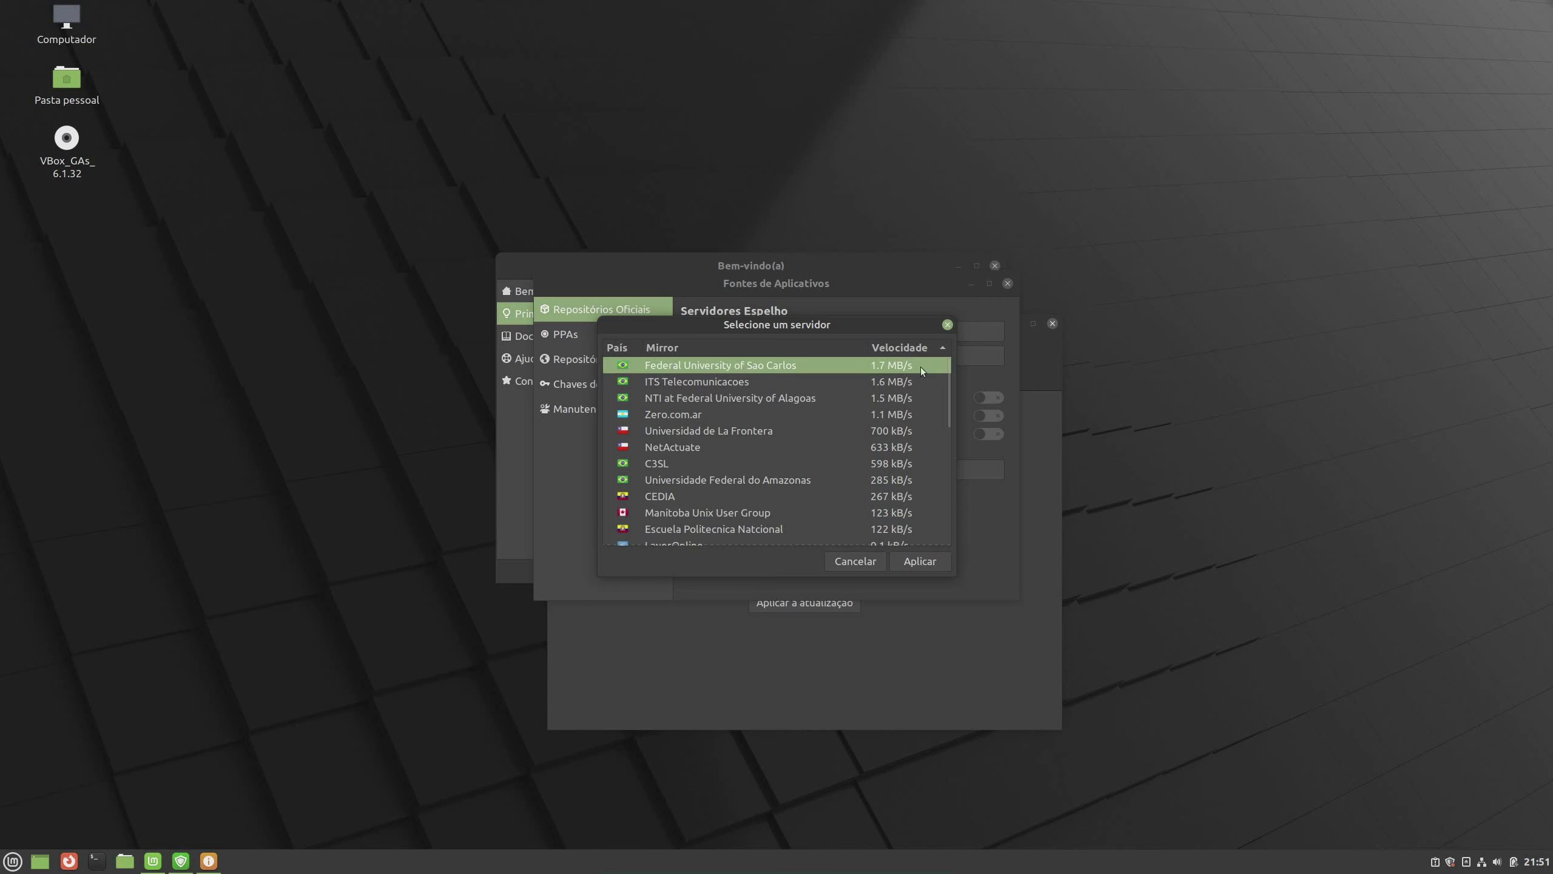
left_click(919, 562)
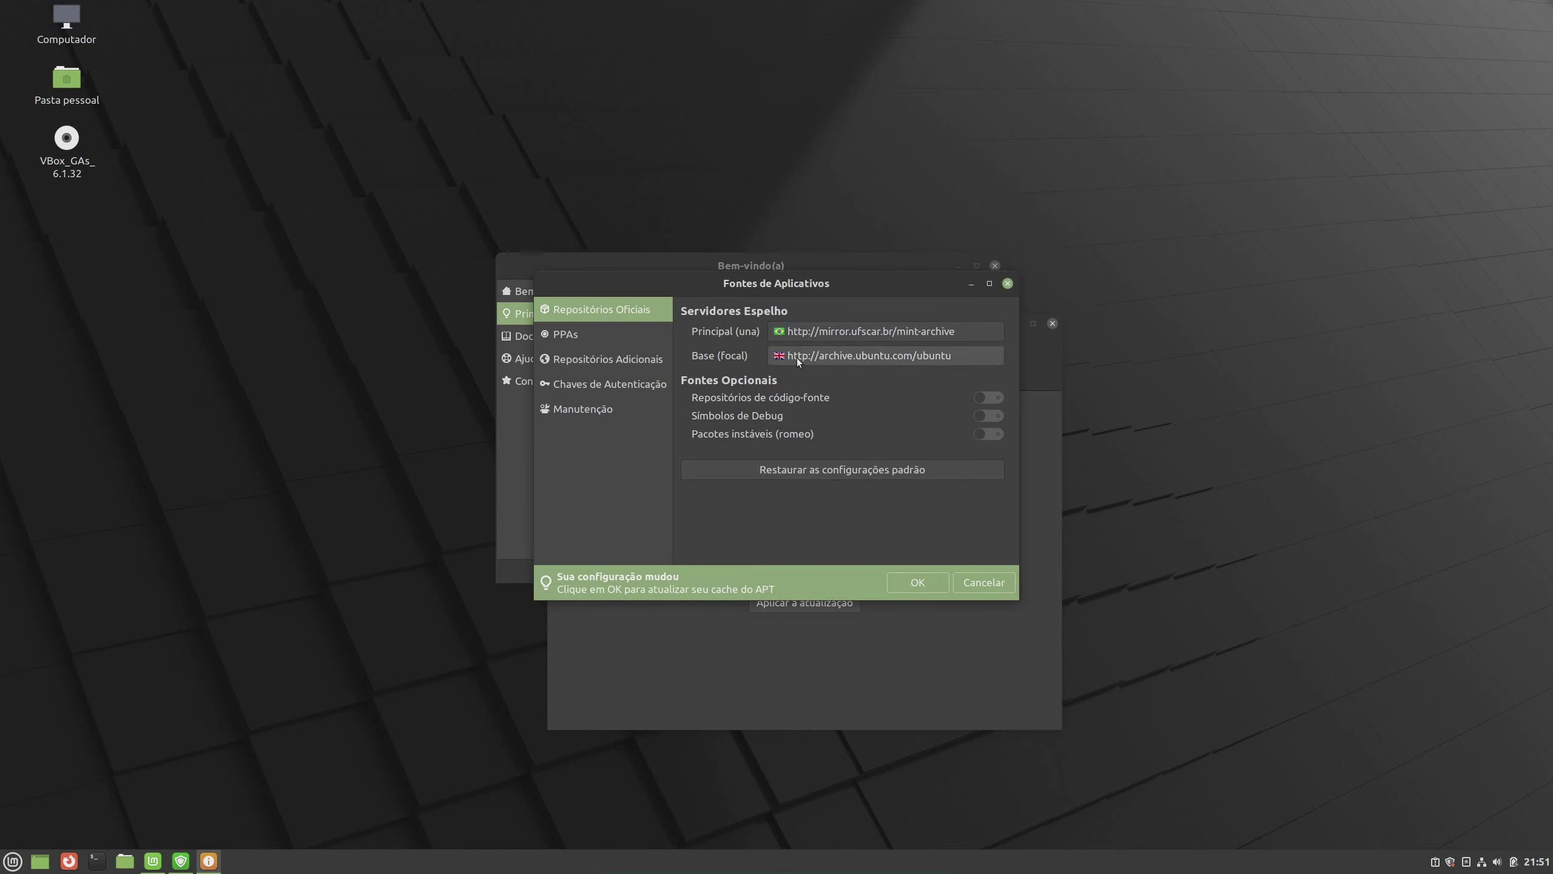
Set the base repository to ubuntu.itsbrasil.net, refresh the package cache, and close Software Sources
left_click(817, 358)
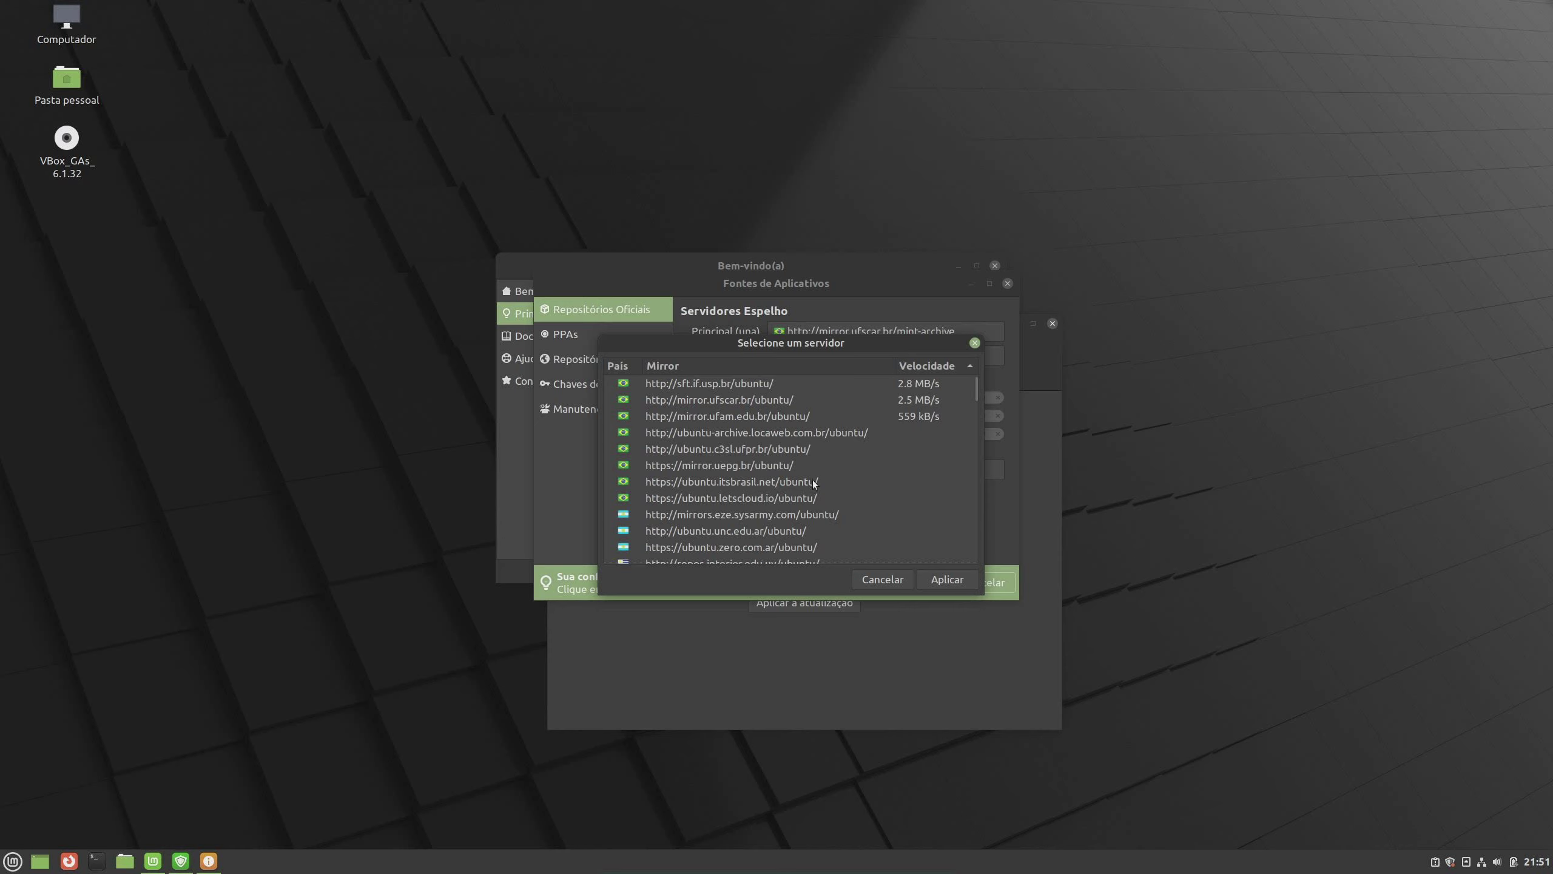
left_click(834, 385)
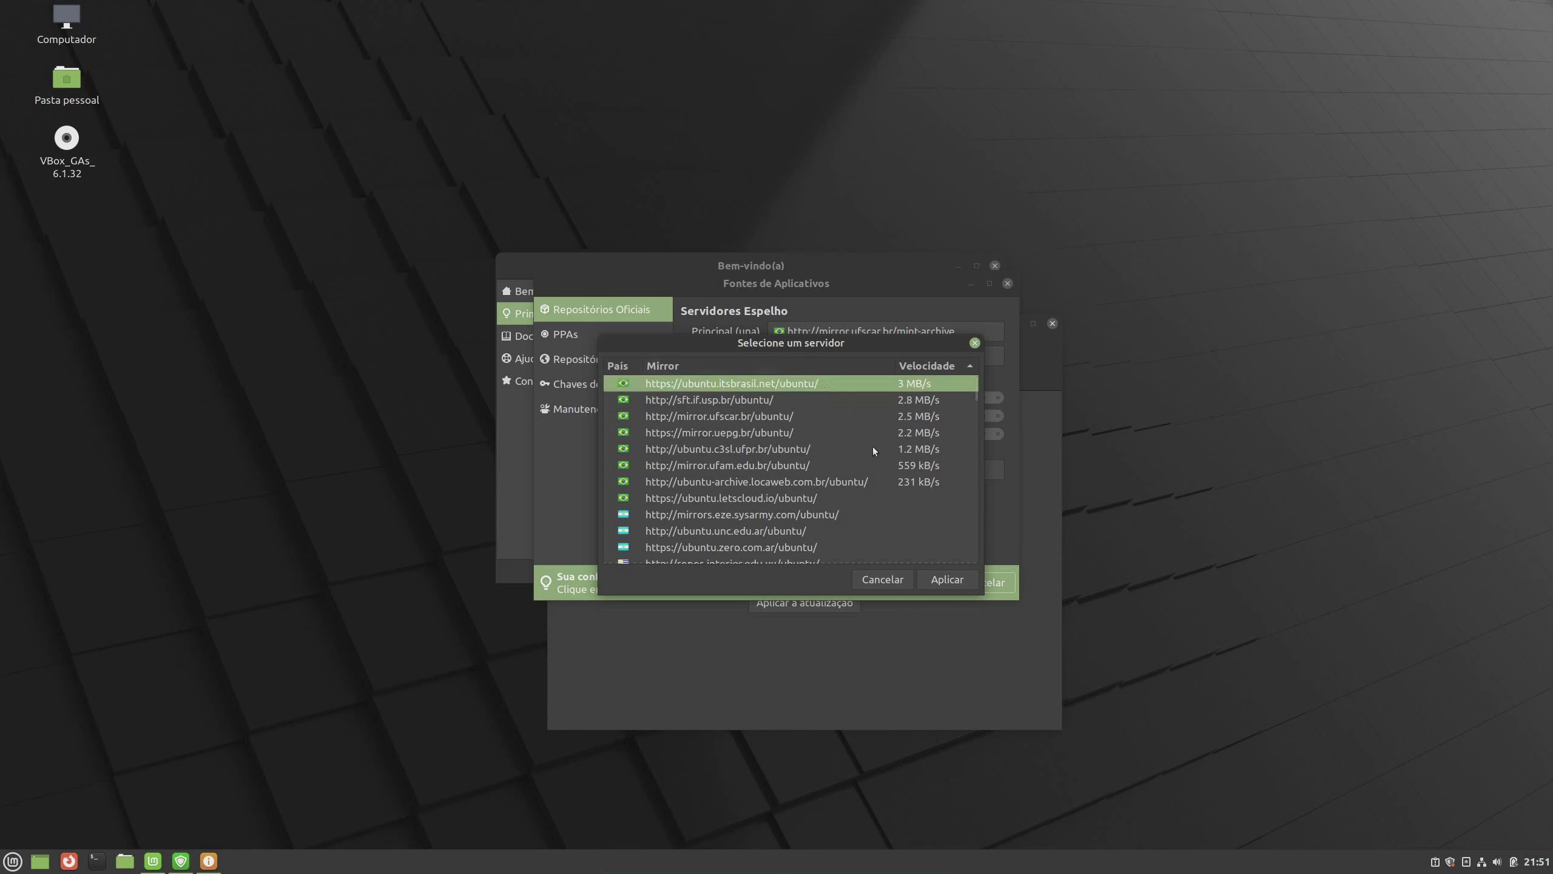
left_click(954, 579)
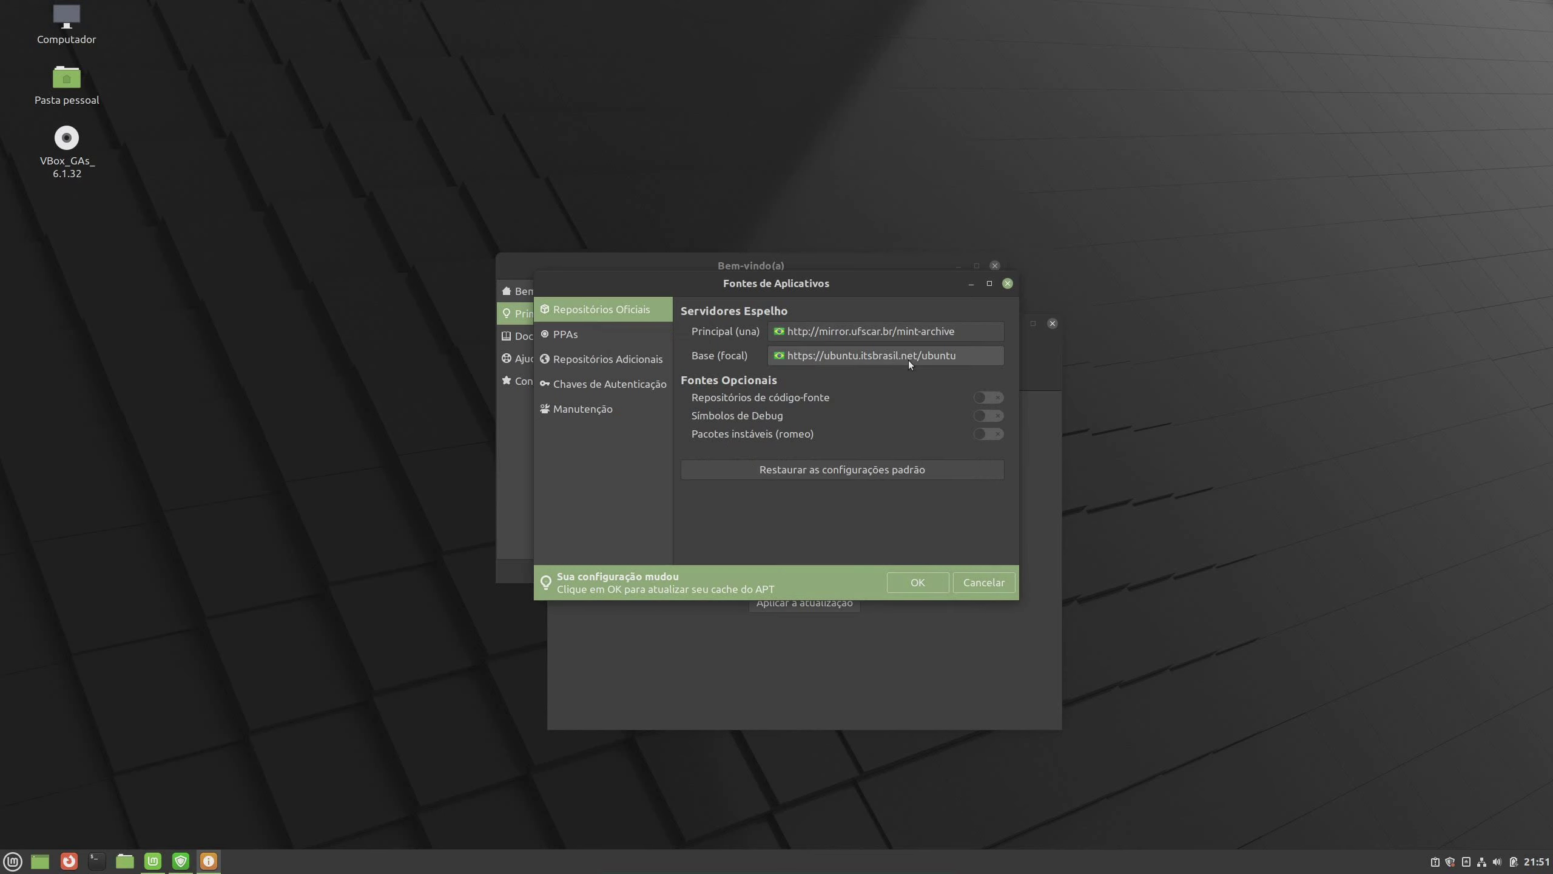
left_click(916, 582)
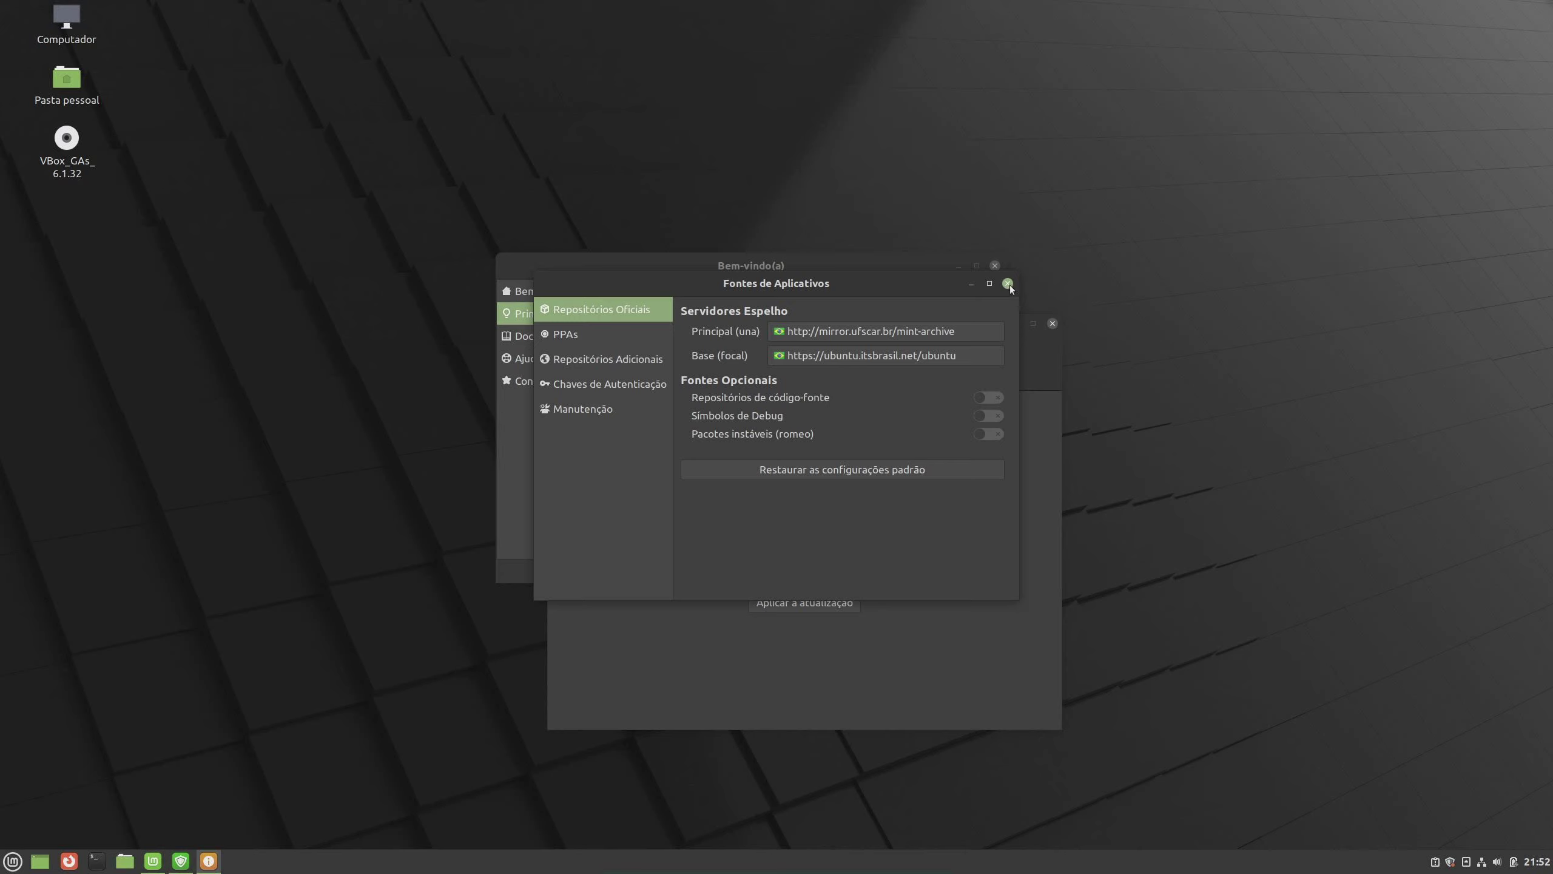
left_click(1008, 284)
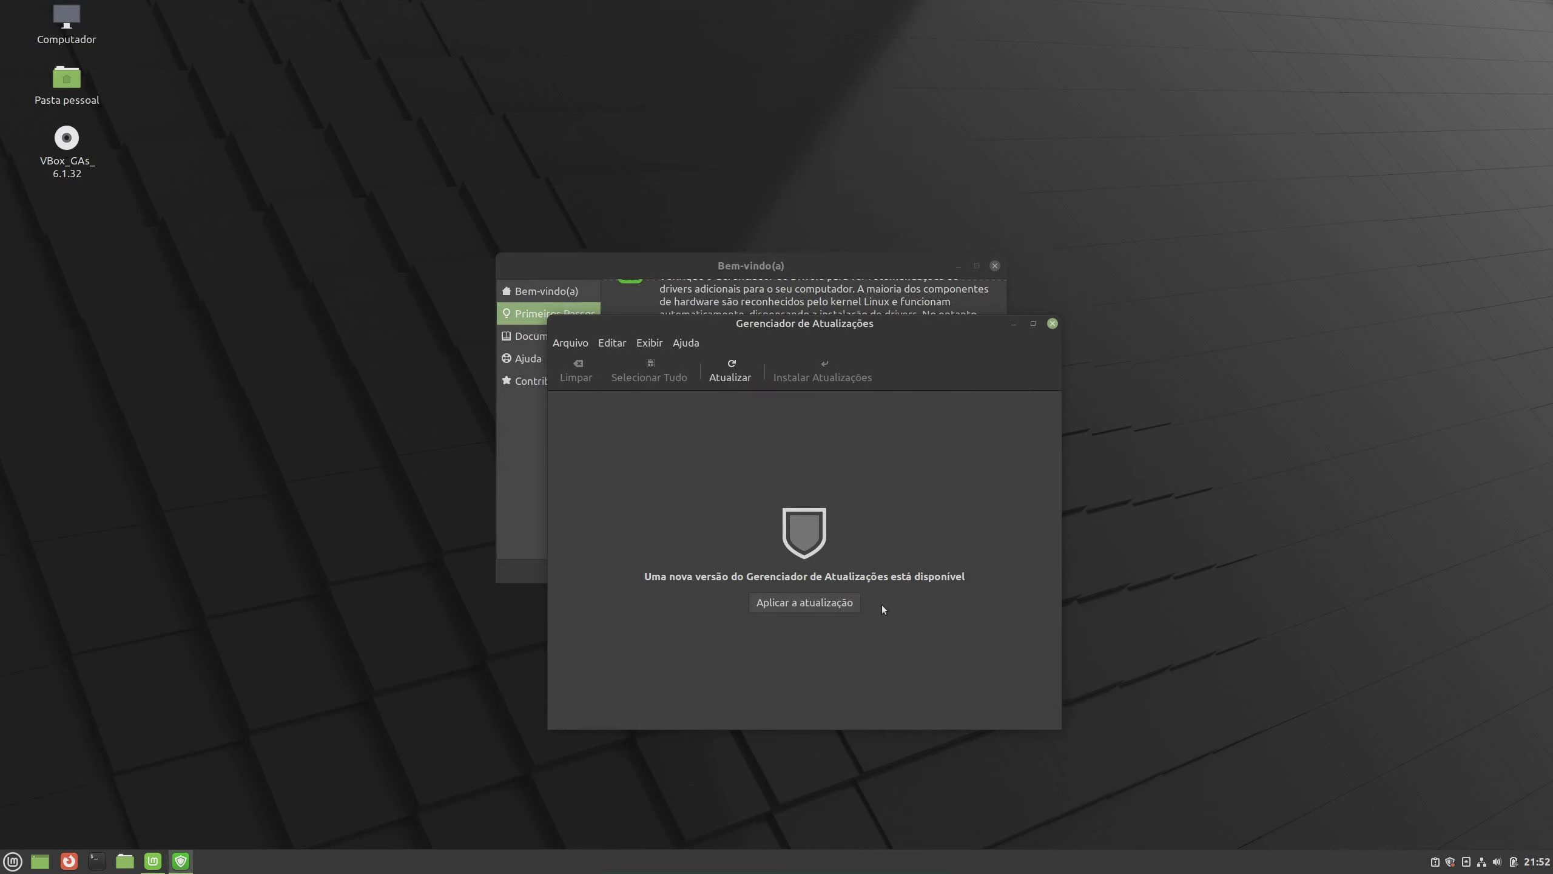
Upgrade Update Manager to its new version, authorising with the account password
left_click(816, 603)
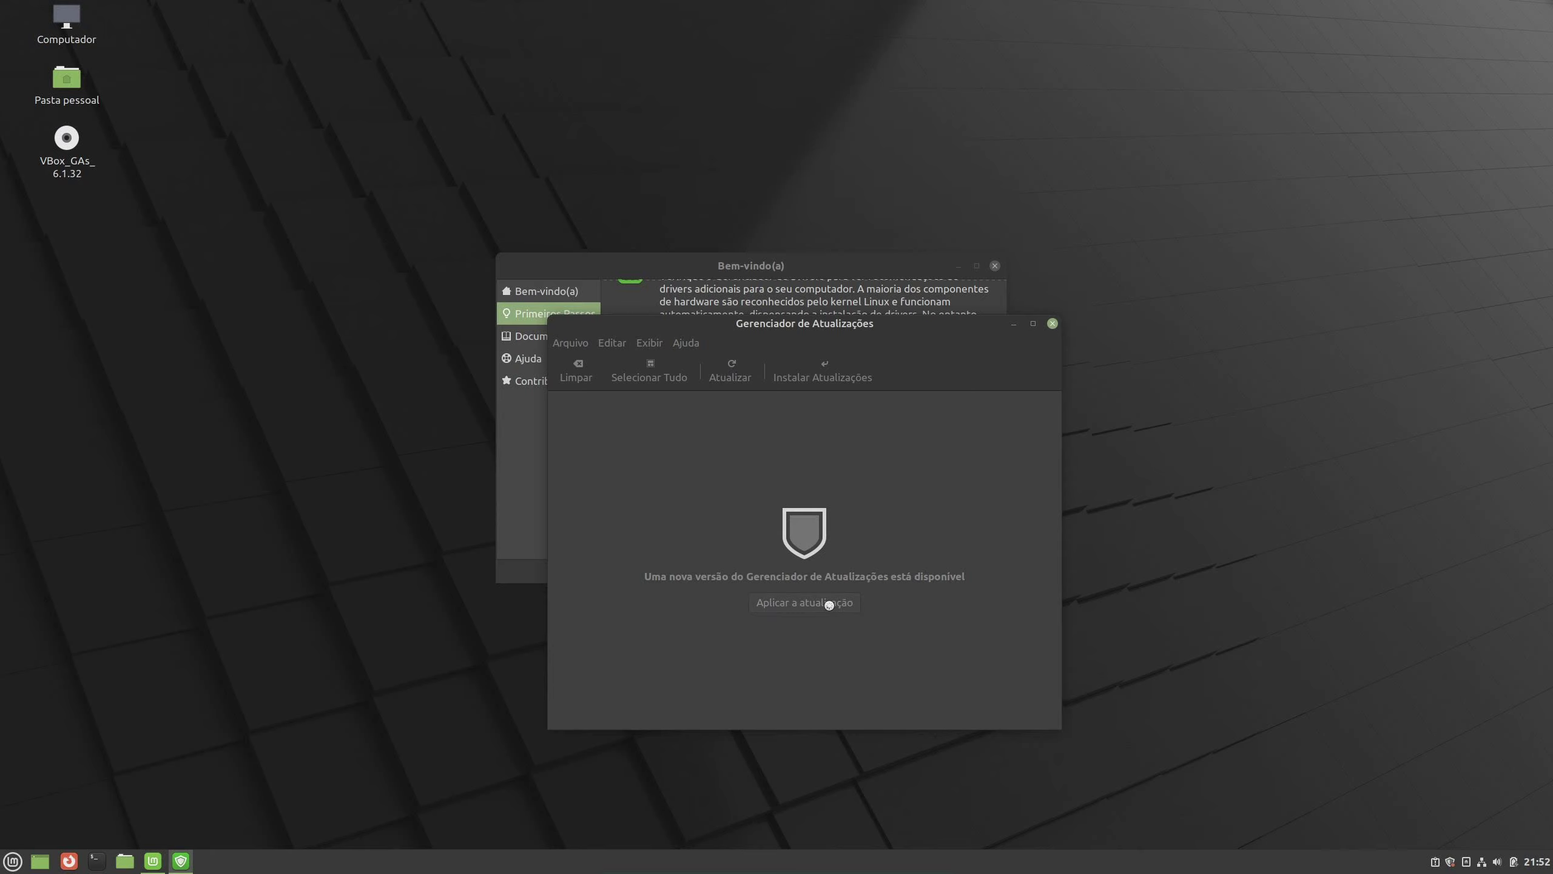
type("•••••••")
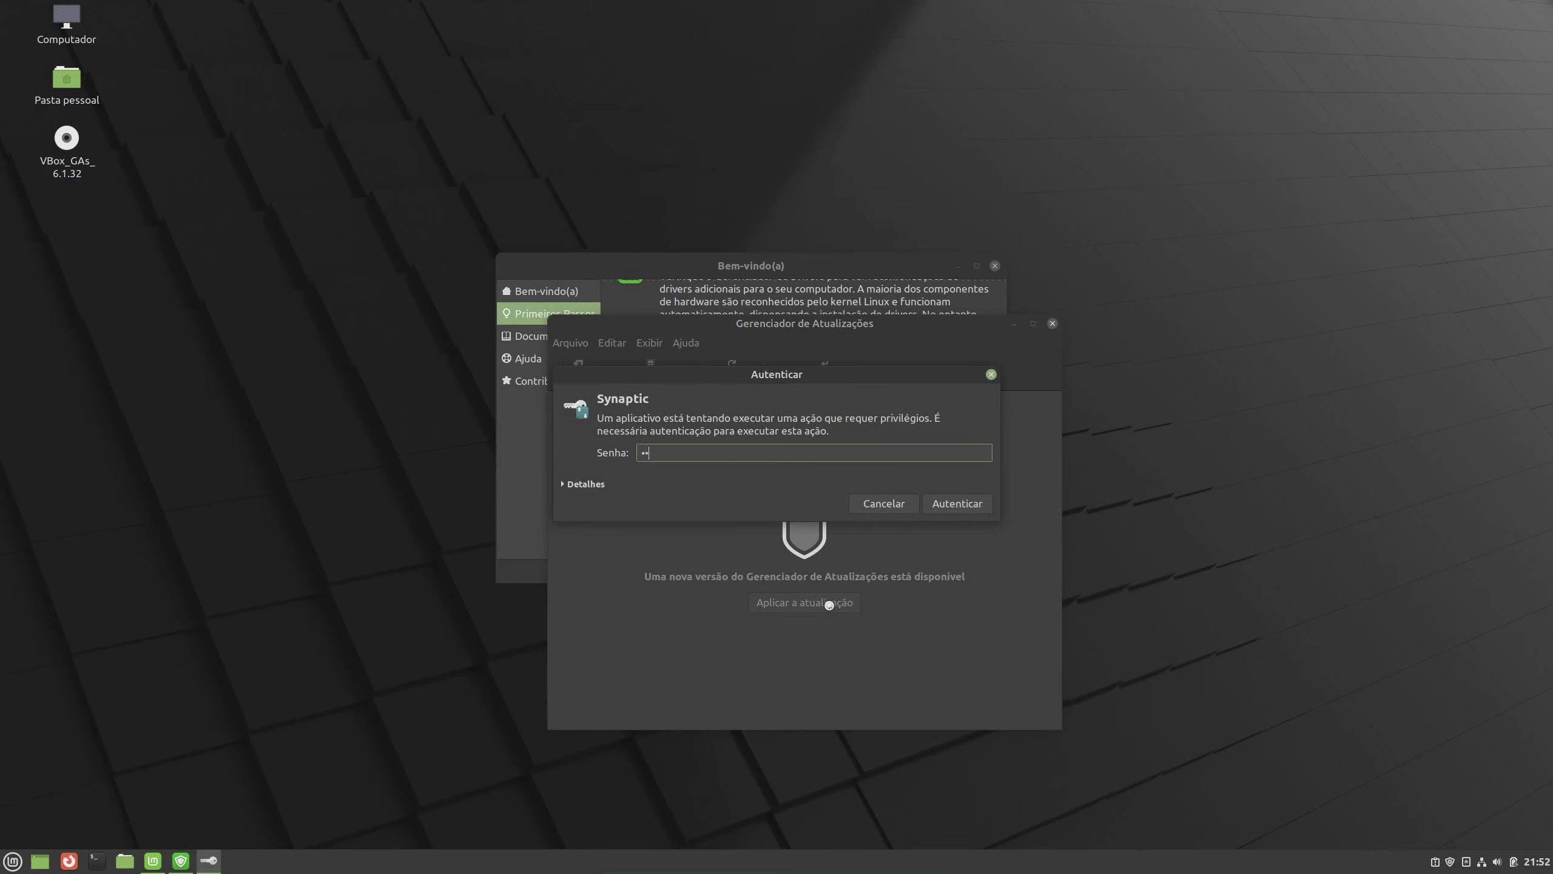
type("••")
left_click(978, 504)
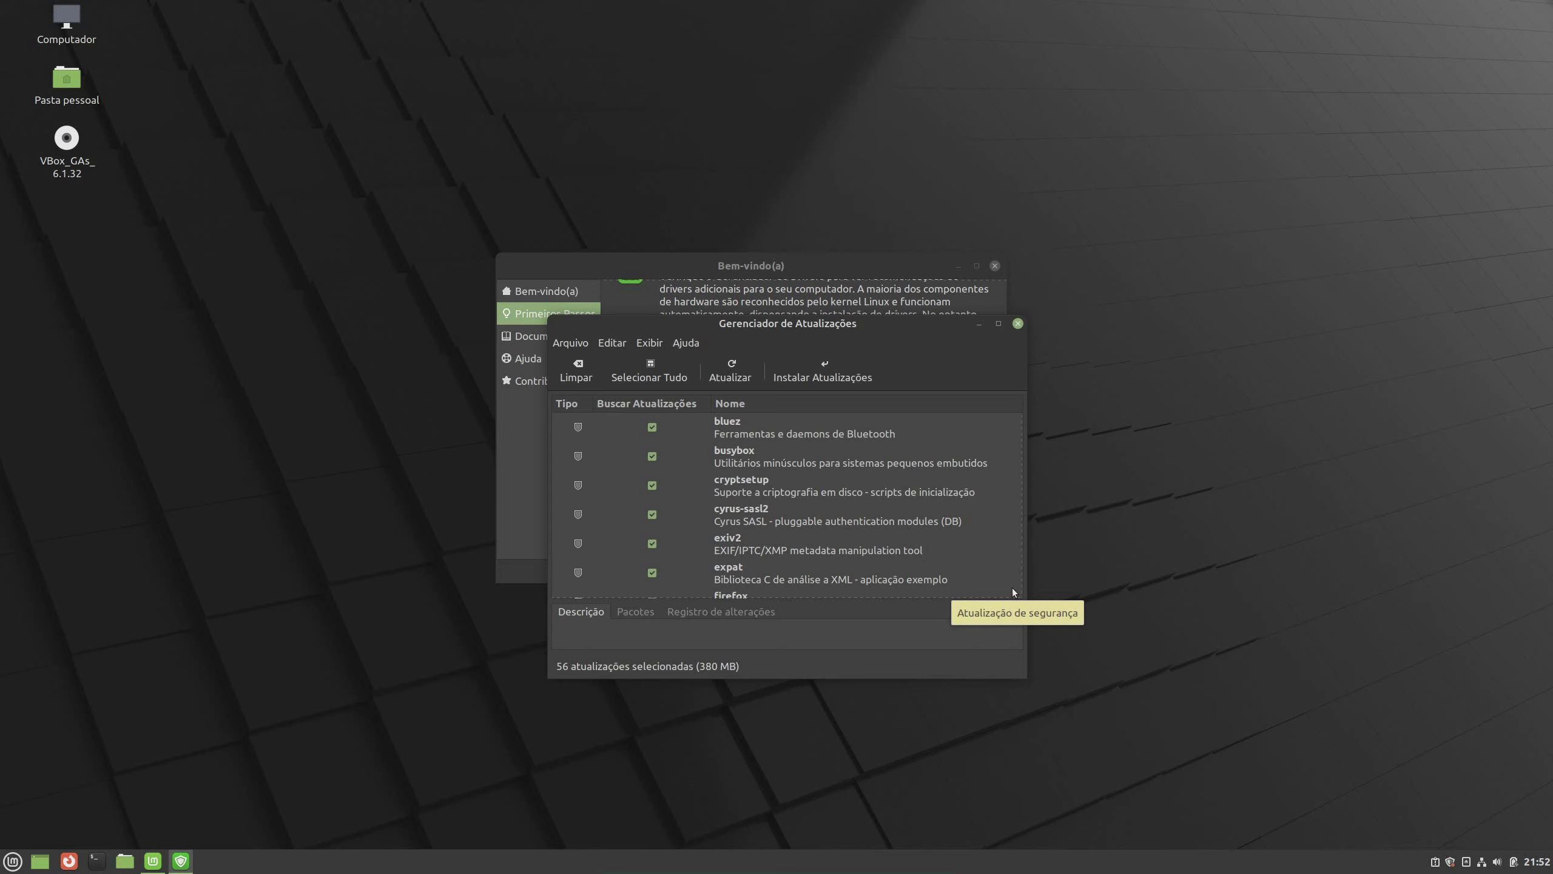
Install all 56 selected updates, accepting the additional linux 5.4.0-104 kernel packages
scroll(1040, 470, "down", 6)
scroll(1177, 453, "down", 6)
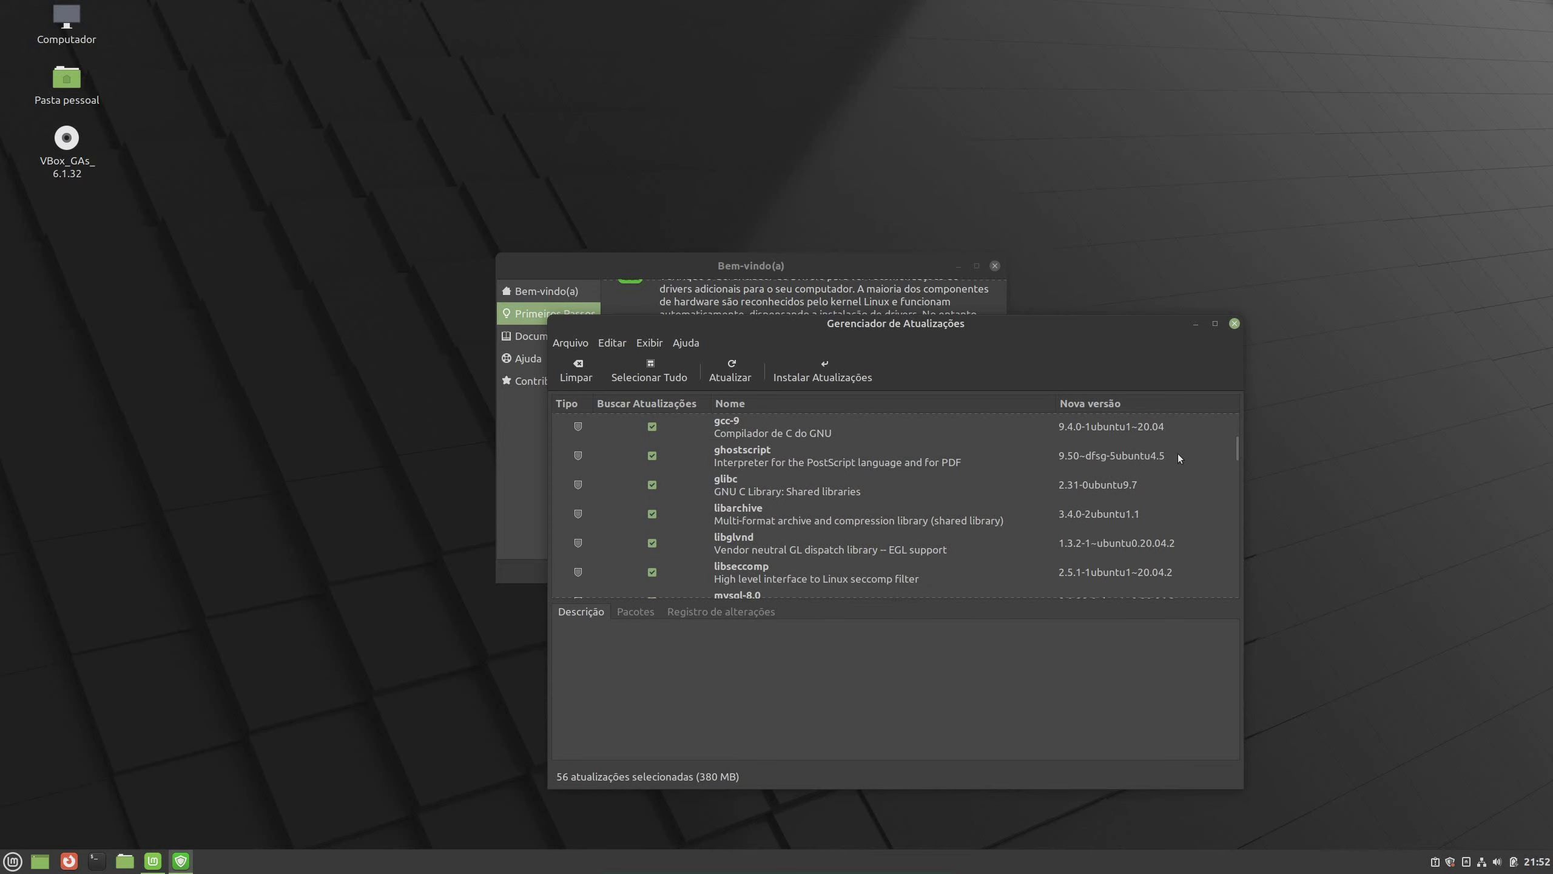
scroll(1235, 465, "up", 7)
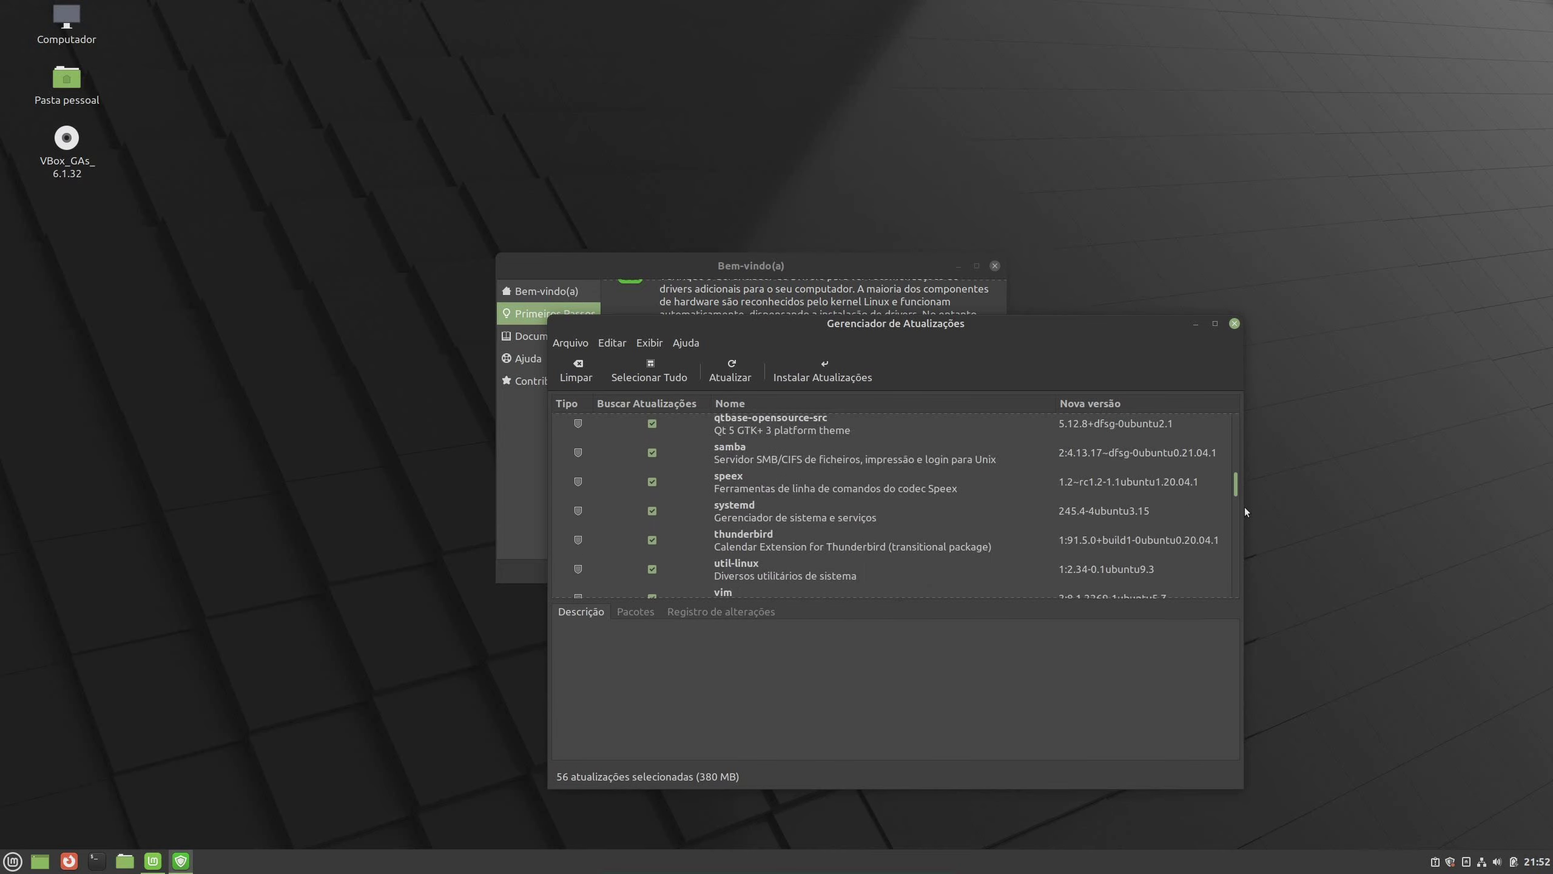
scroll(1227, 429, "up", 5)
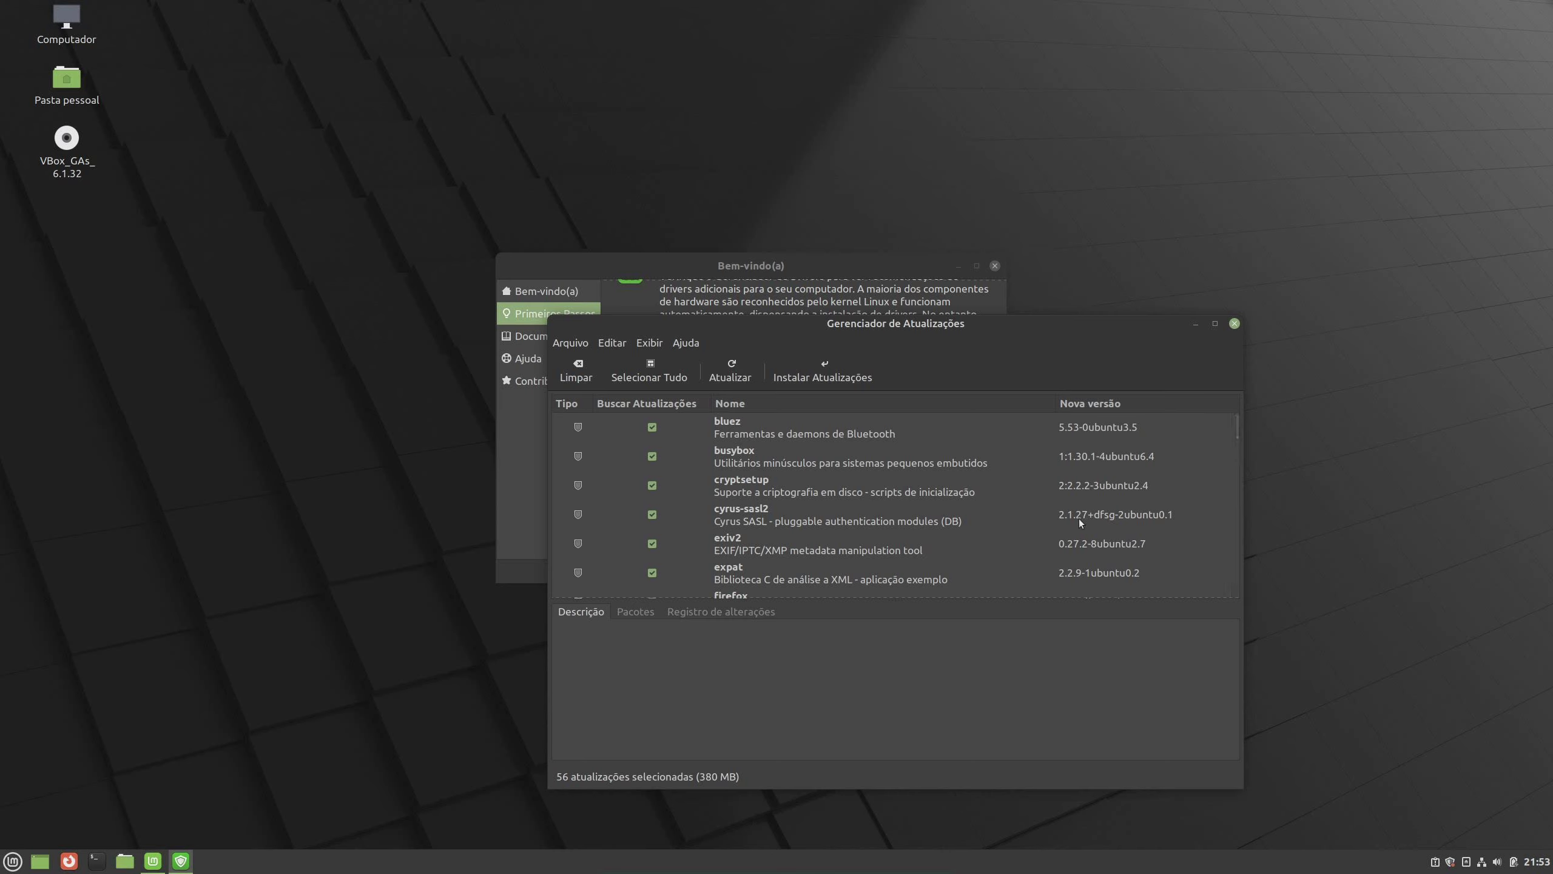
left_click(840, 381)
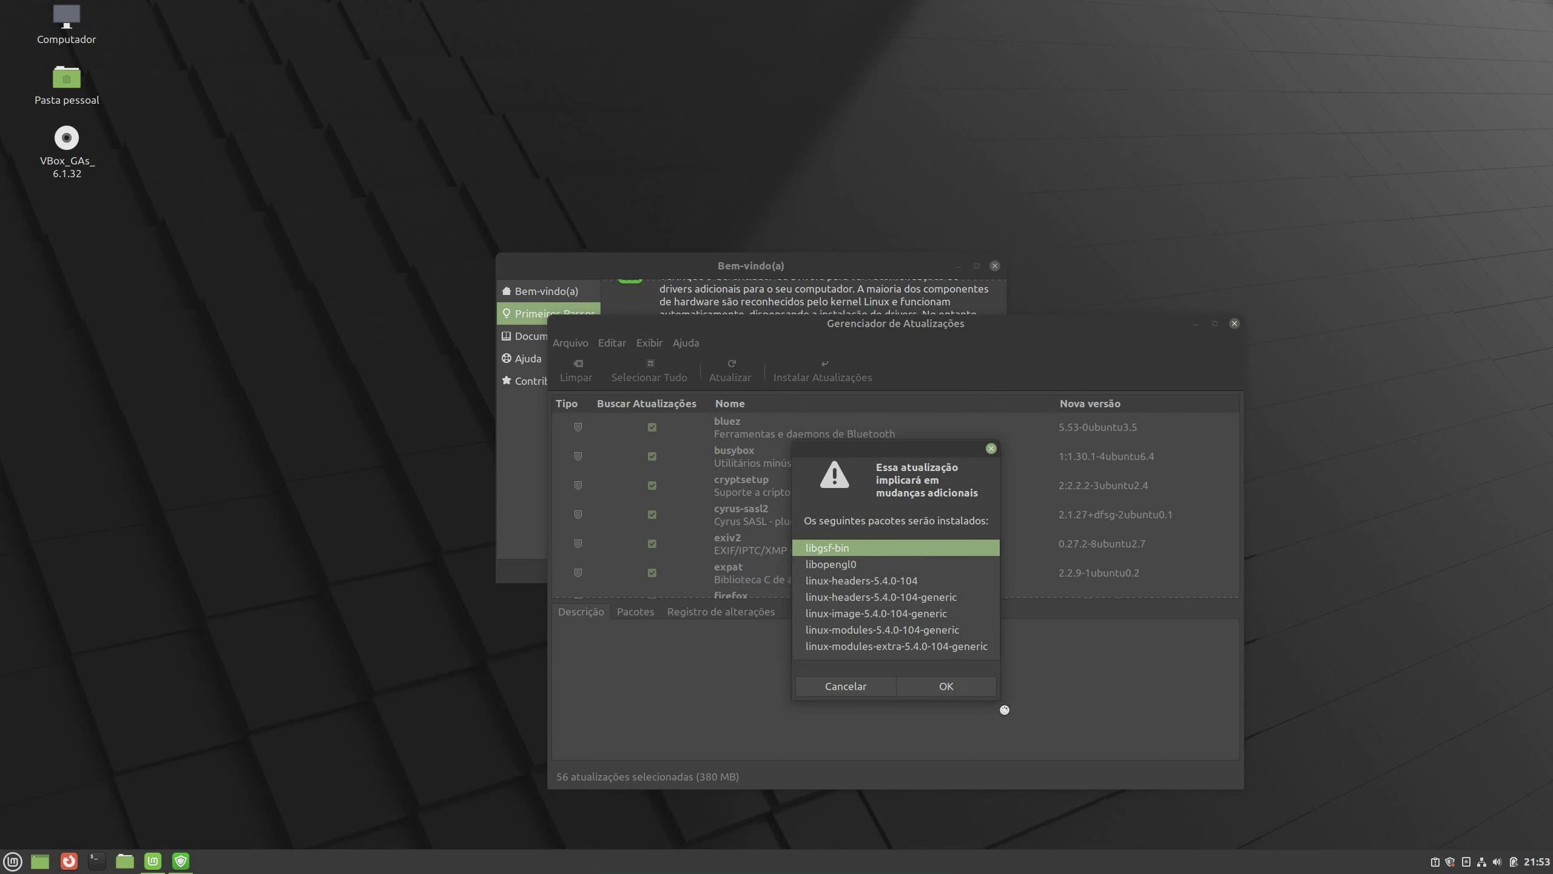
left_click_drag(1001, 702, 1049, 759)
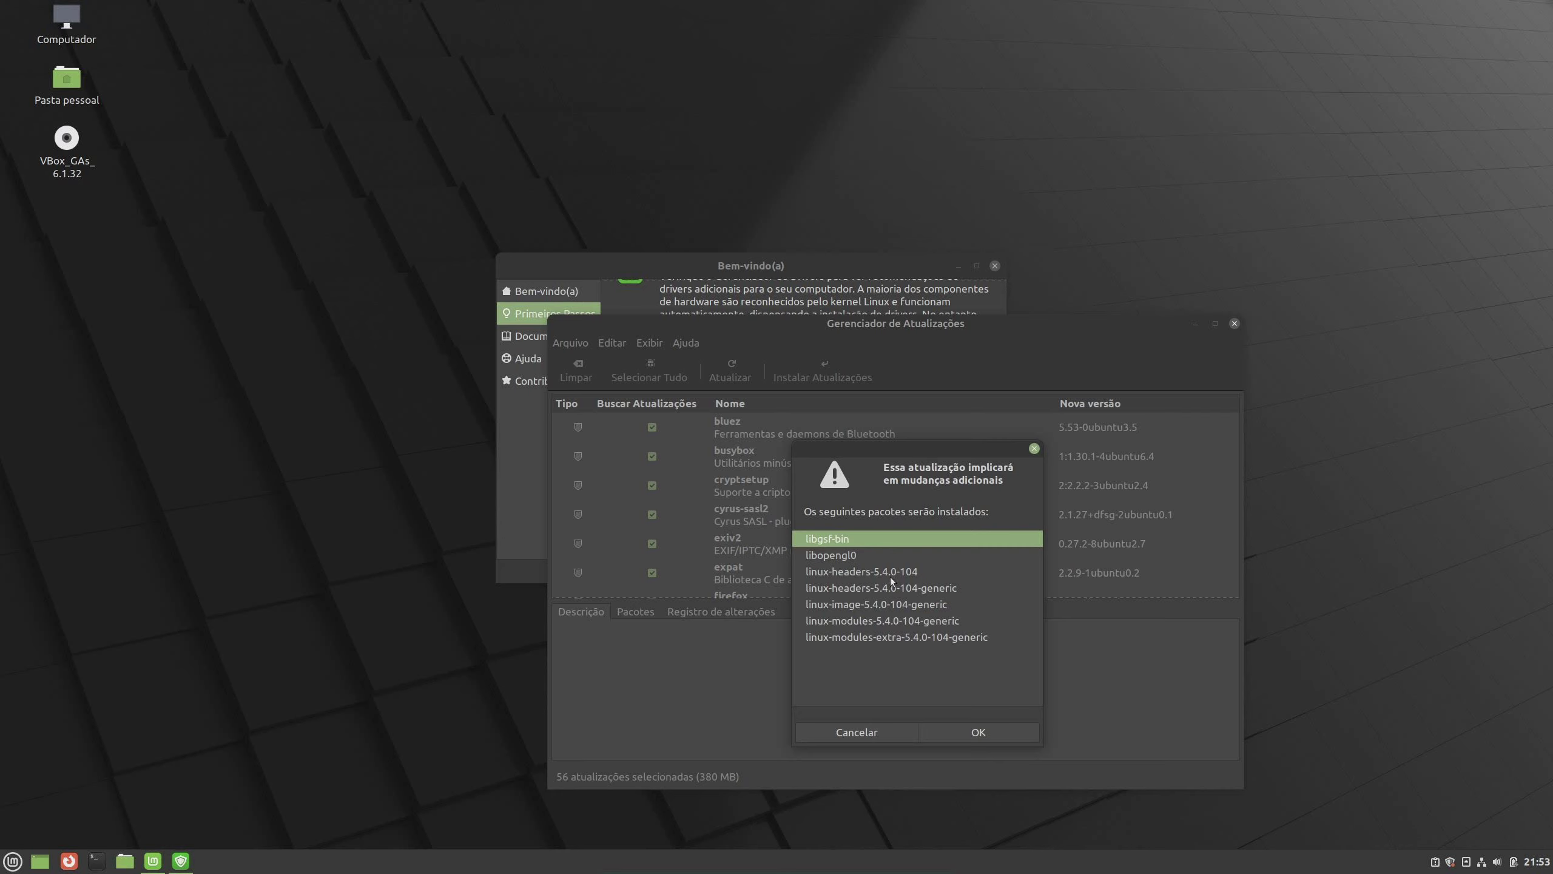
left_click(992, 731)
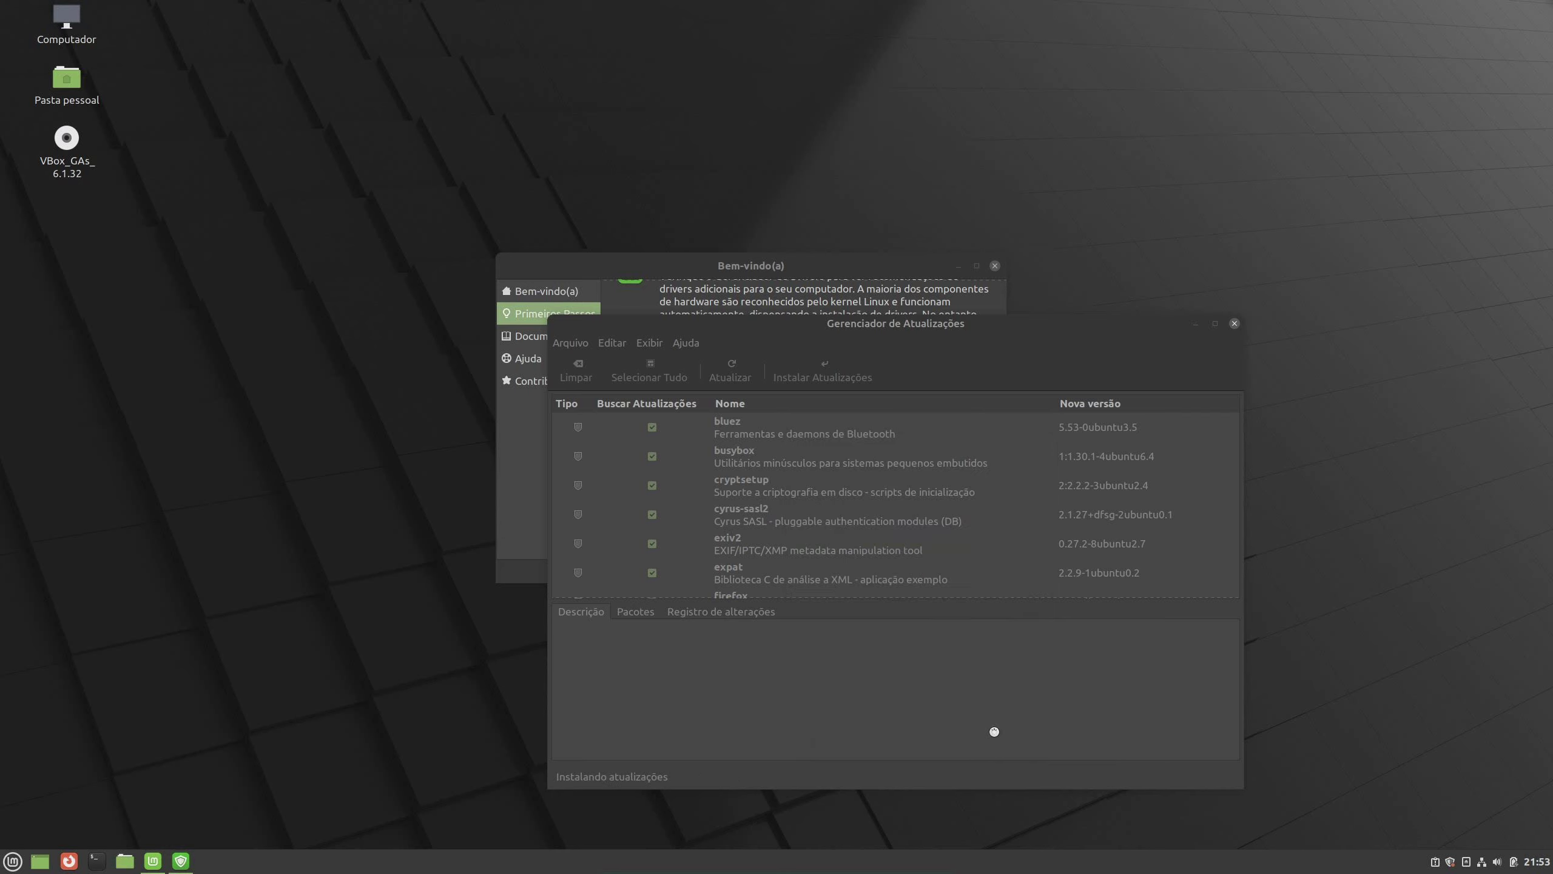
Authorise the installation with the account password and close Update Manager once the system is up to date
type("•")
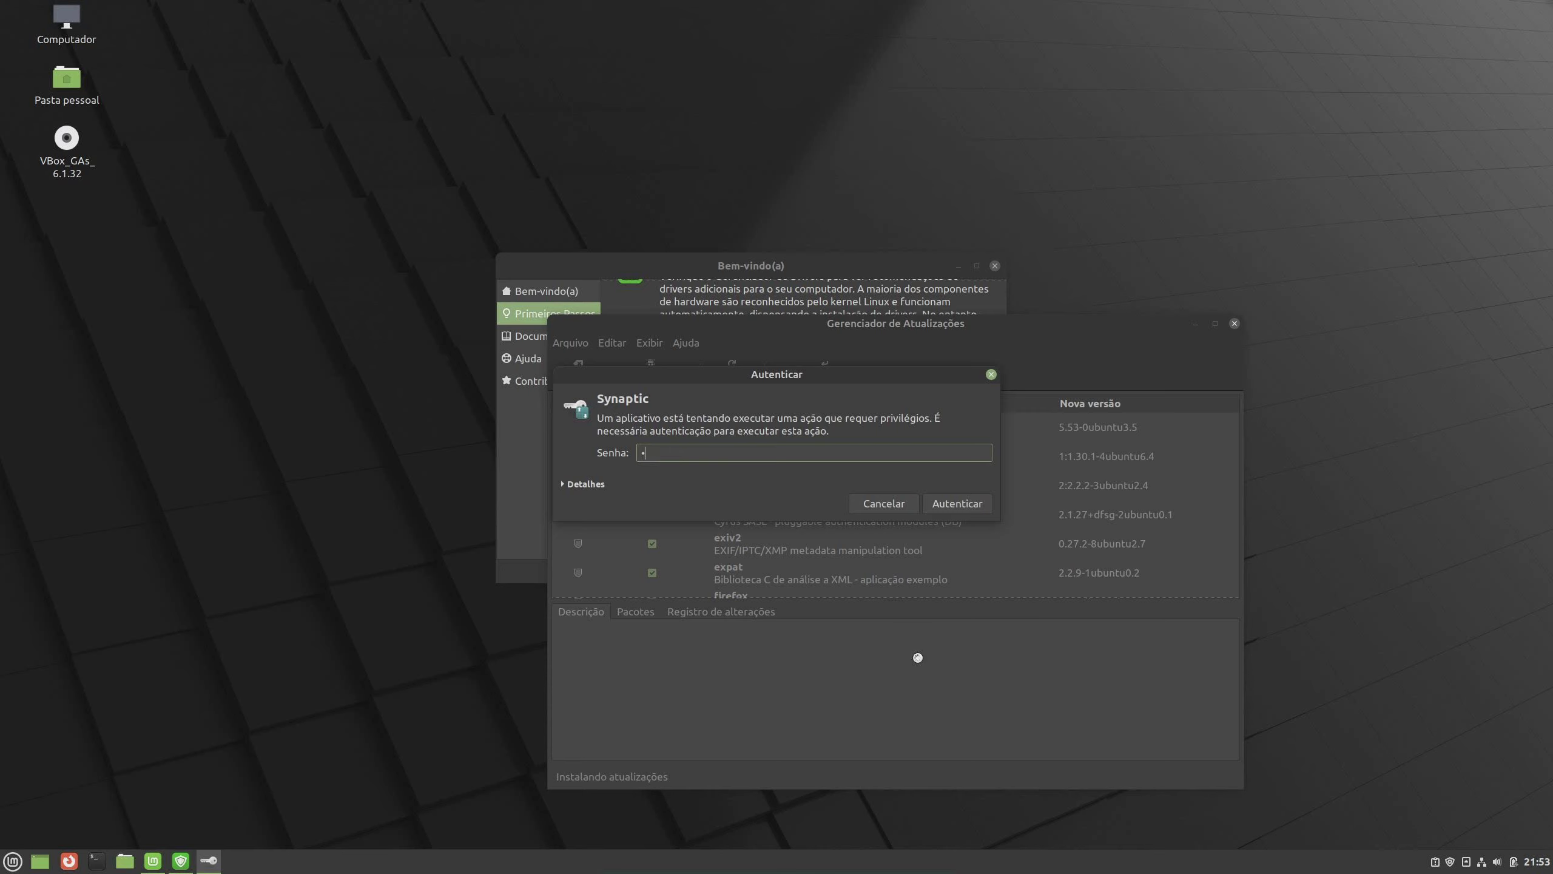
type("••••••••")
left_click(964, 497)
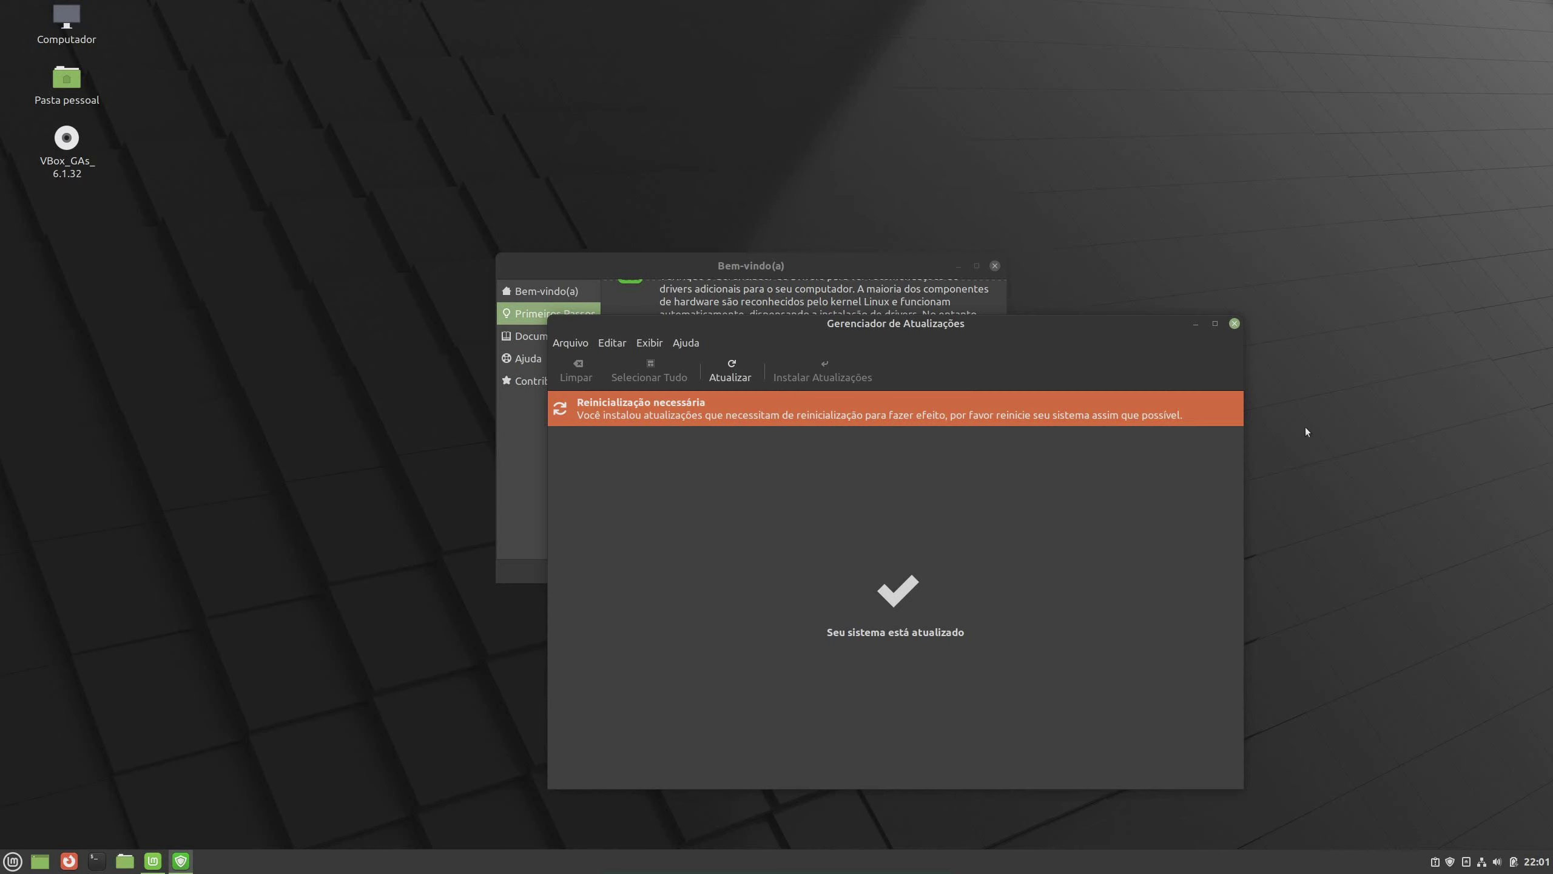
left_click(1235, 323)
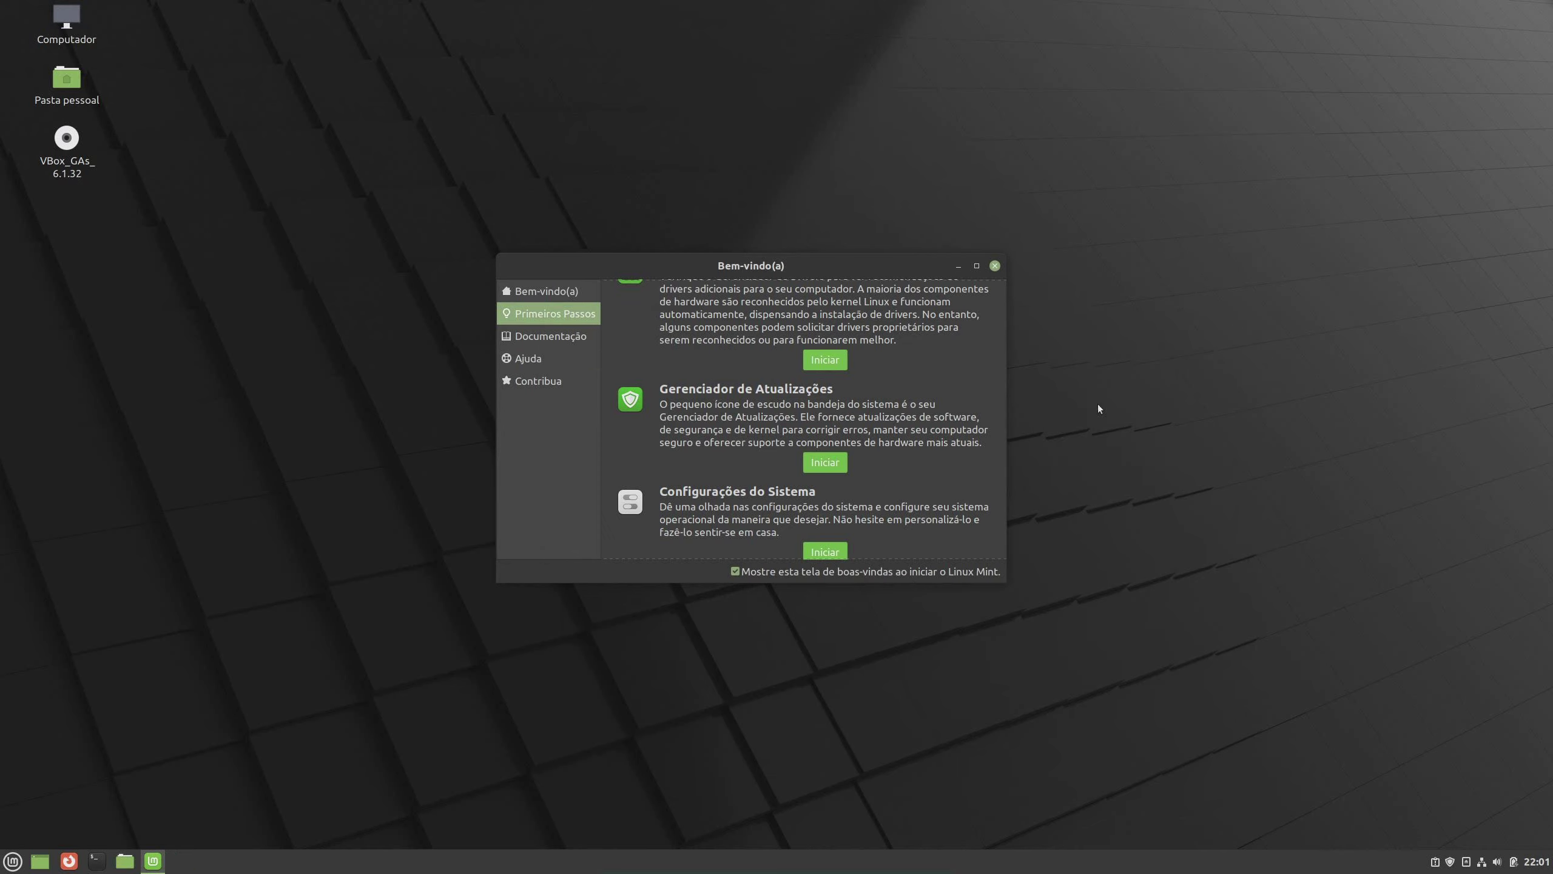
Open Configurações do Sistema and enlarge its window to reveal six columns and the Hardware section
scroll(943, 405, "down", 1)
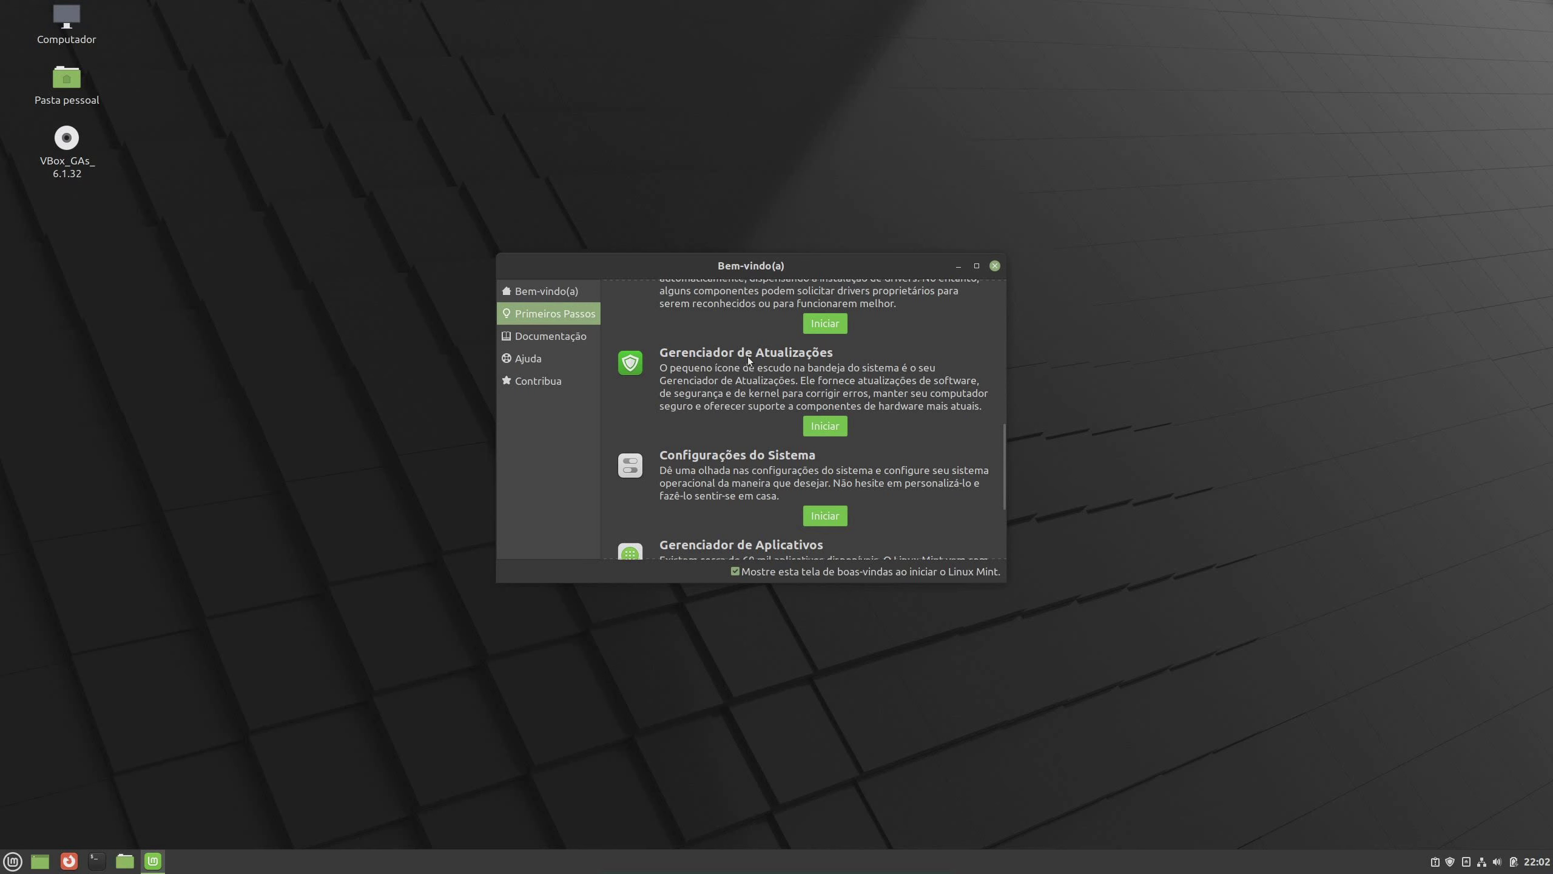
scroll(747, 416, "down", 1)
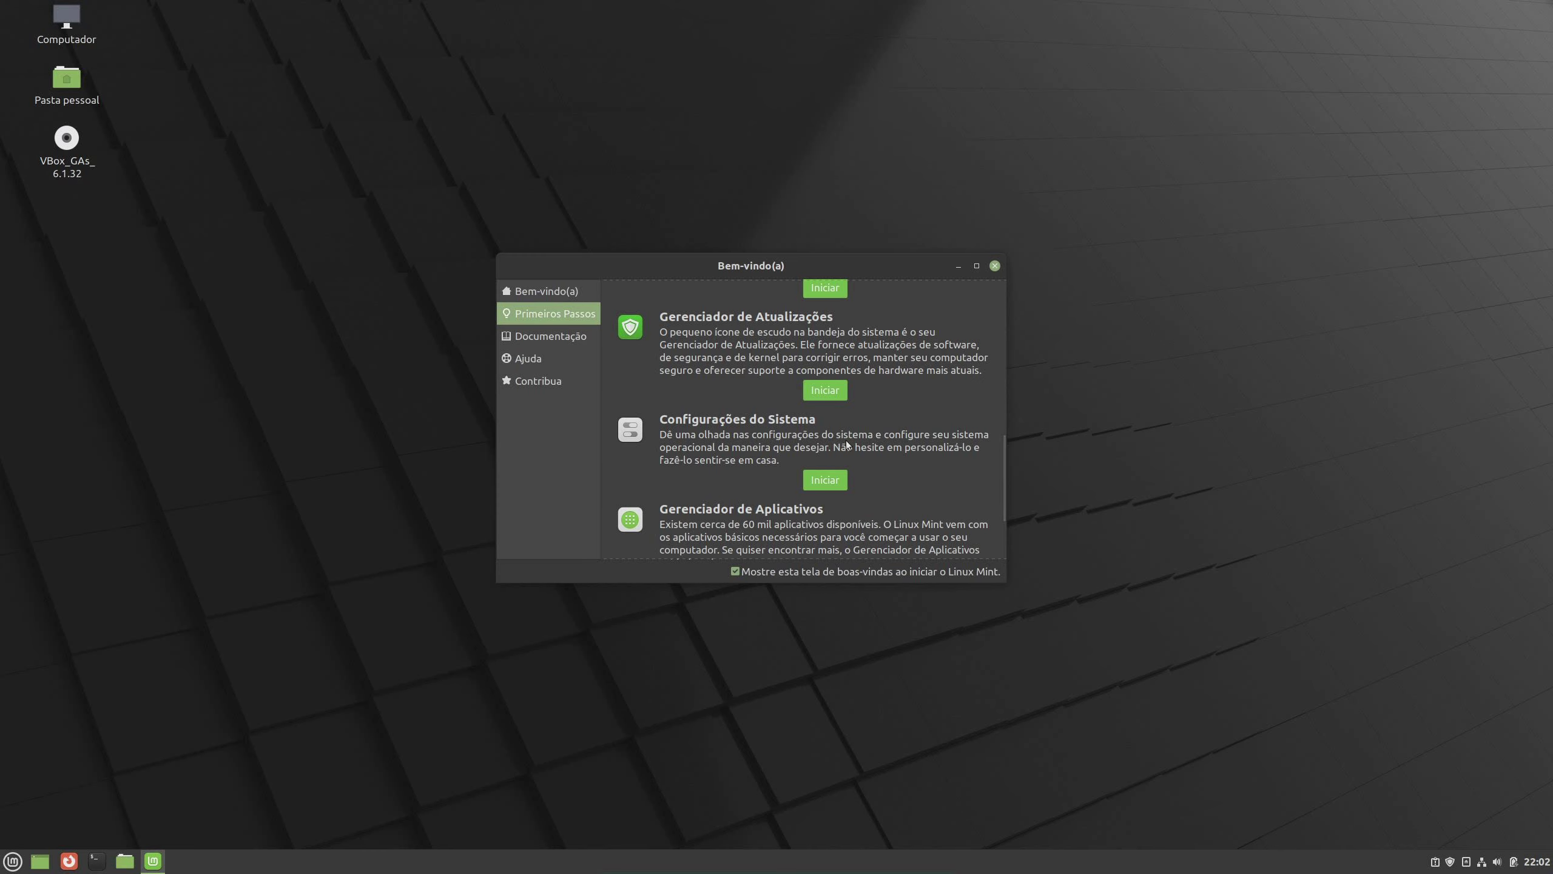
left_click(843, 482)
left_click_drag(817, 254, 841, 254)
left_click_drag(1042, 621, 1132, 763)
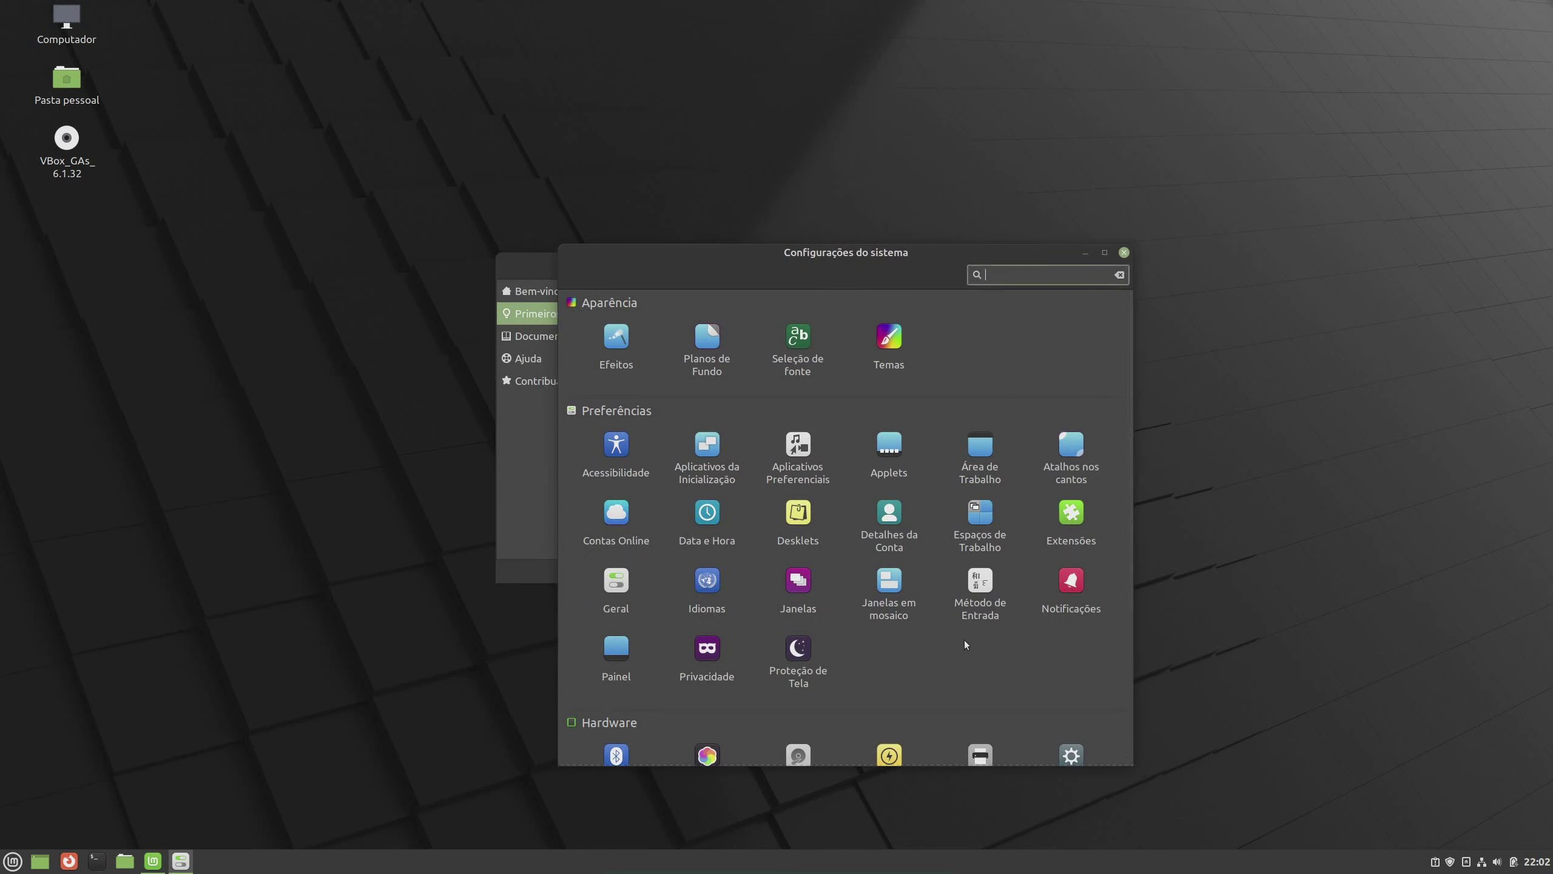
left_click_drag(874, 255, 859, 251)
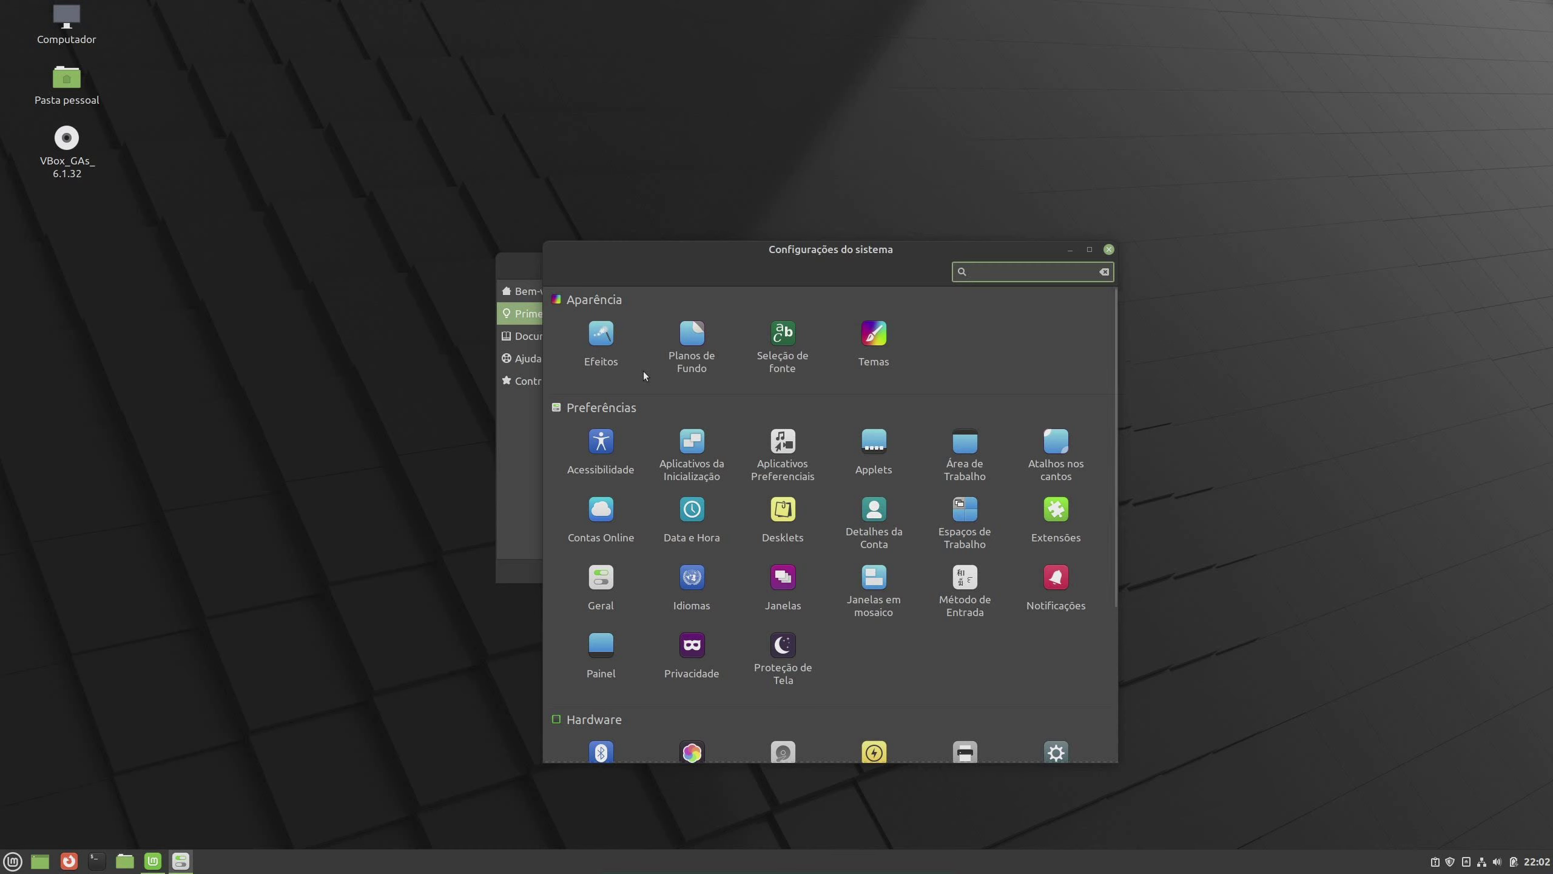
scroll(949, 529, "down", 5)
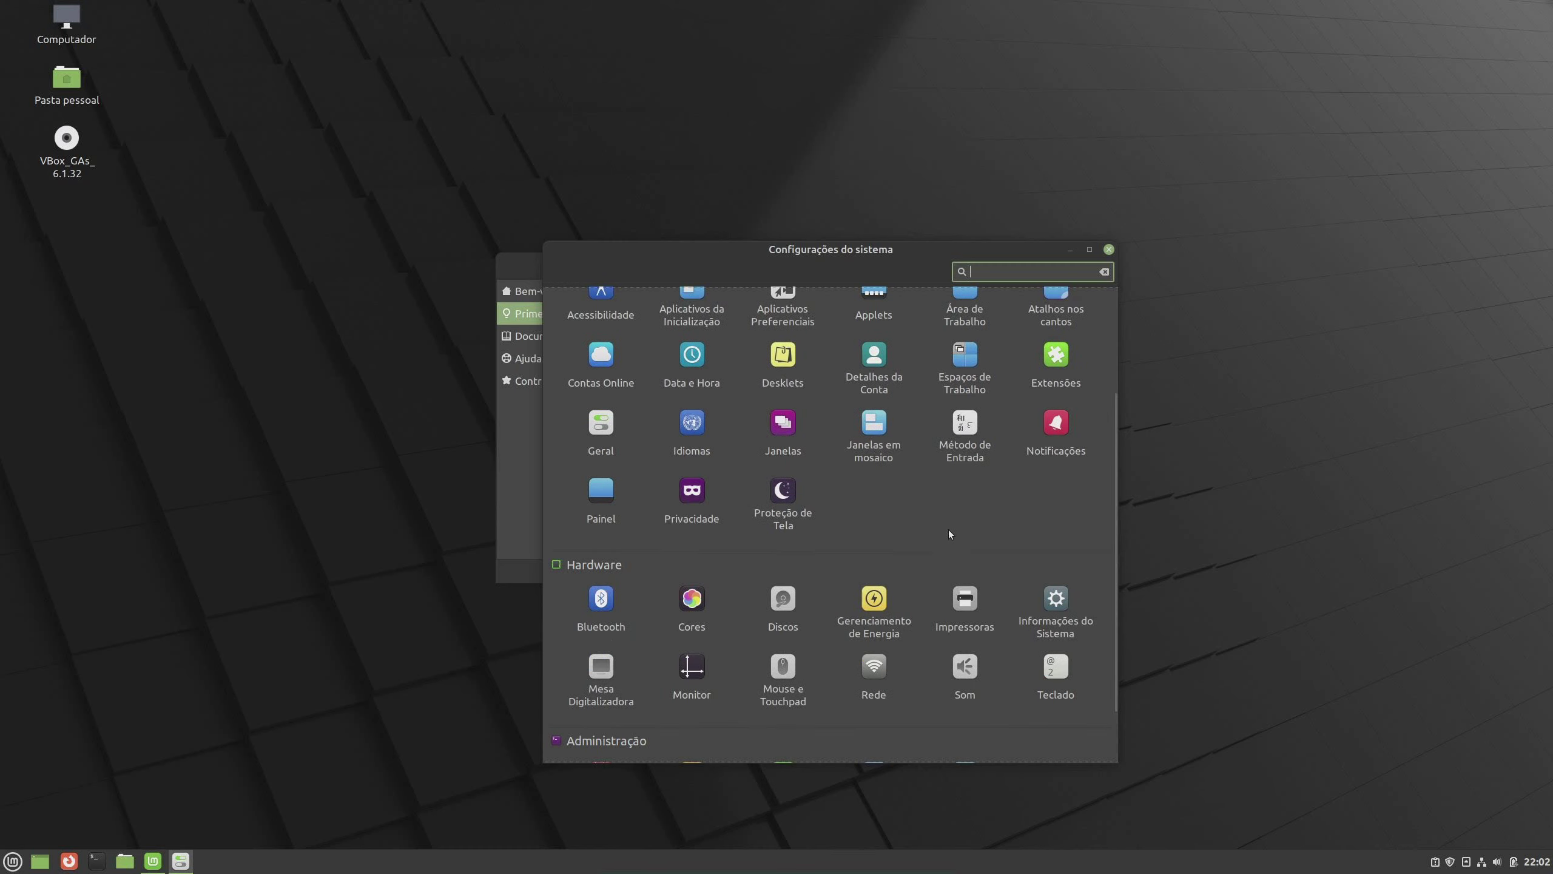
scroll(948, 529, "up", 5)
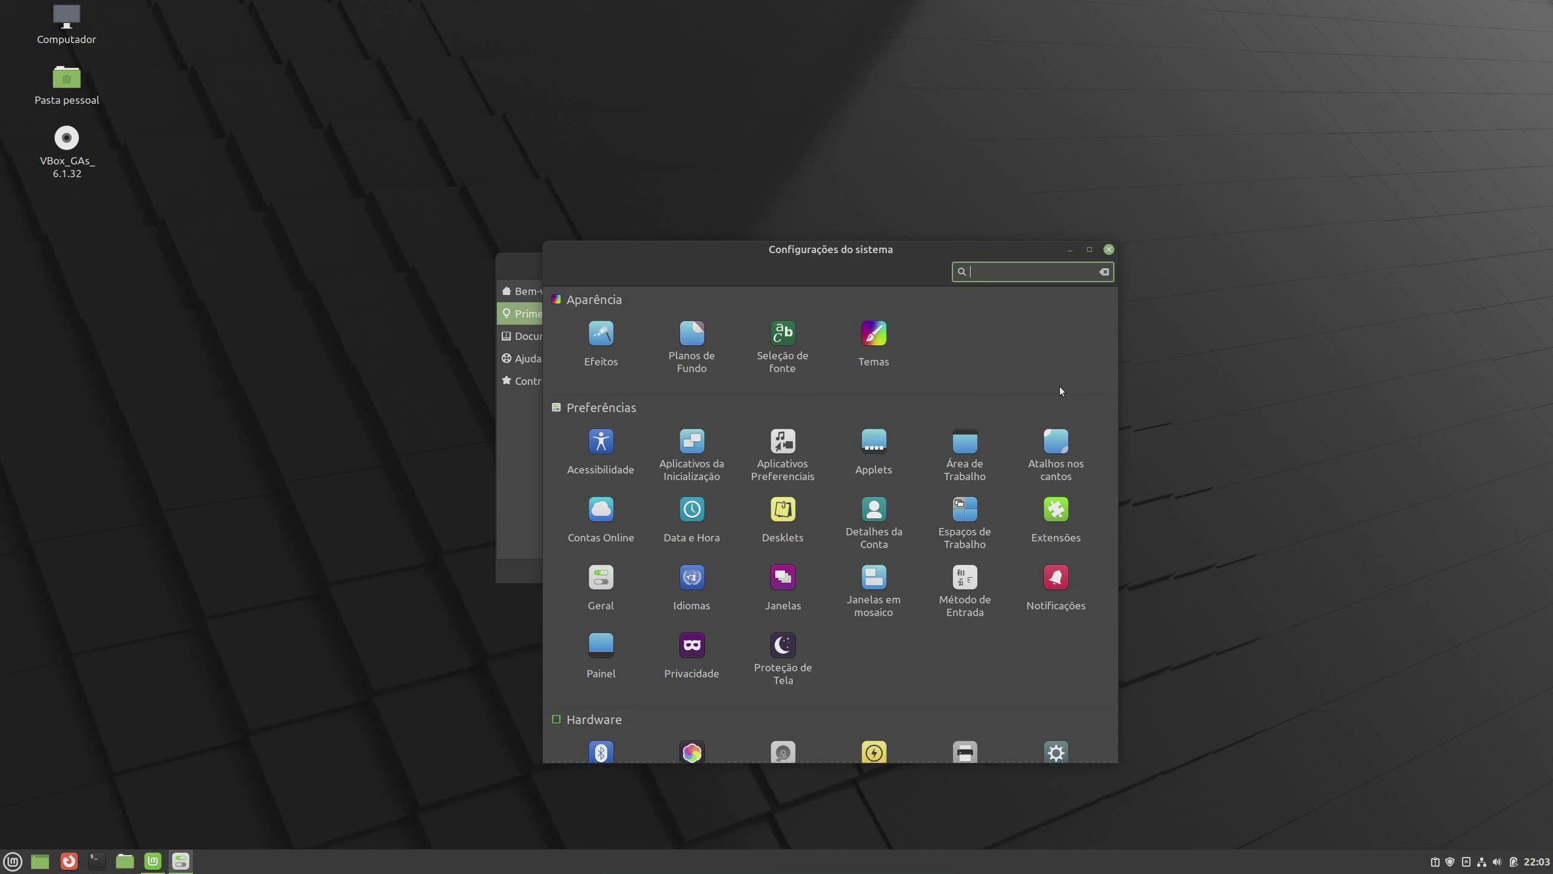
left_click_drag(874, 252, 896, 261)
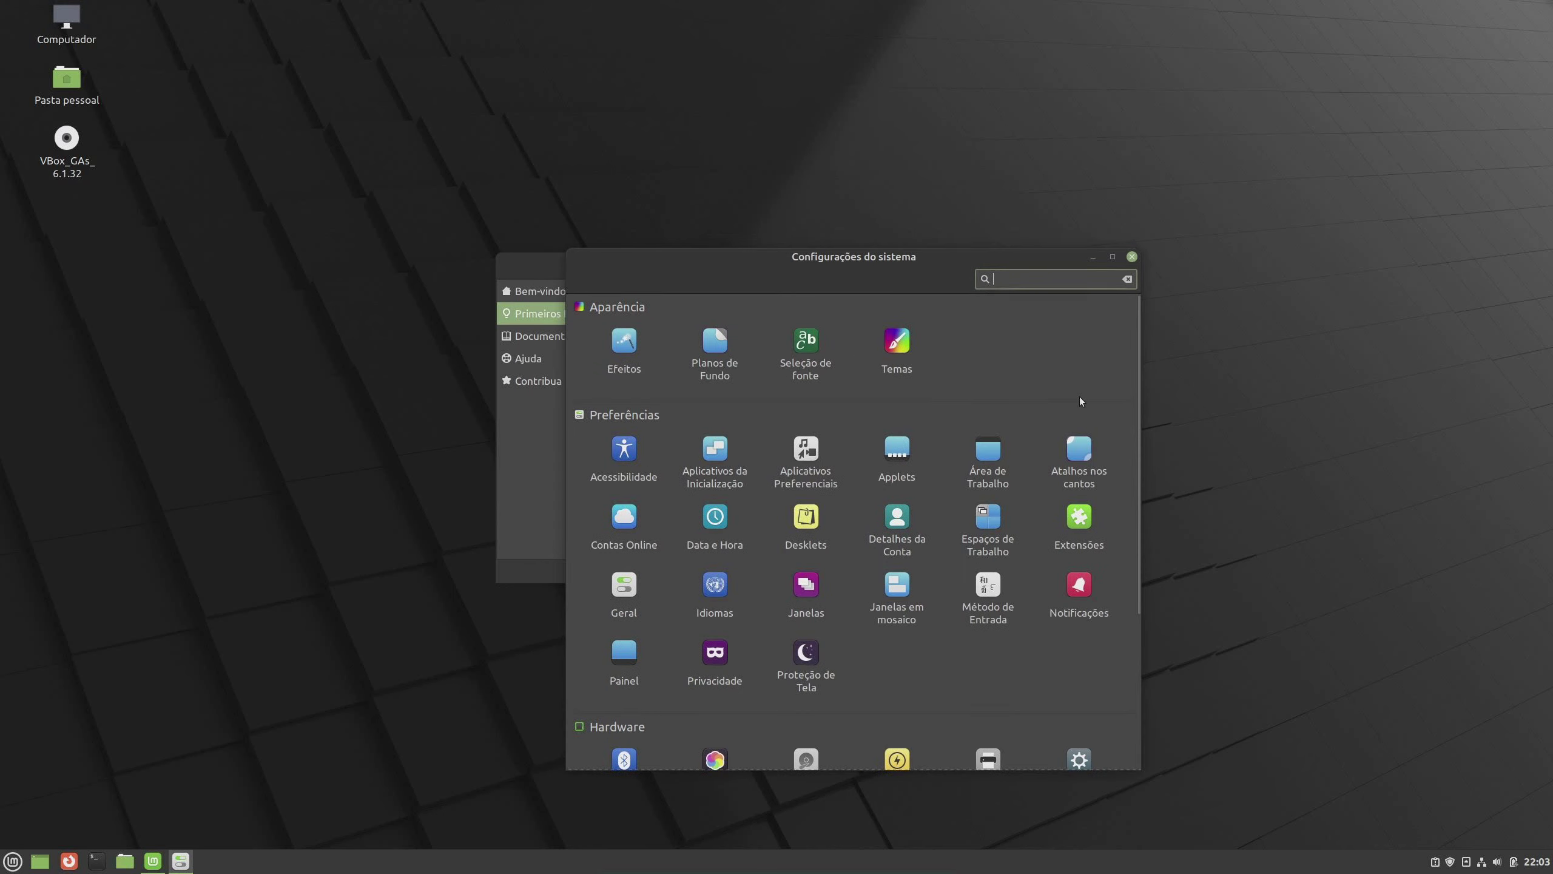
scroll(1068, 399, "down", 5)
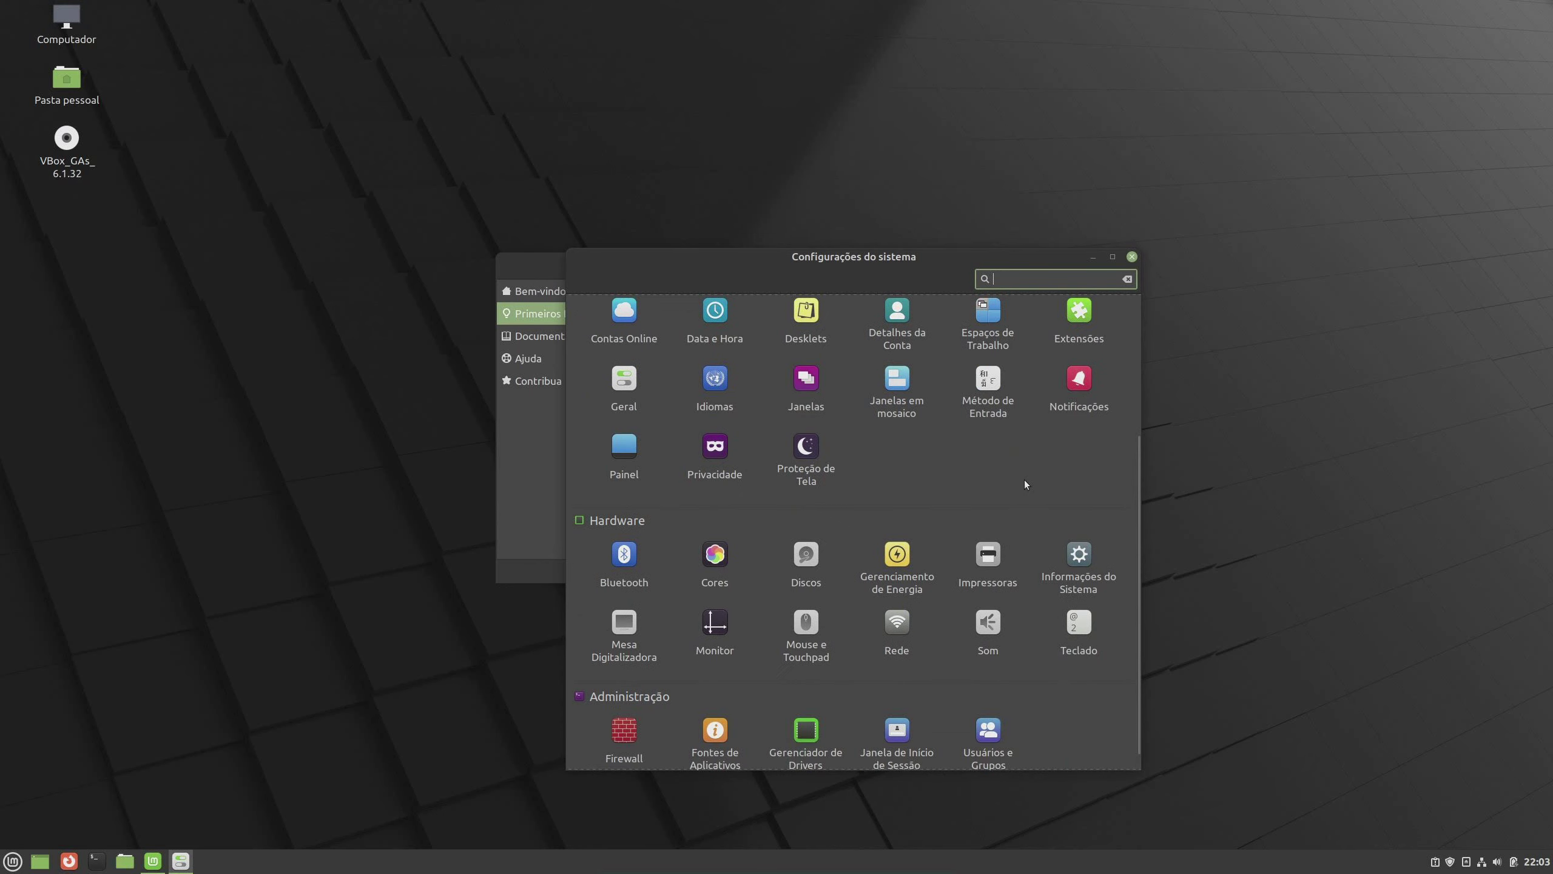
scroll(1023, 480, "up", 4)
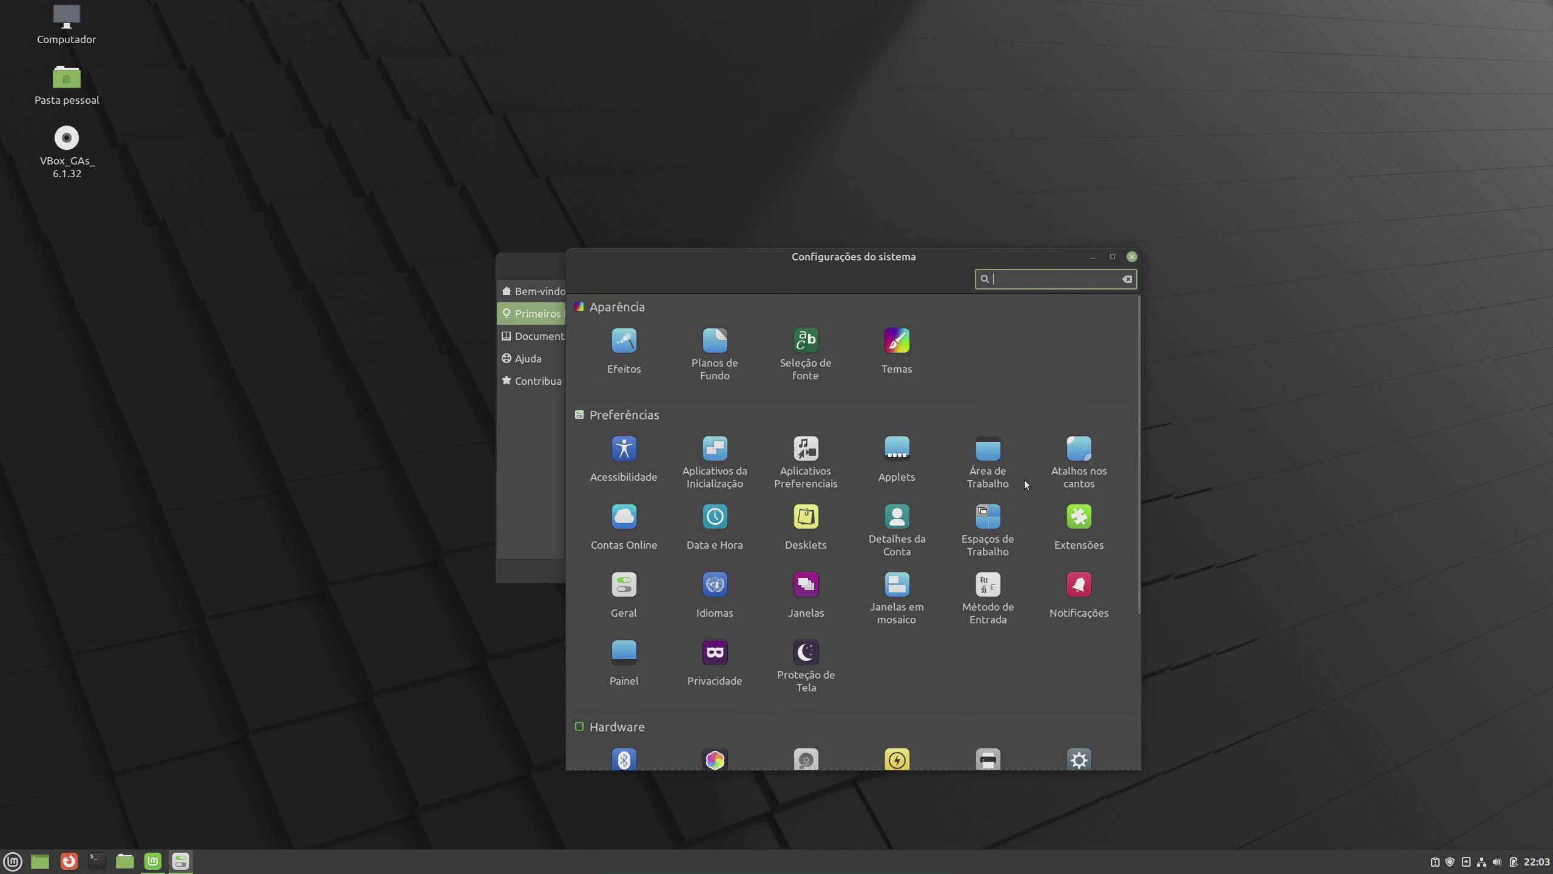
left_click_drag(1086, 252, 1085, 233)
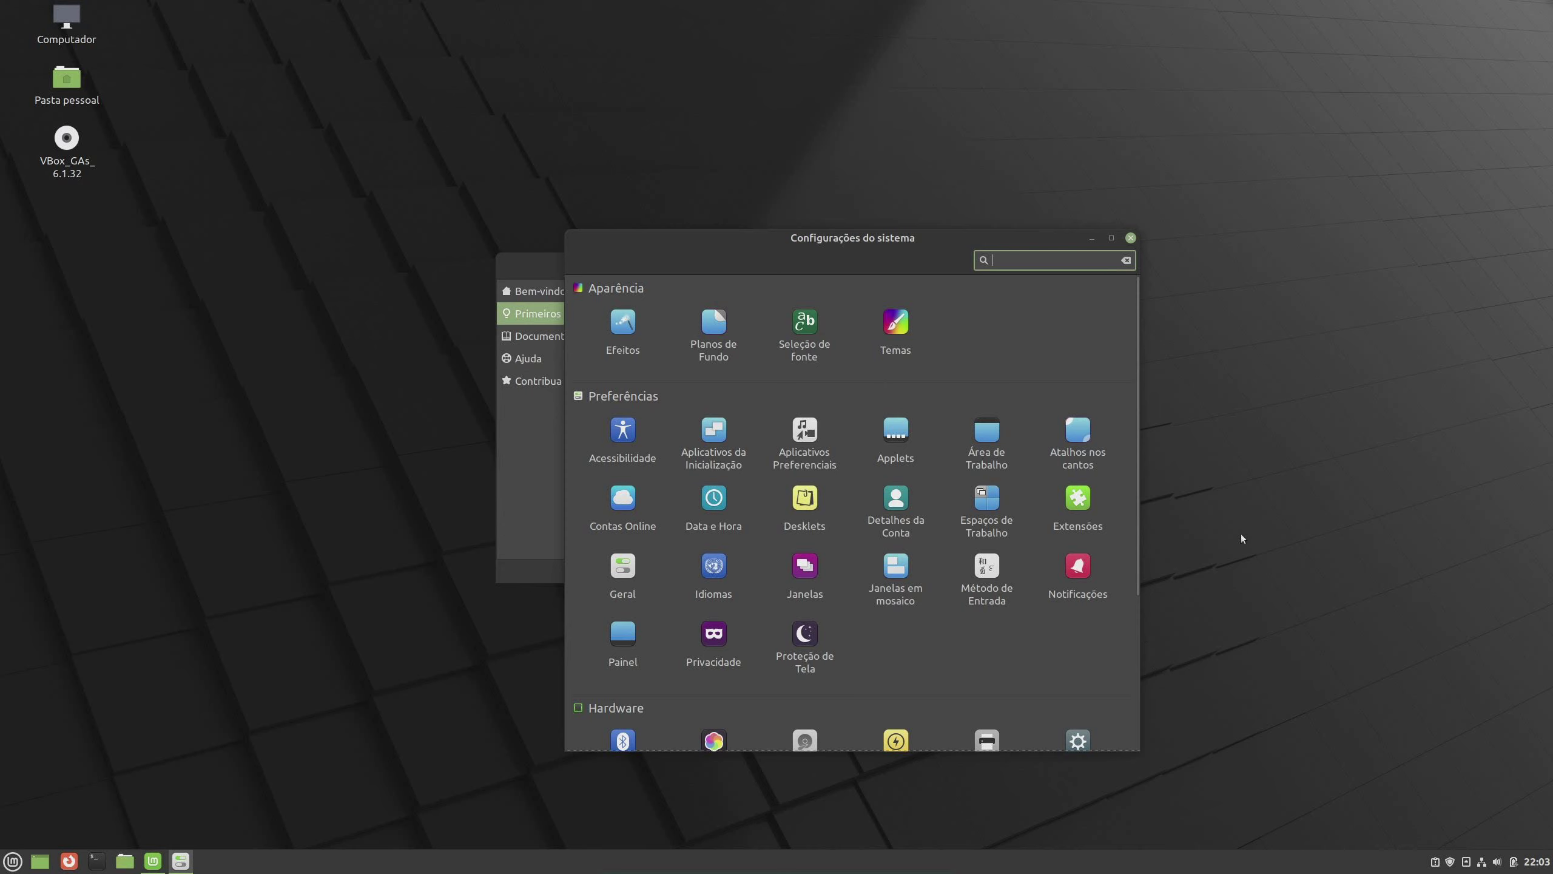
Close System Settings and scroll the Primeiros Passos list down to the Firewall entry
left_click(1131, 237)
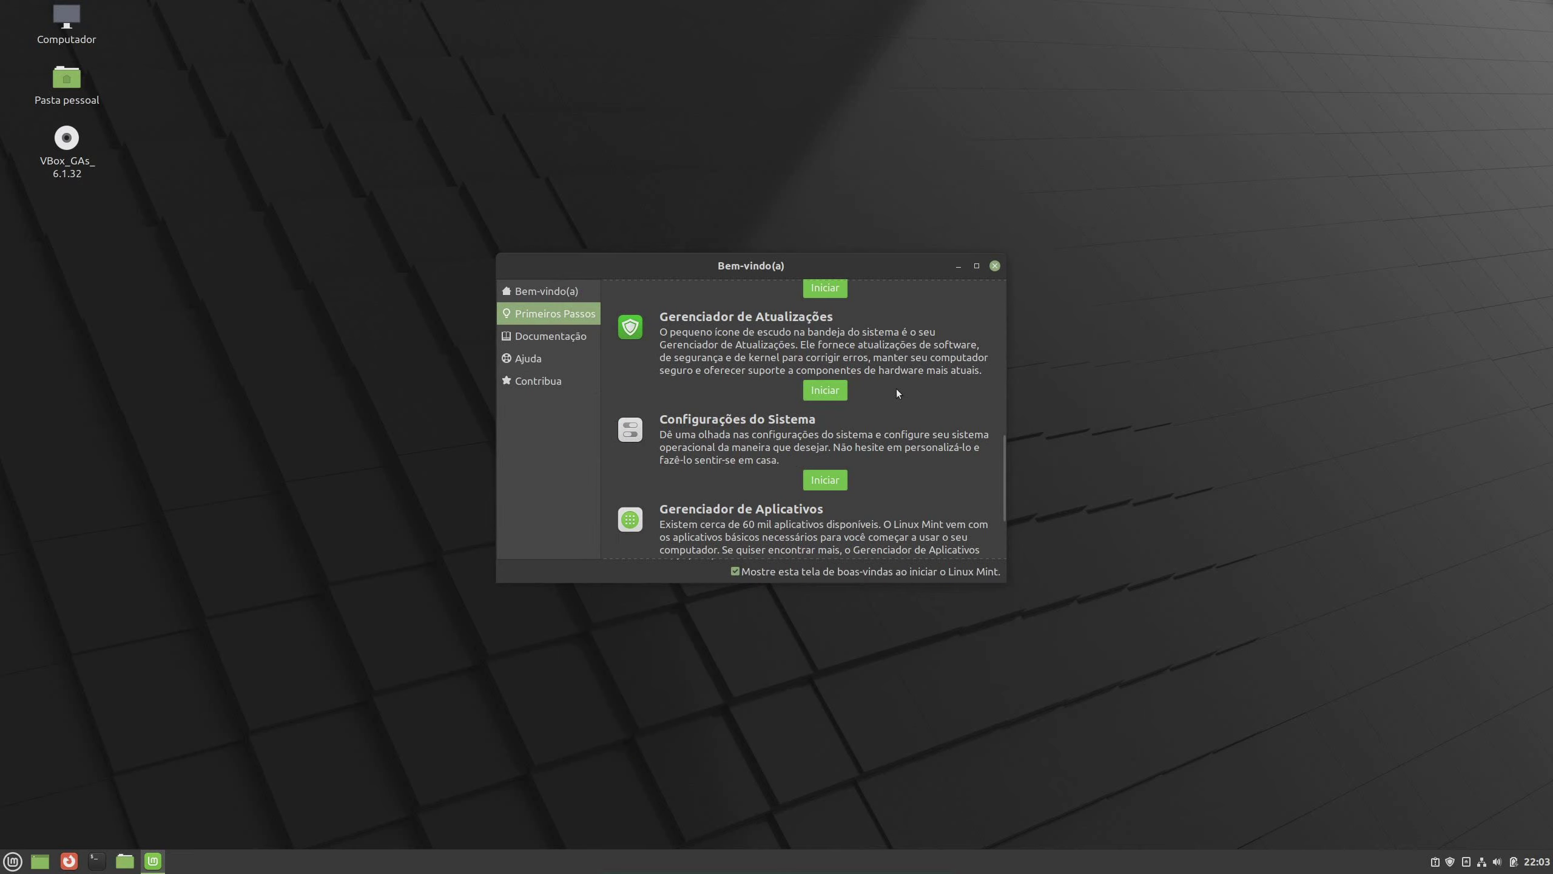
scroll(897, 392, "down", 2)
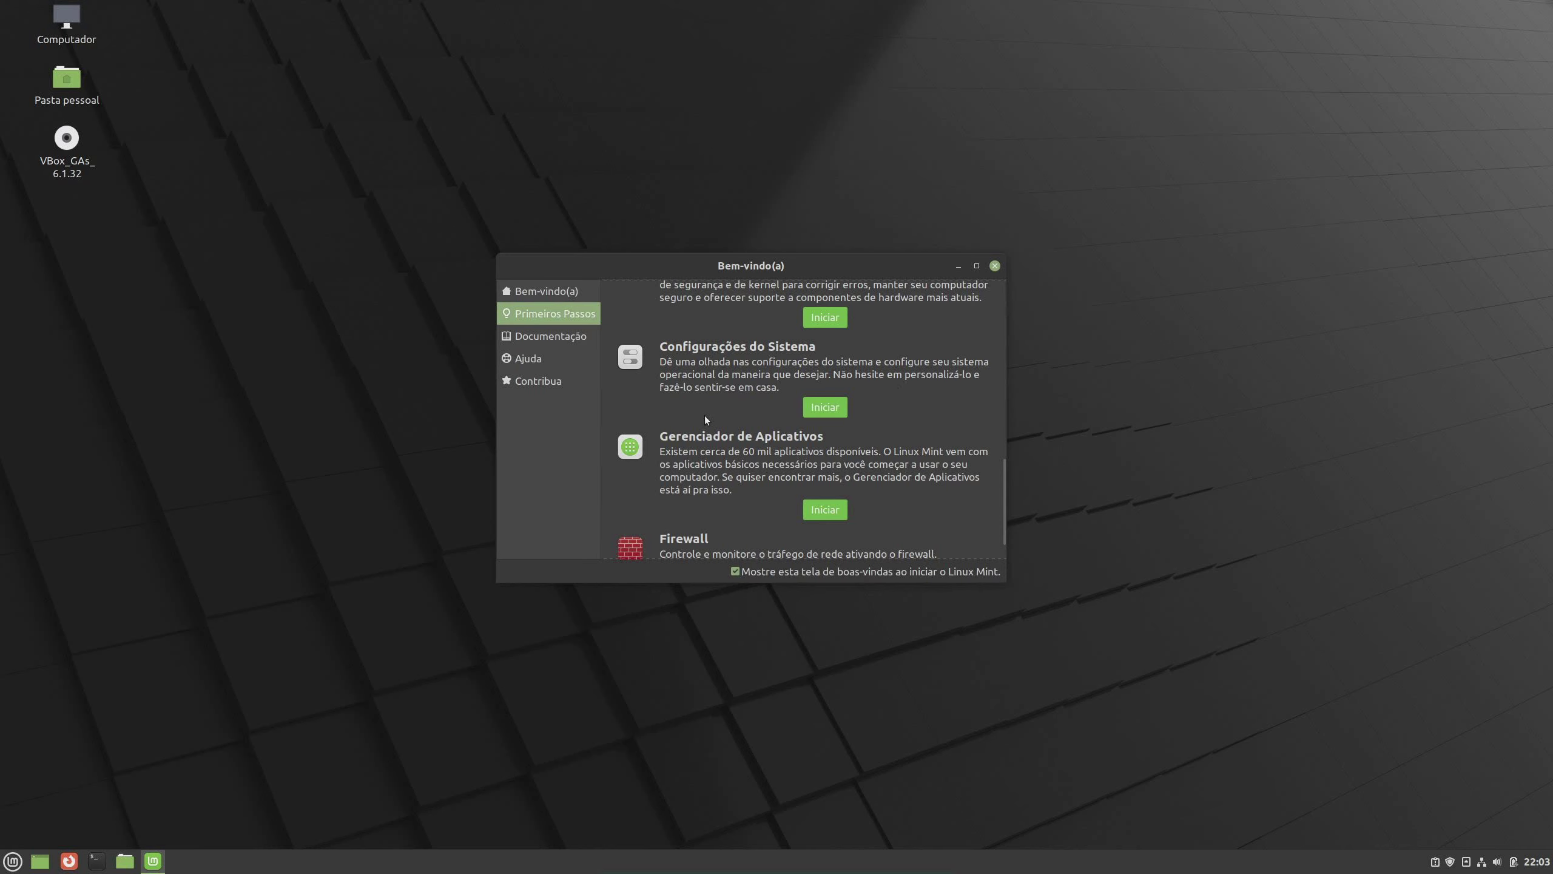
scroll(761, 433, "down", 1)
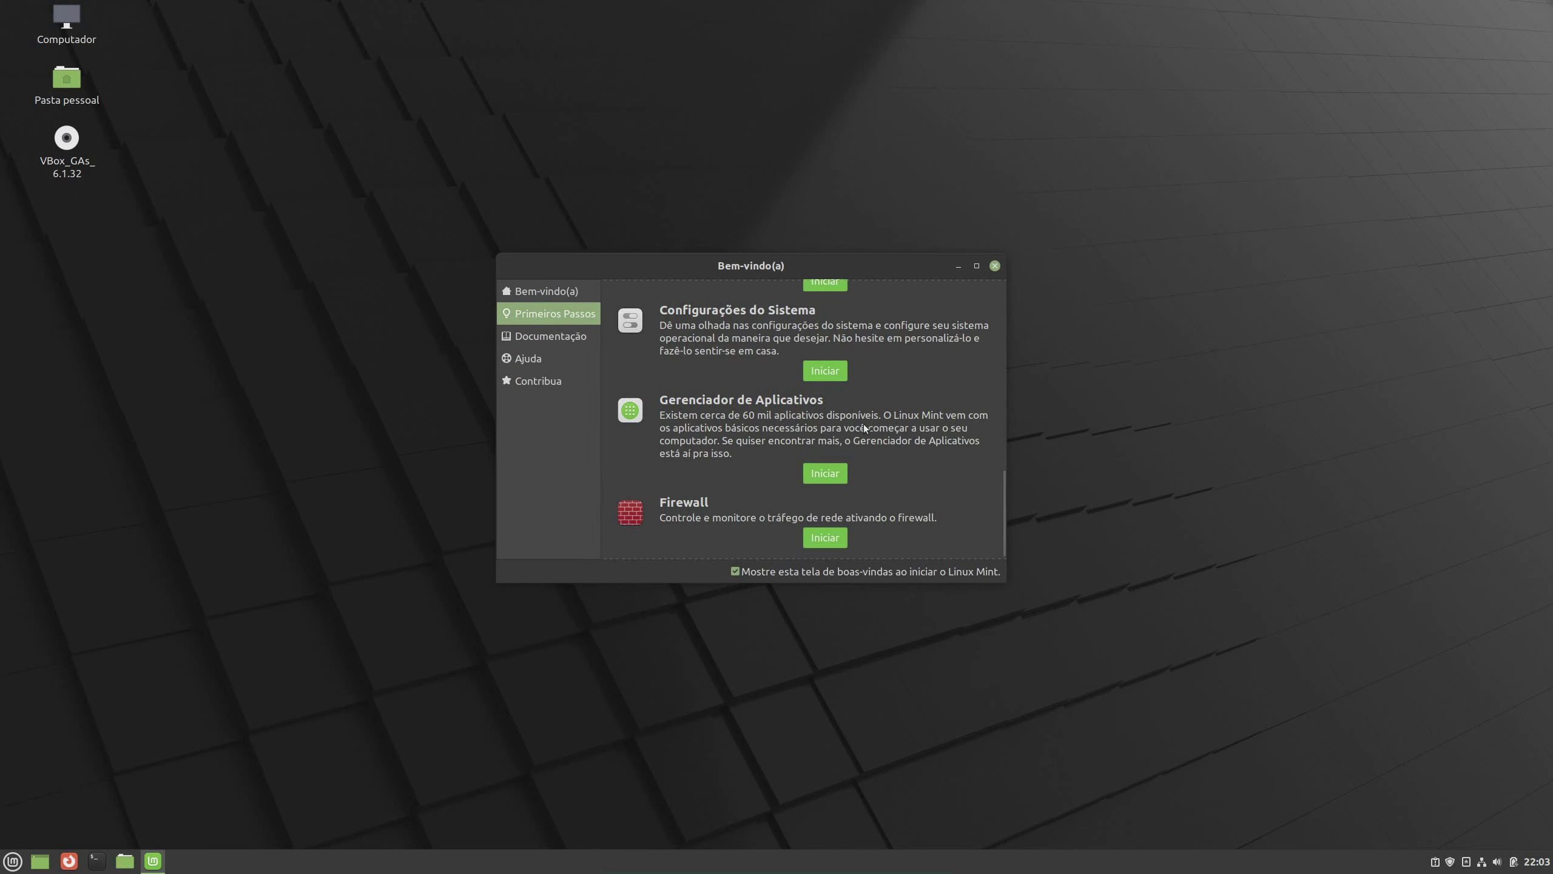
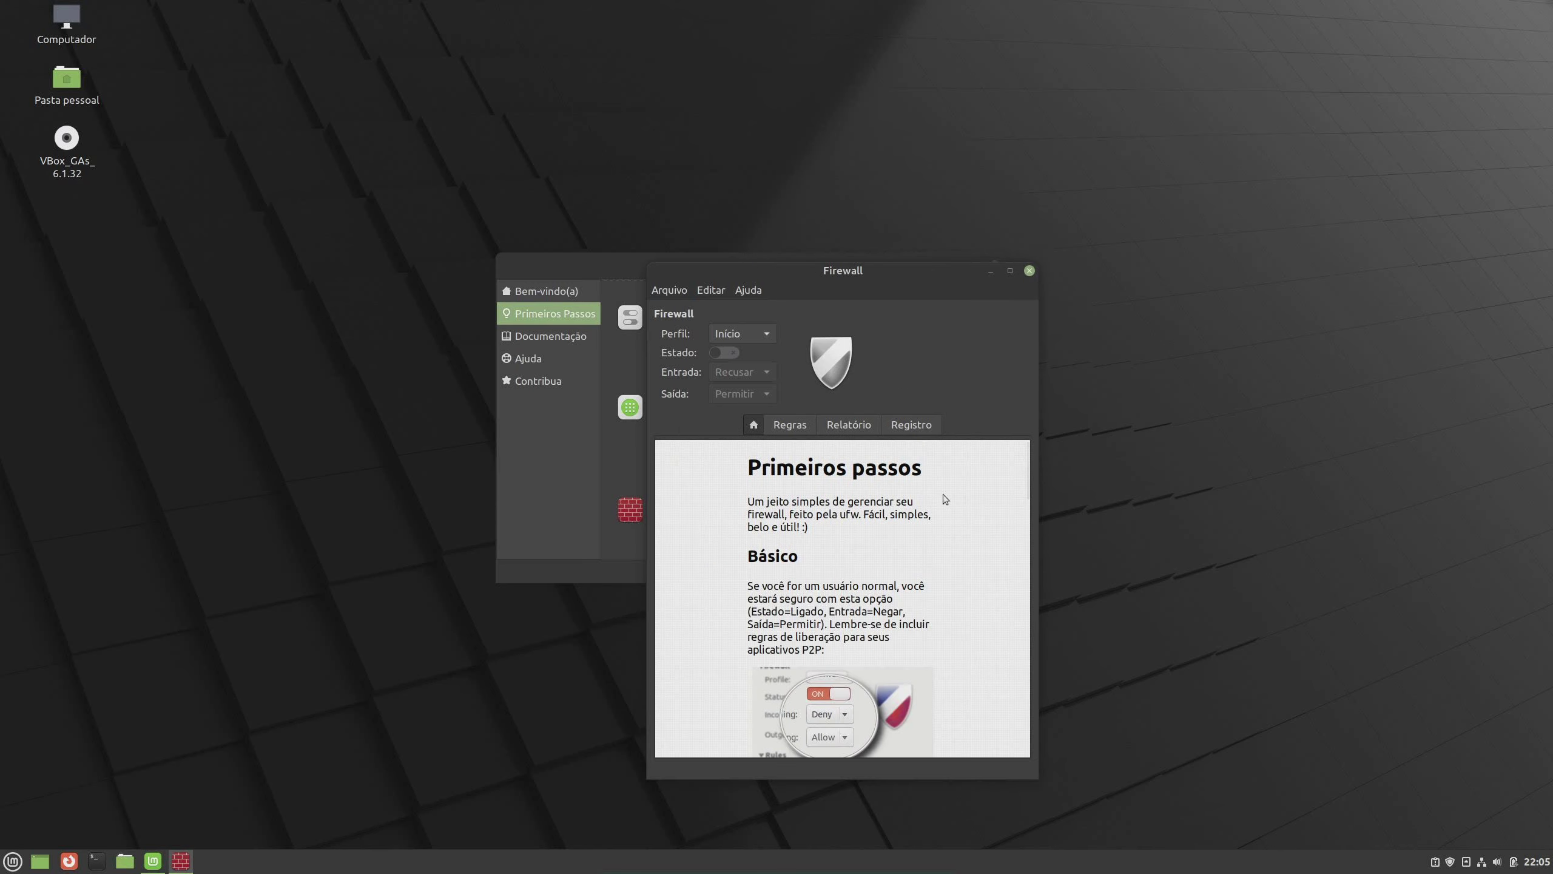
scroll(942, 495, "down", 5)
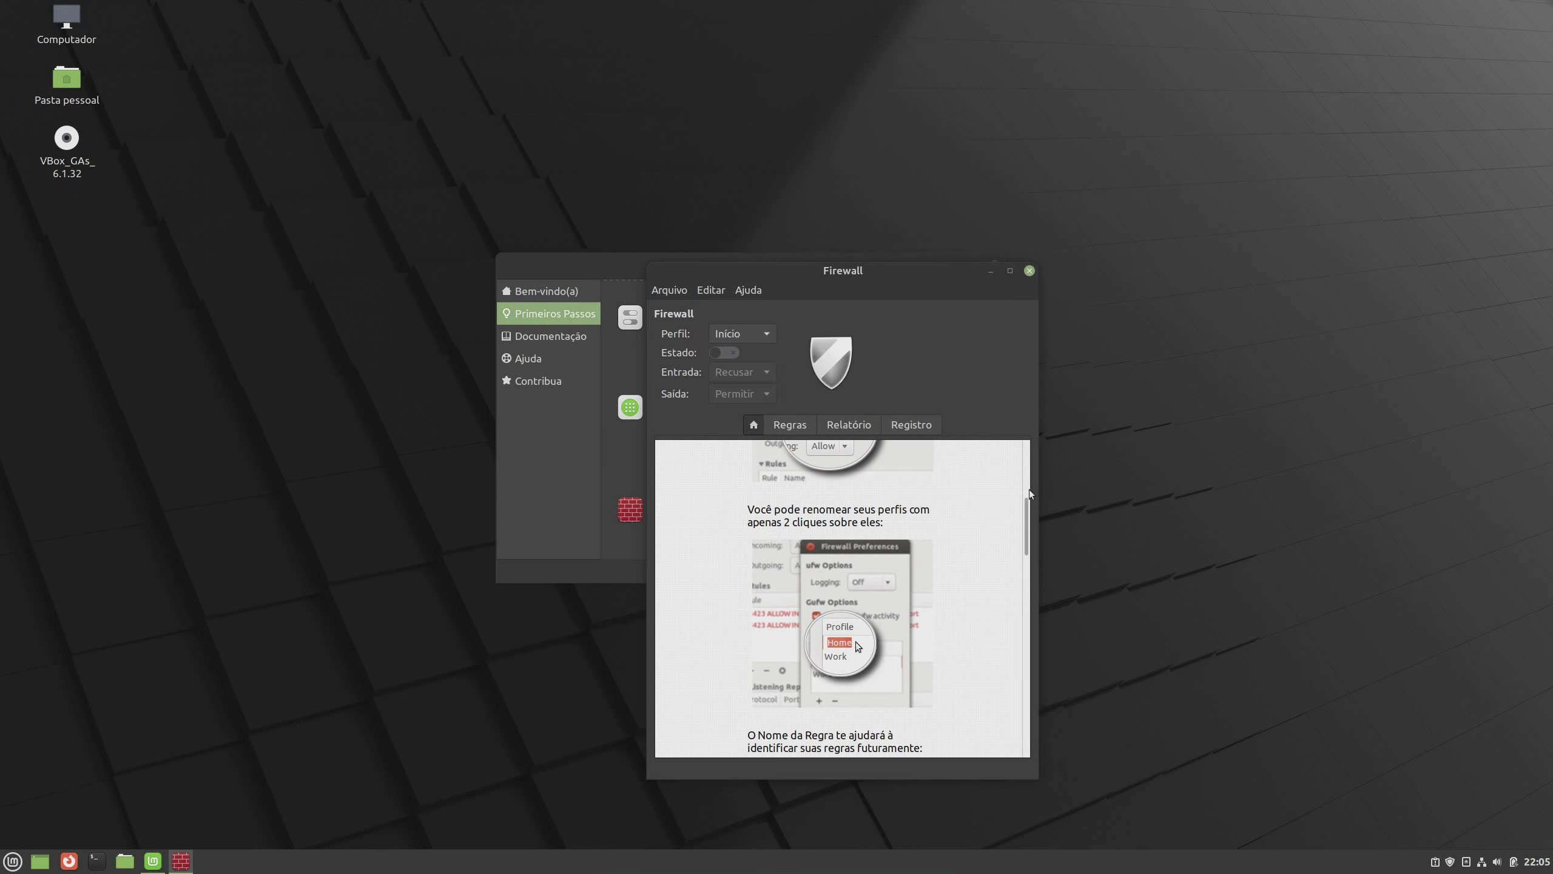
left_click_drag(1029, 507, 1024, 721)
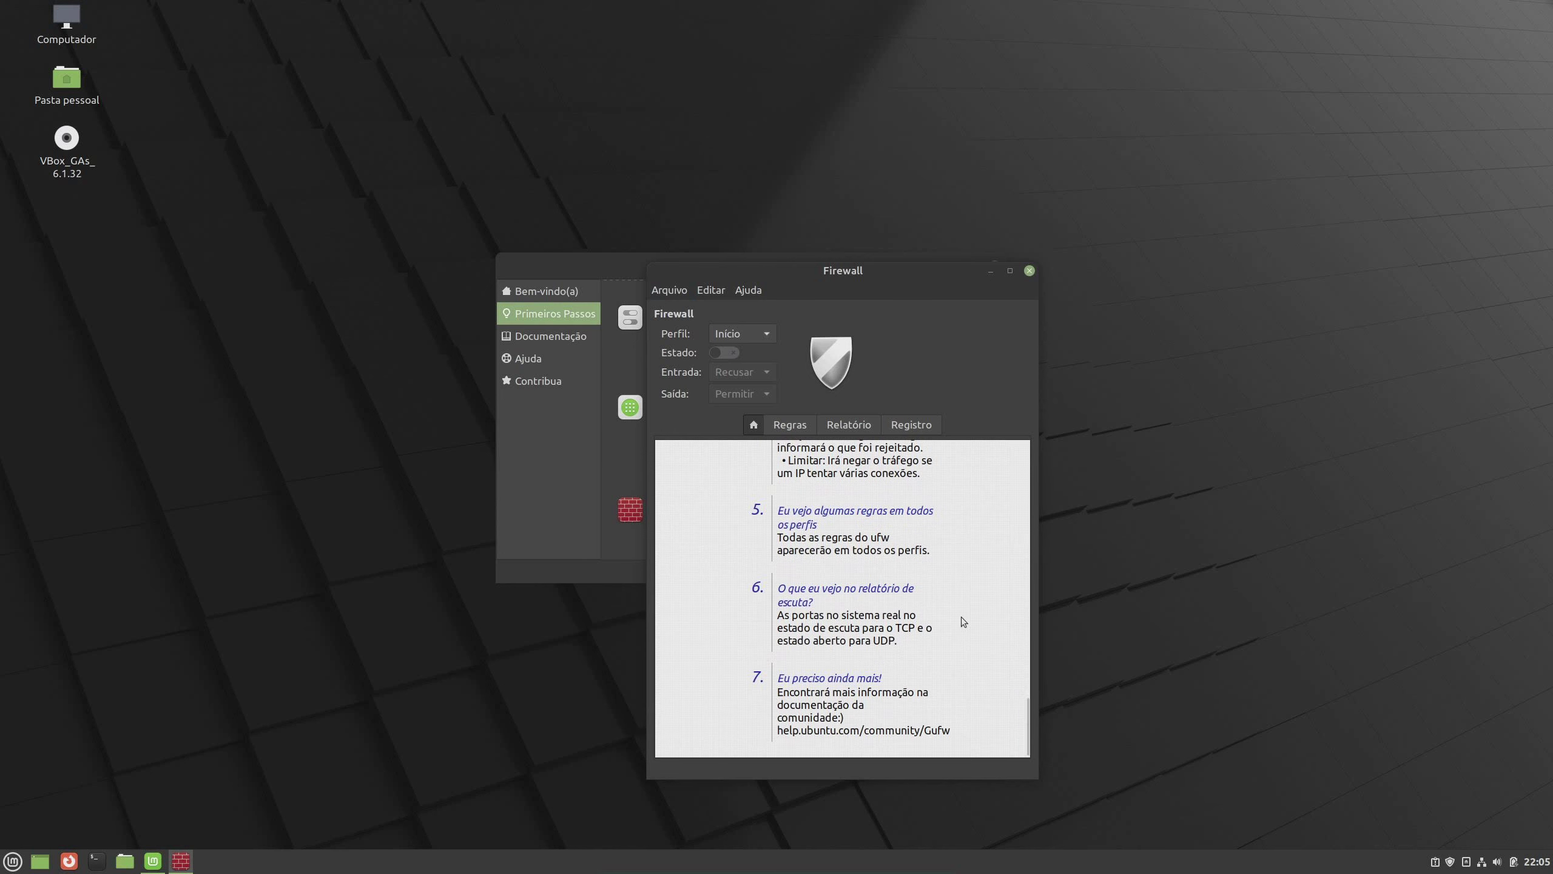
left_click_drag(1027, 702, 1023, 453)
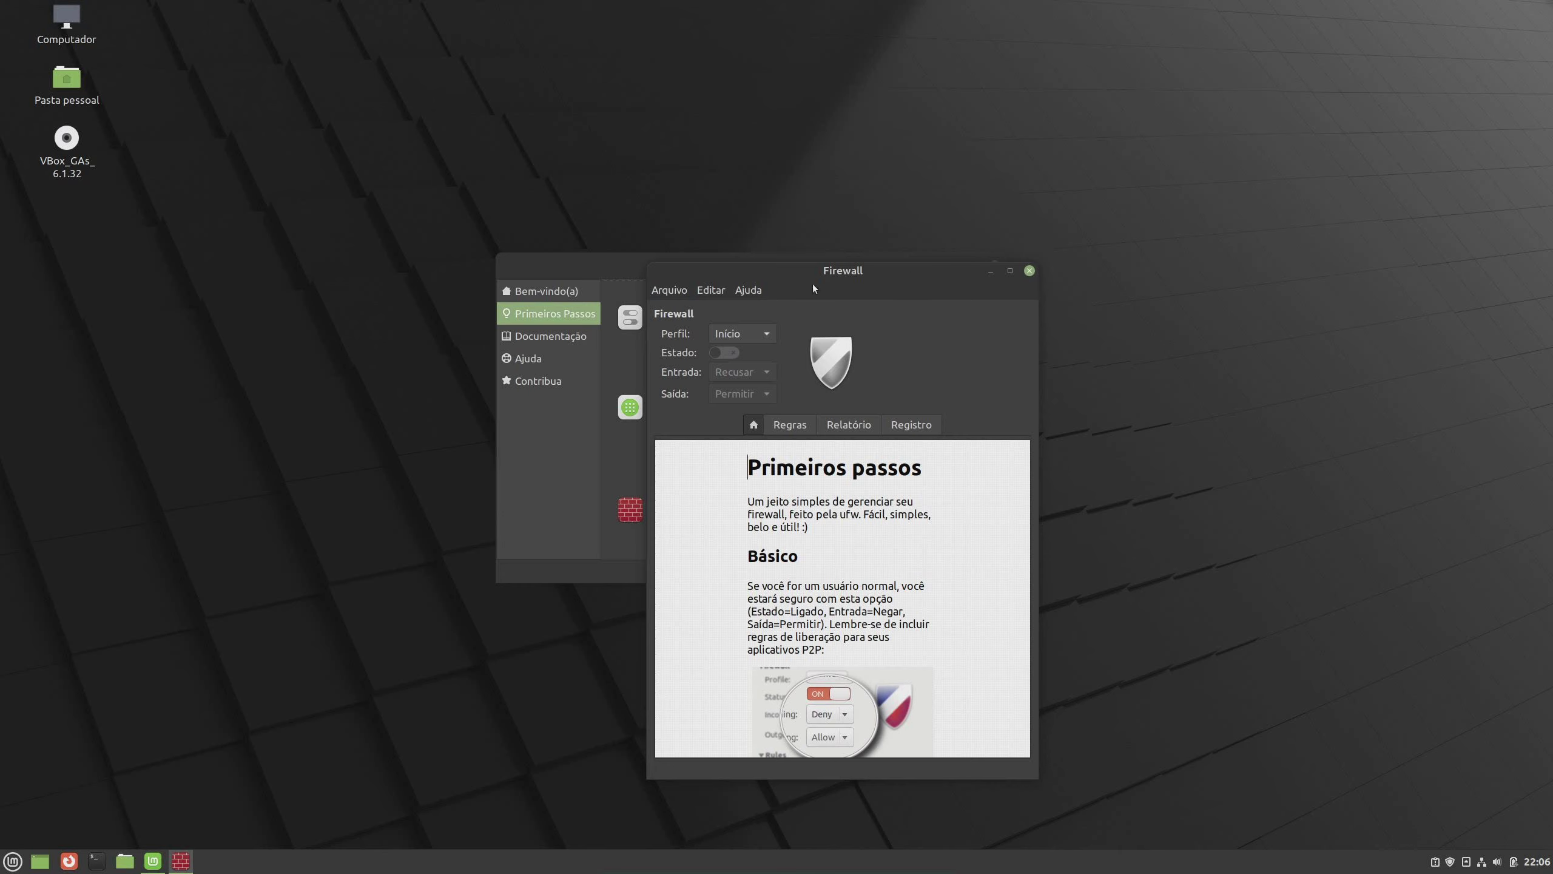
Switch the firewall on, try Escritório and Público, and keep Início (incoming Recusar, outgoing Permitir)
left_click(716, 354)
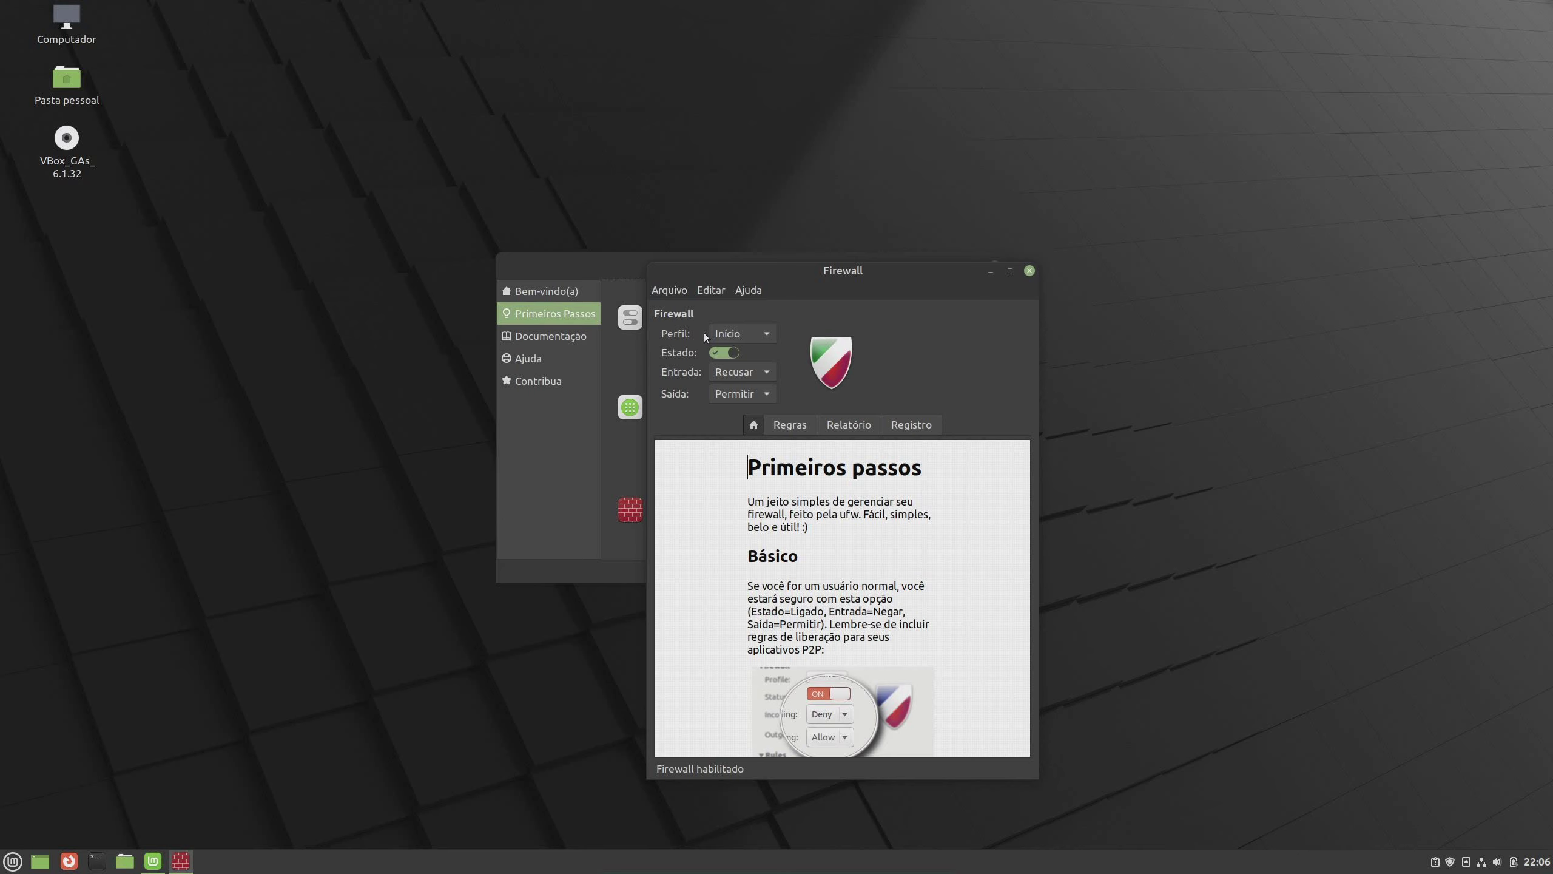
left_click(740, 335)
left_click(767, 338)
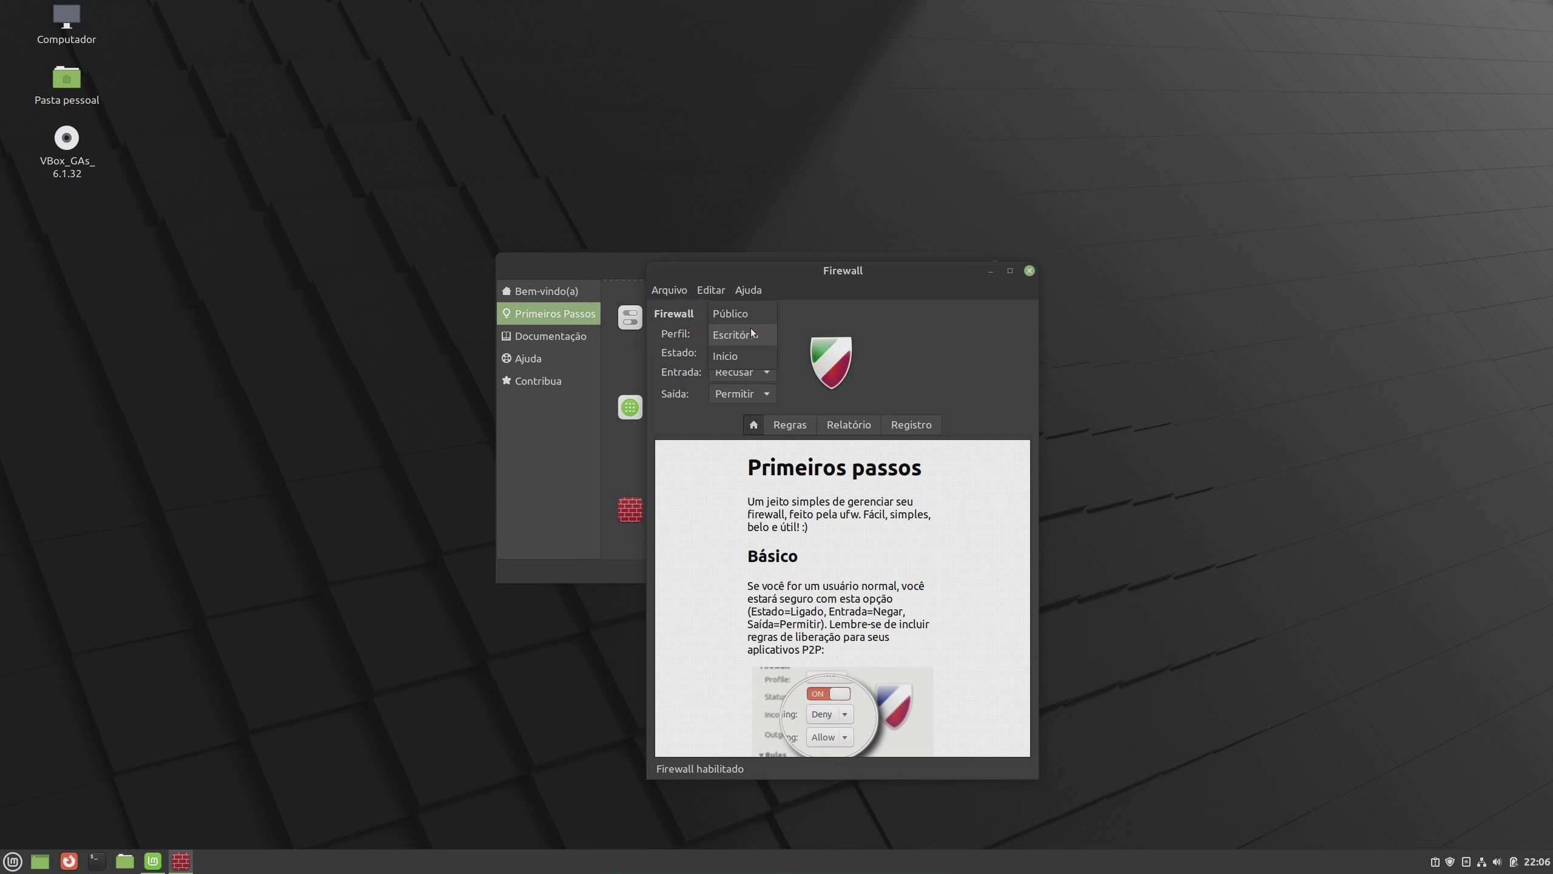
left_click(751, 334)
key("Up")
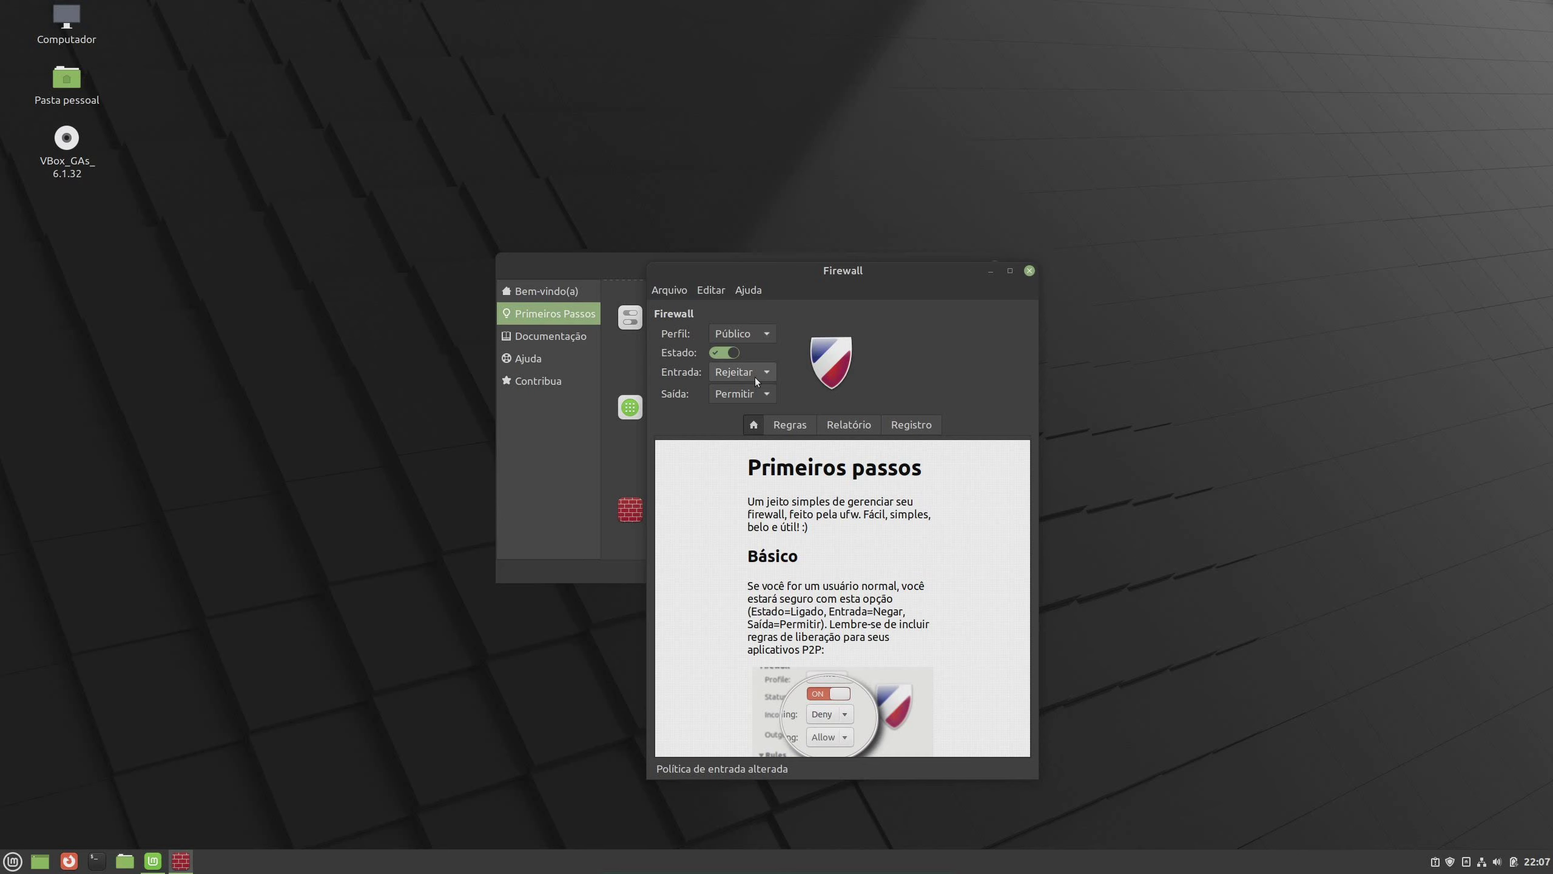
left_click(762, 334)
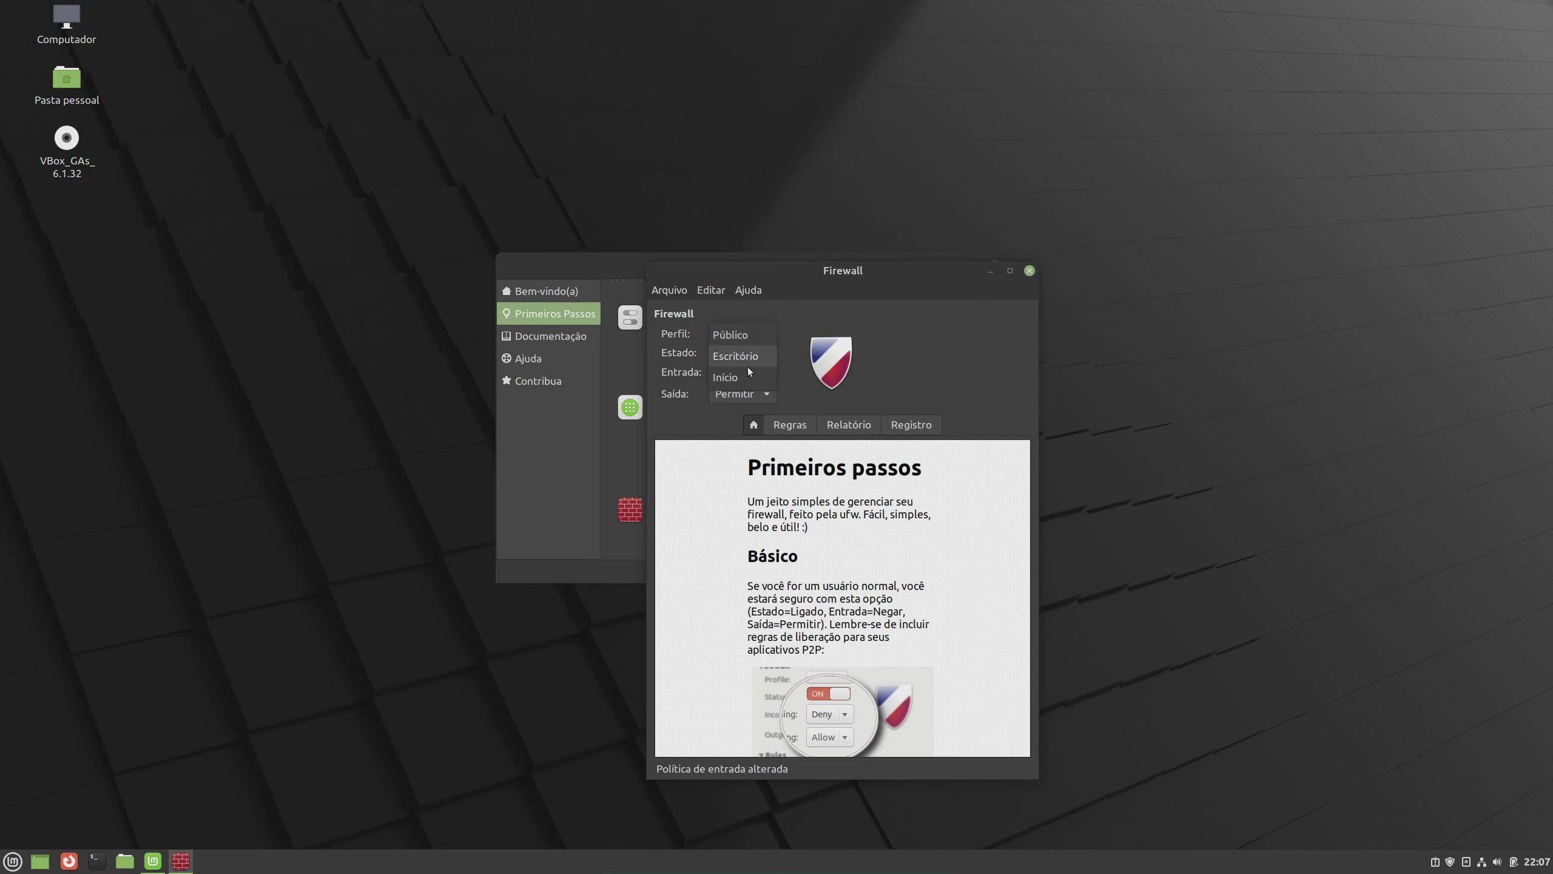
key("Escape")
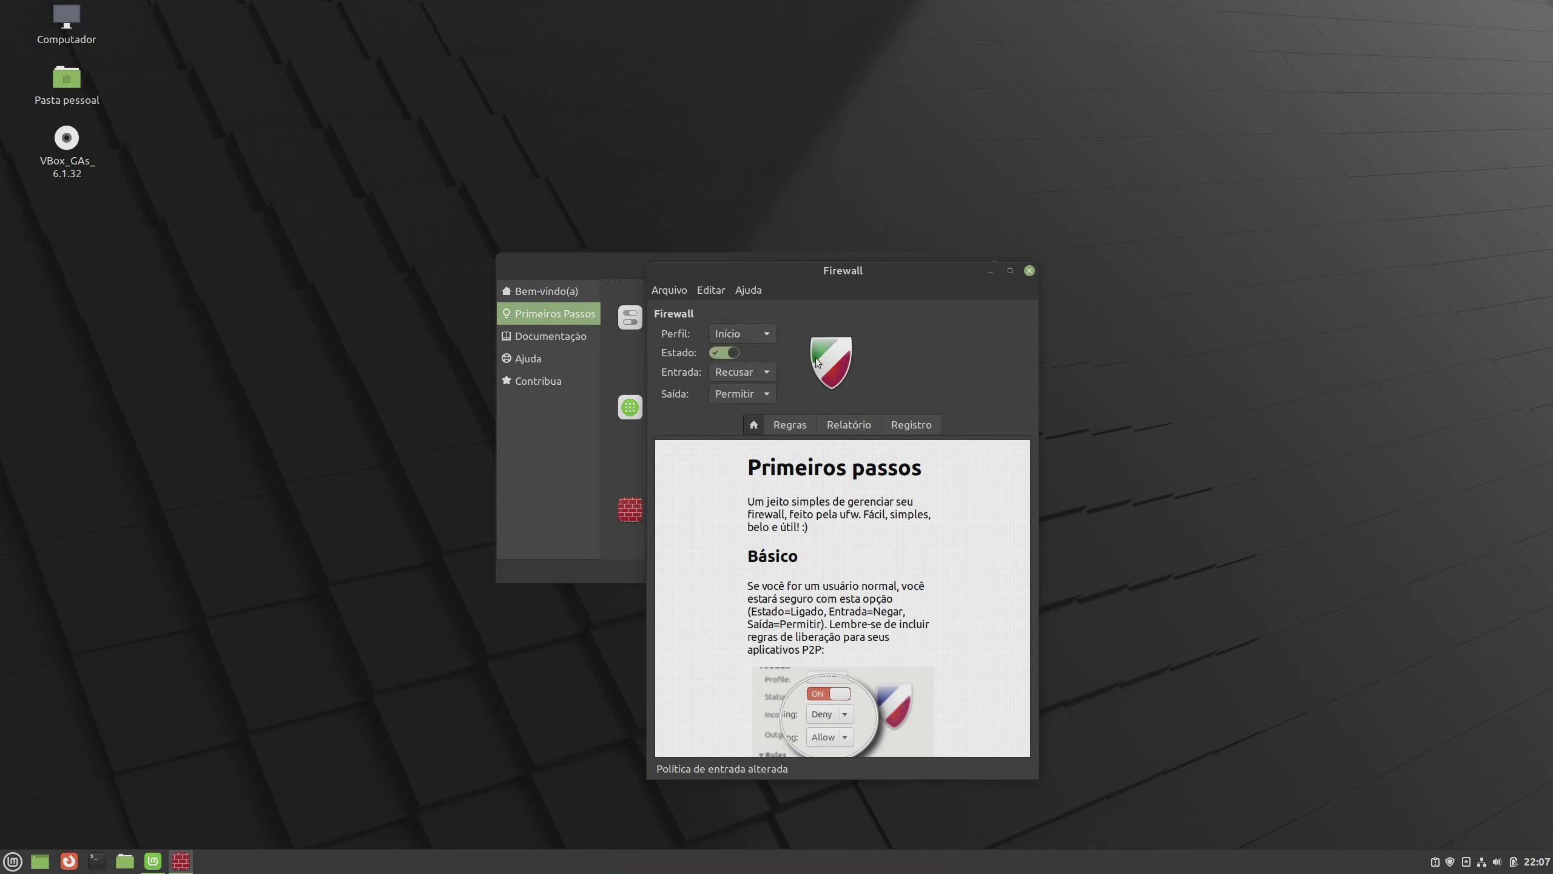
left_click(785, 428)
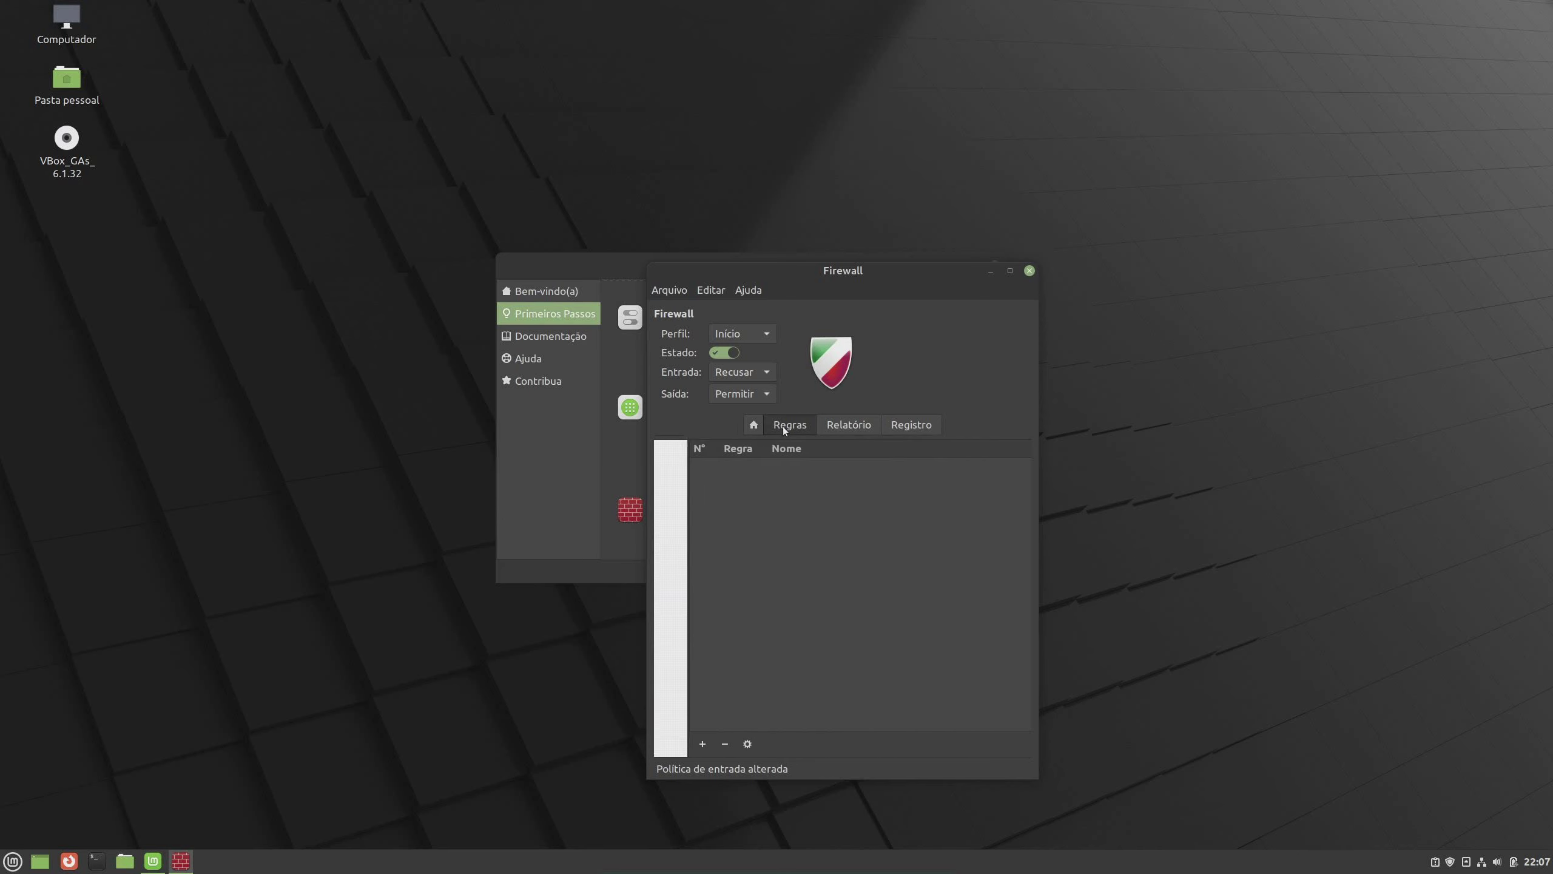
left_click(850, 418)
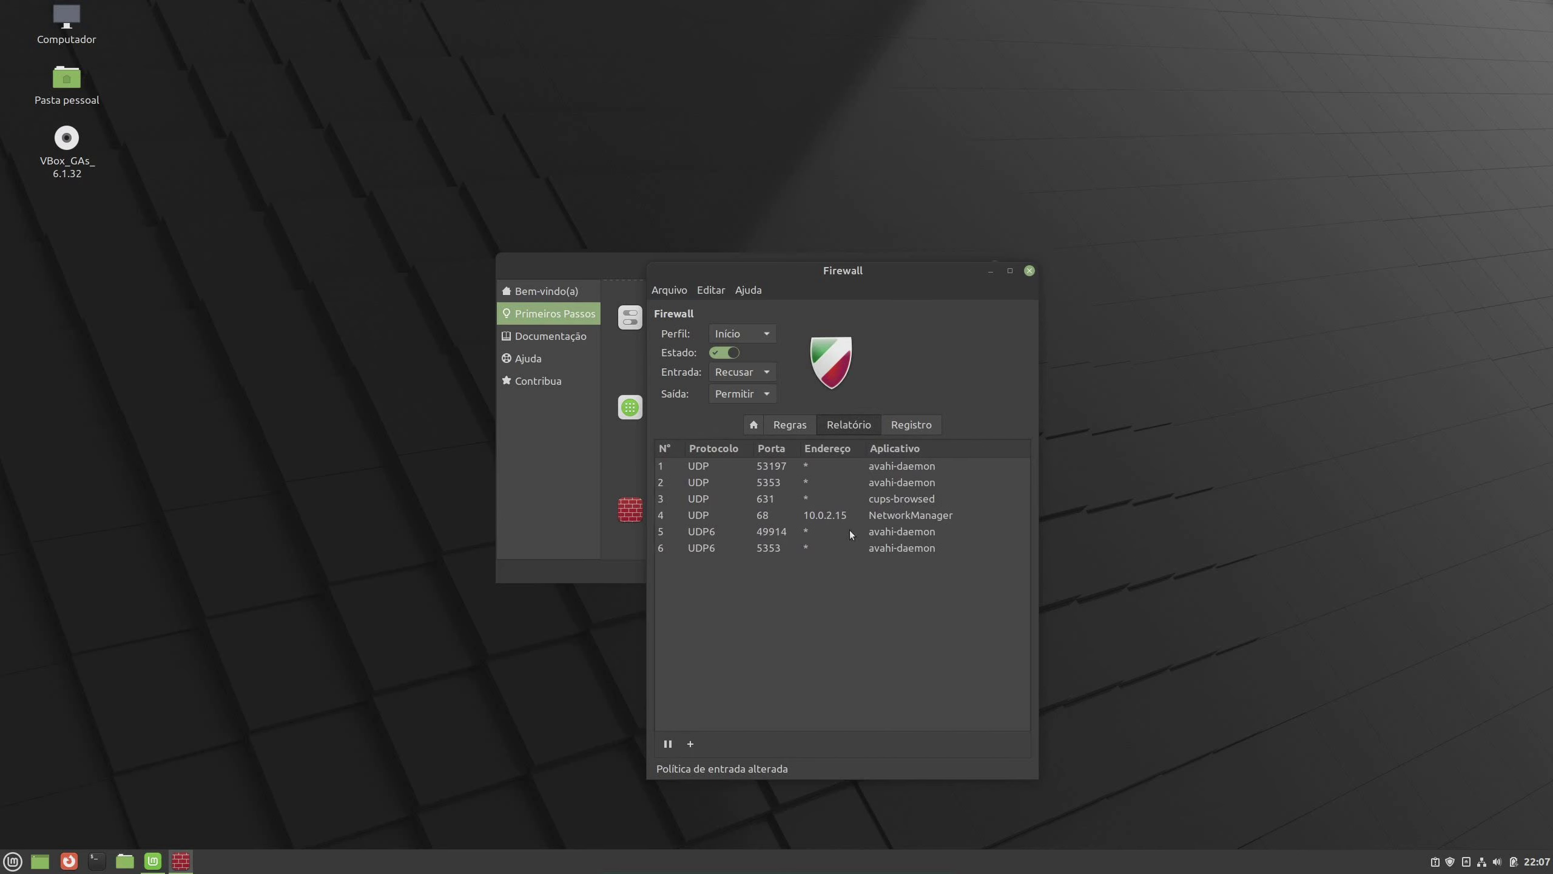
left_click(900, 428)
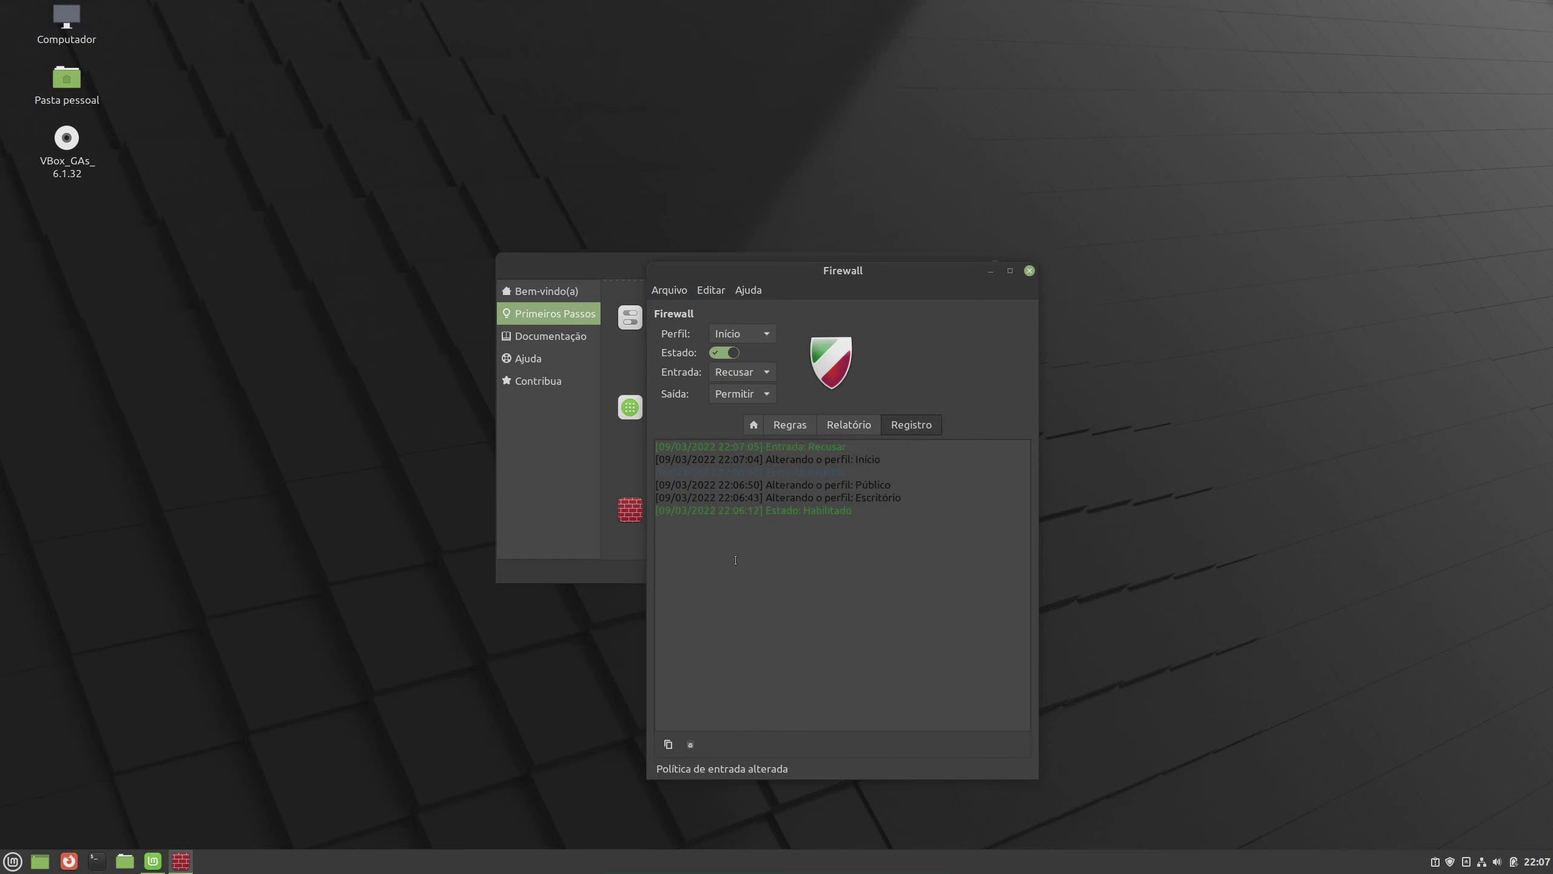
left_click(795, 425)
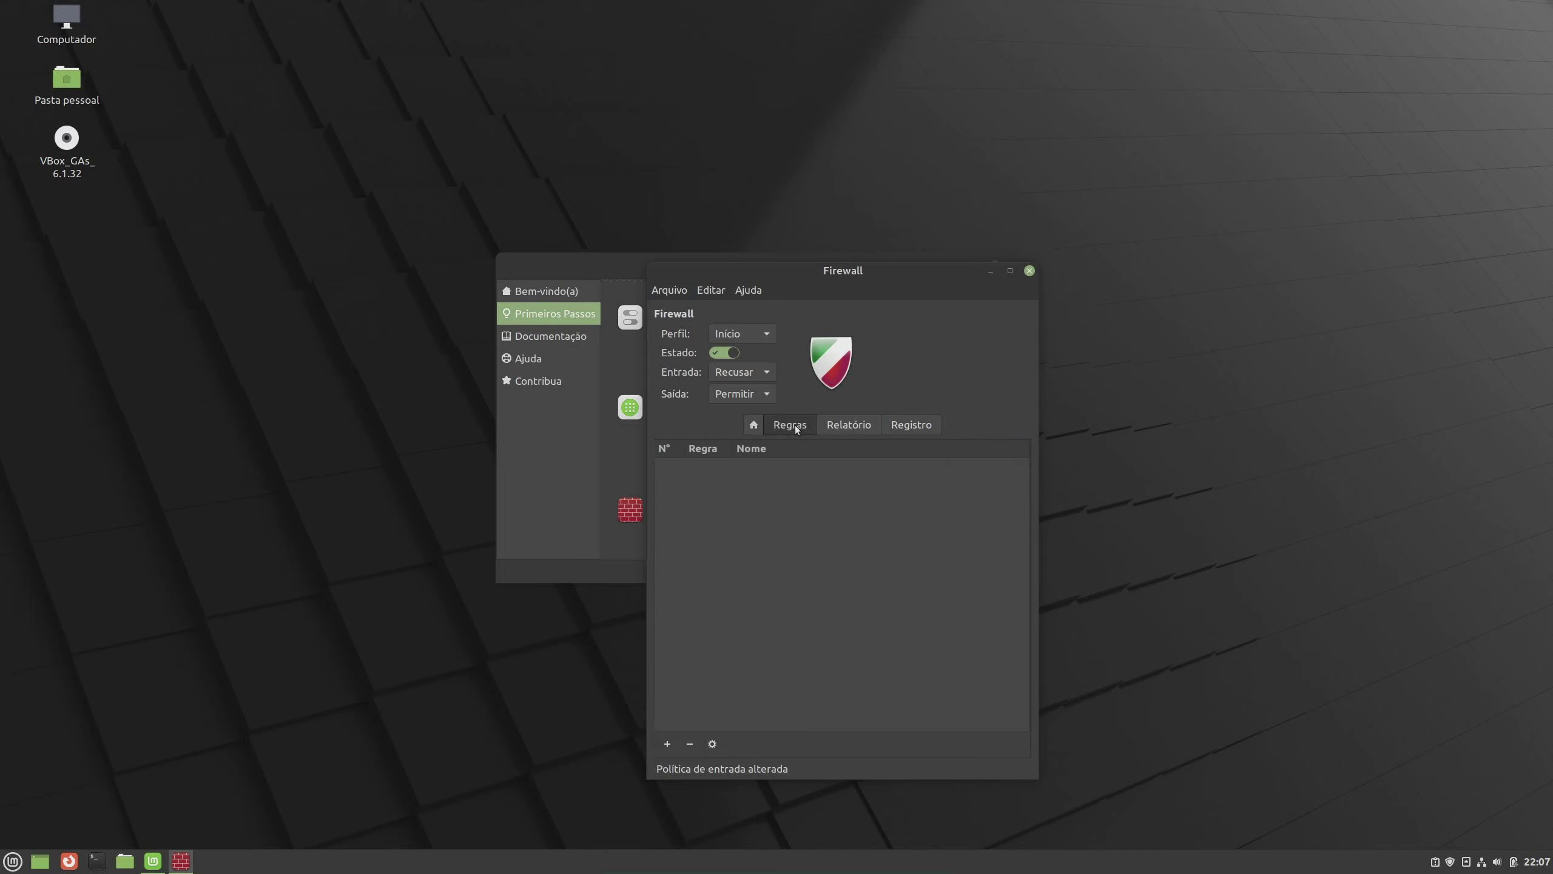
left_click(756, 426)
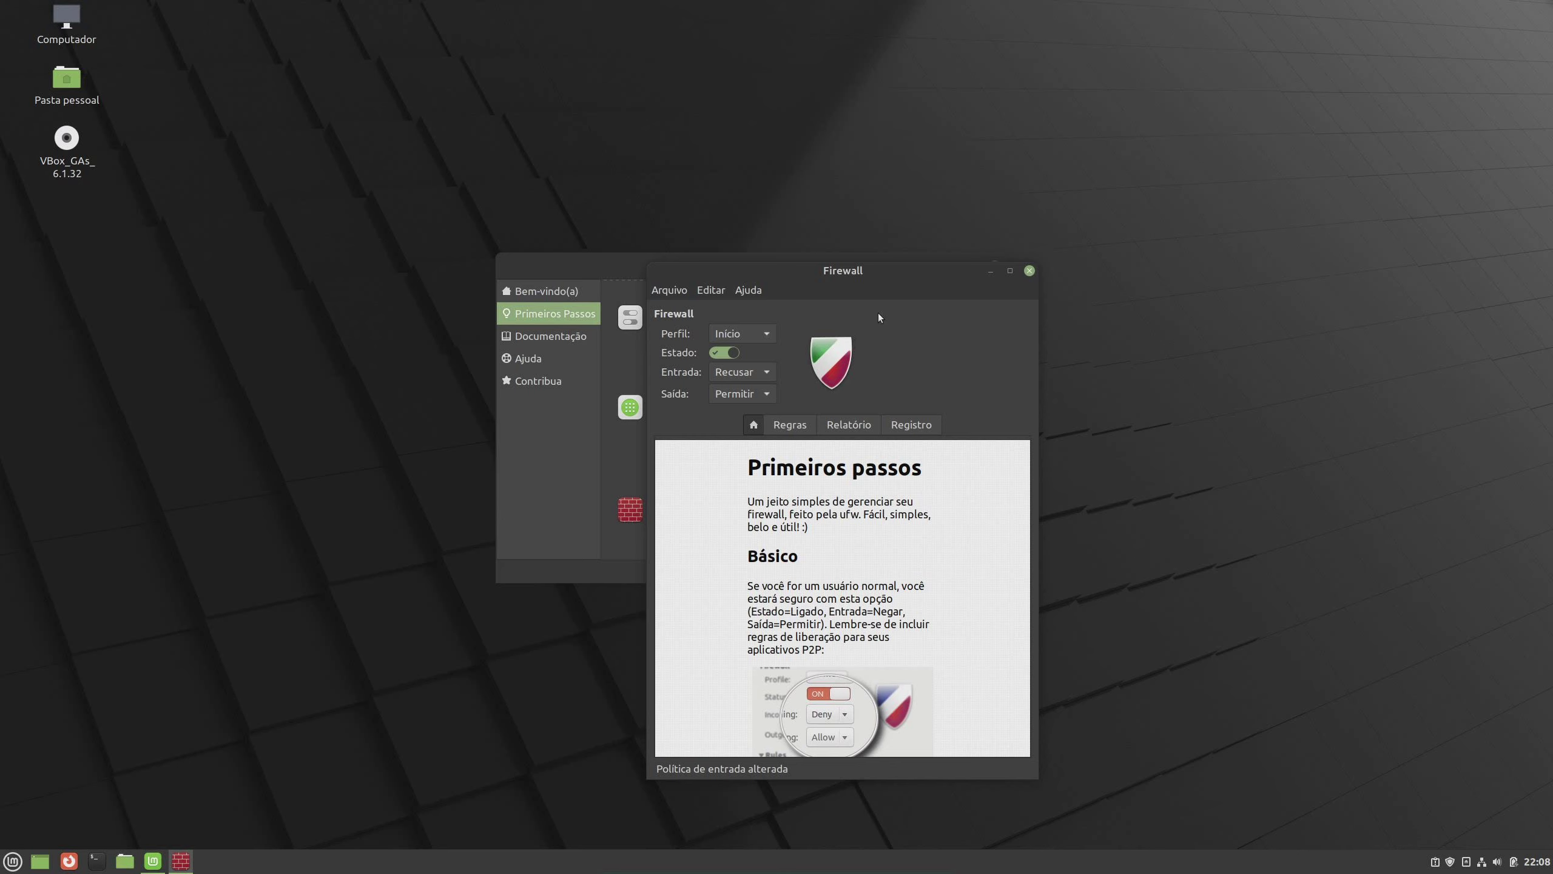
Close Gufw and enlarge the Welcome window to list Gerenciador de Atualizações through Firewall
left_click(1028, 271)
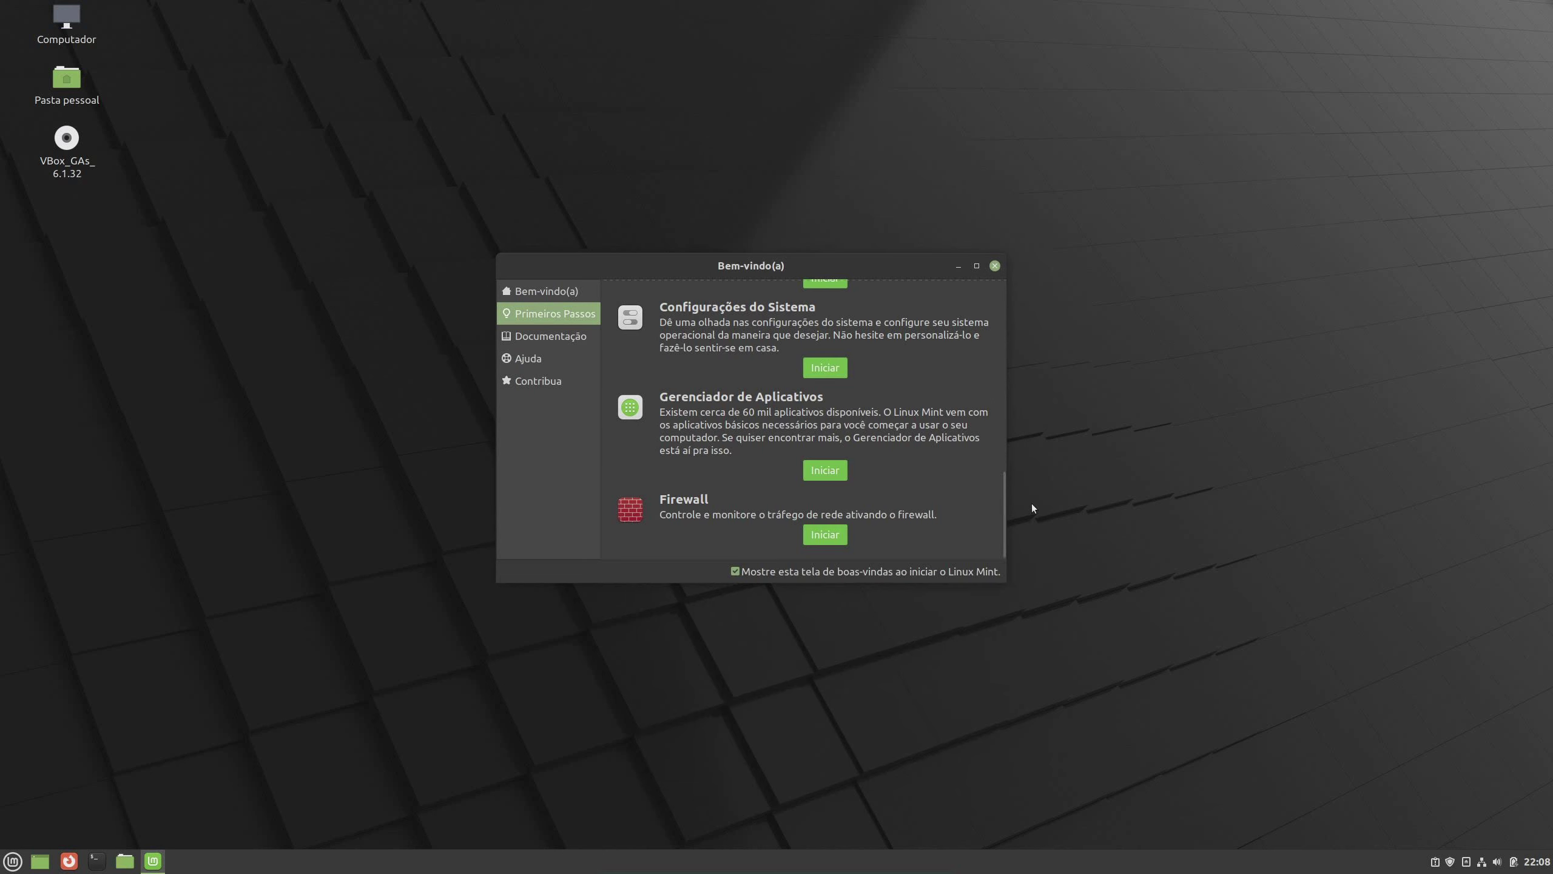
left_click_drag(1004, 575, 1053, 673)
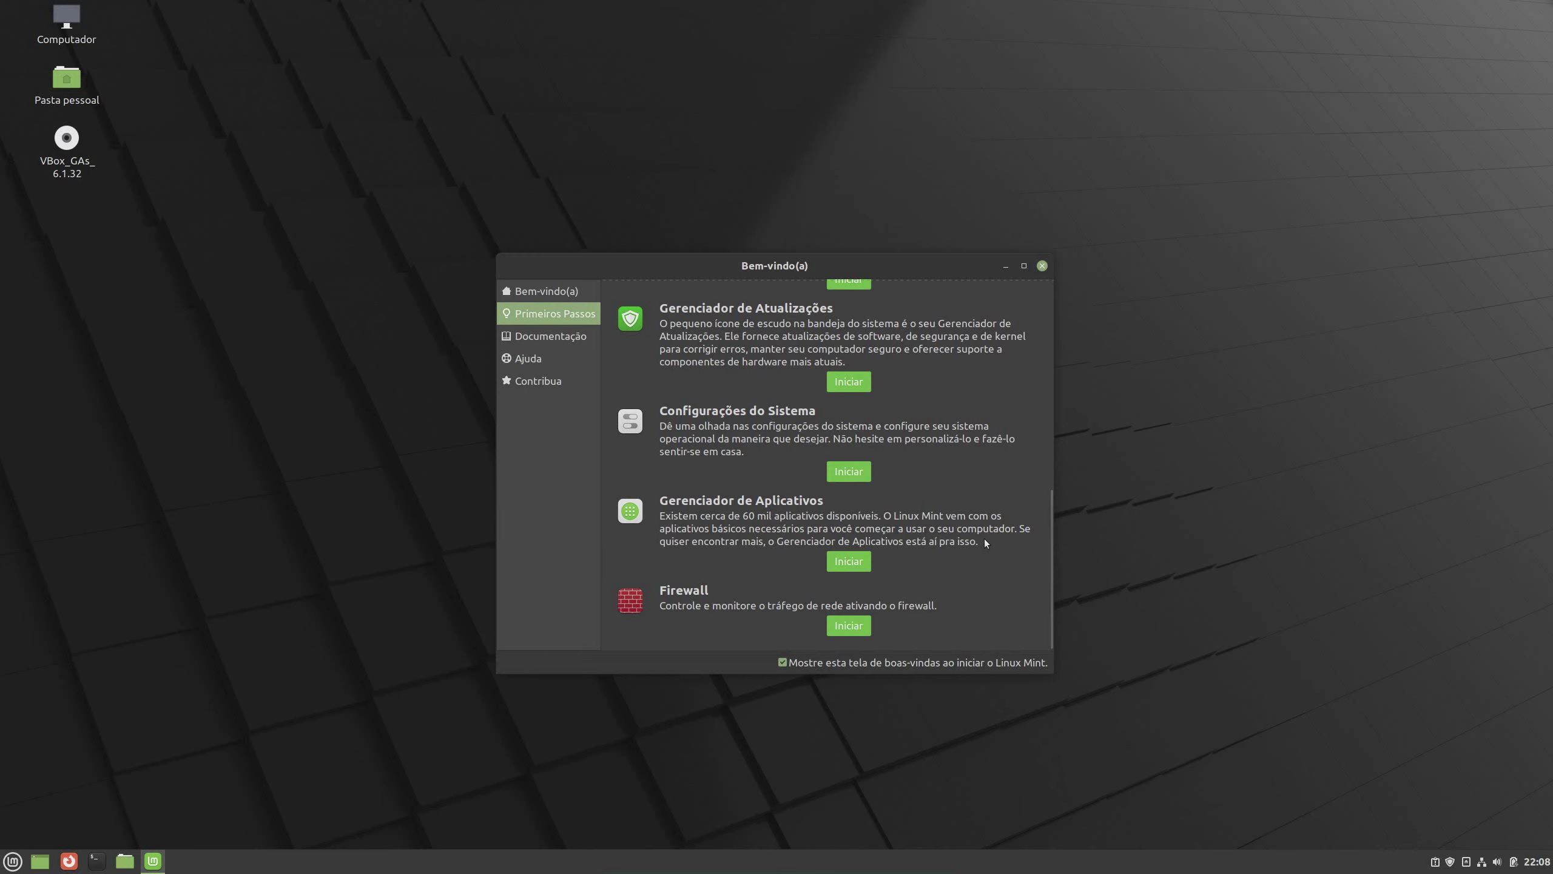
scroll(984, 539, "up", 5)
scroll(994, 373, "up", 3)
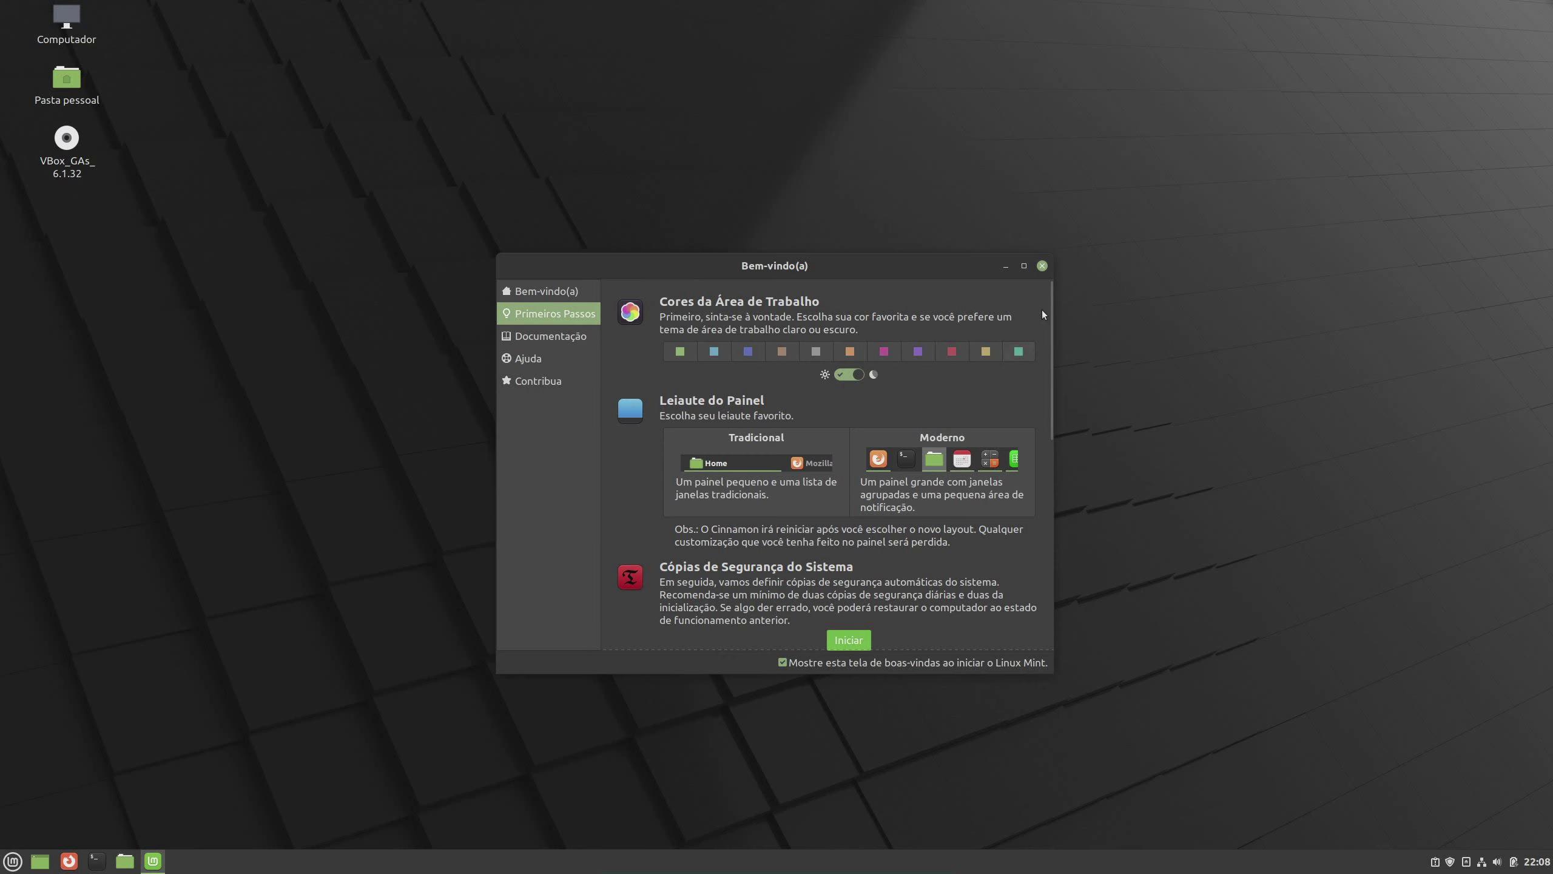
scroll(1041, 317, "down", 8)
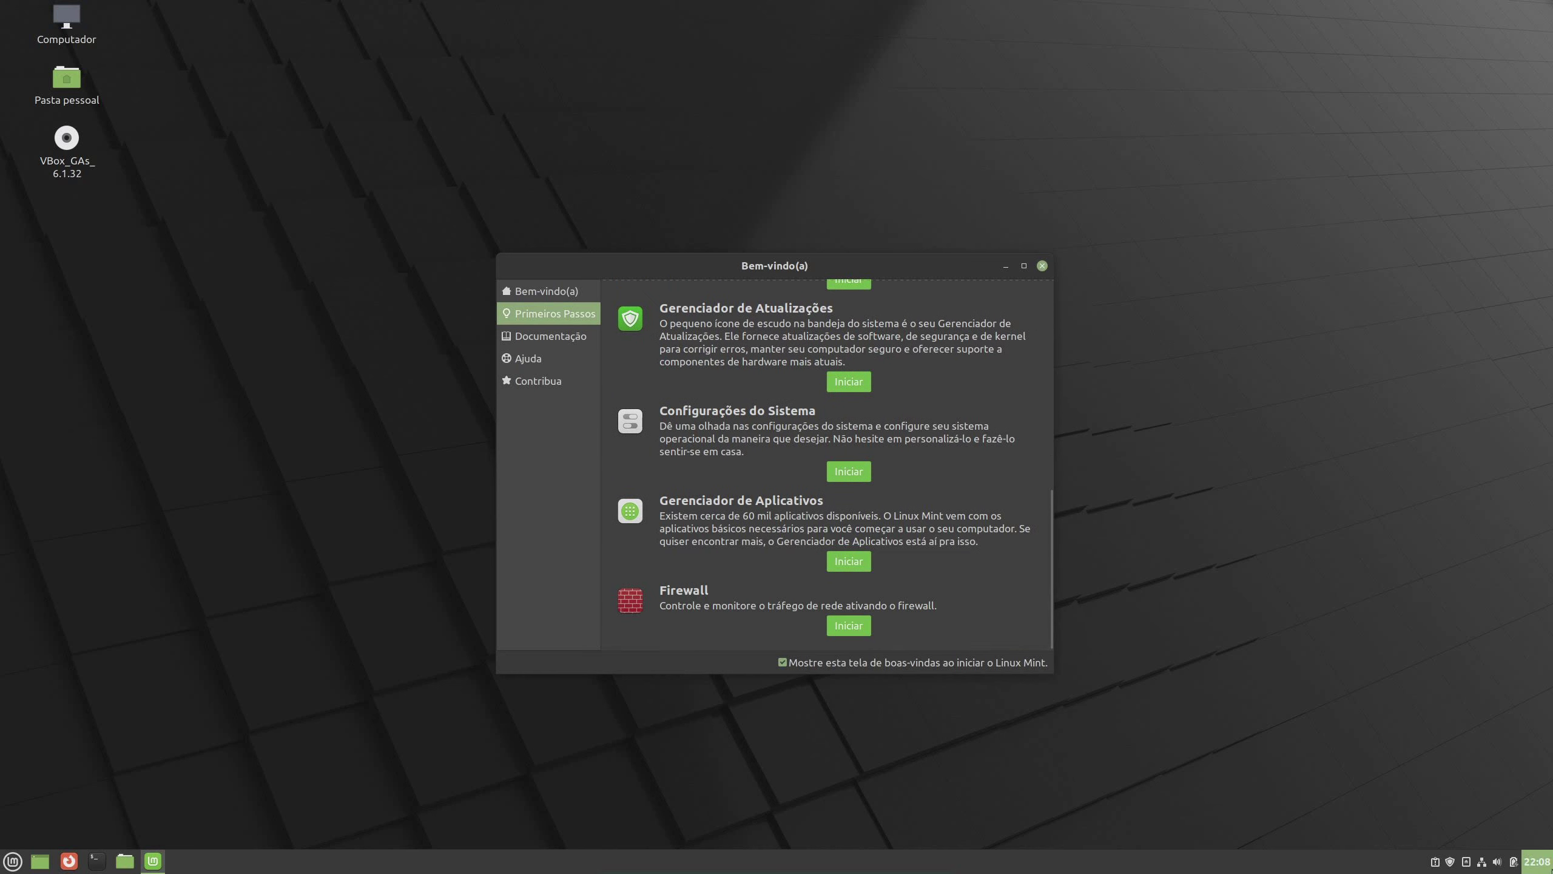
Open and dismiss the Menu, then nudge the Welcome window slightly
mouse_move(1250, 864)
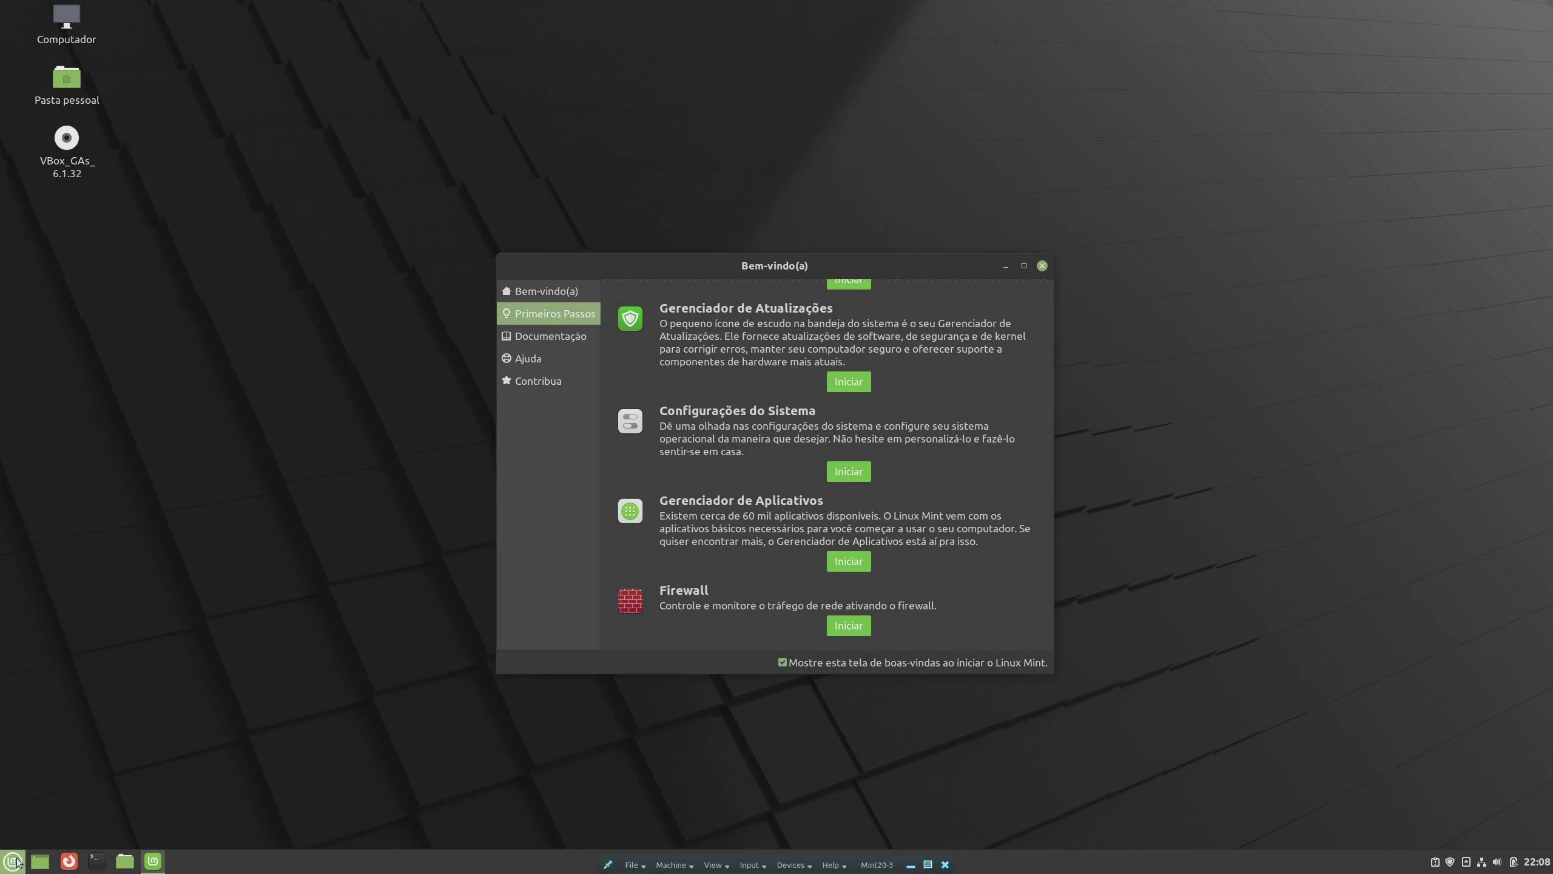
left_click(13, 860)
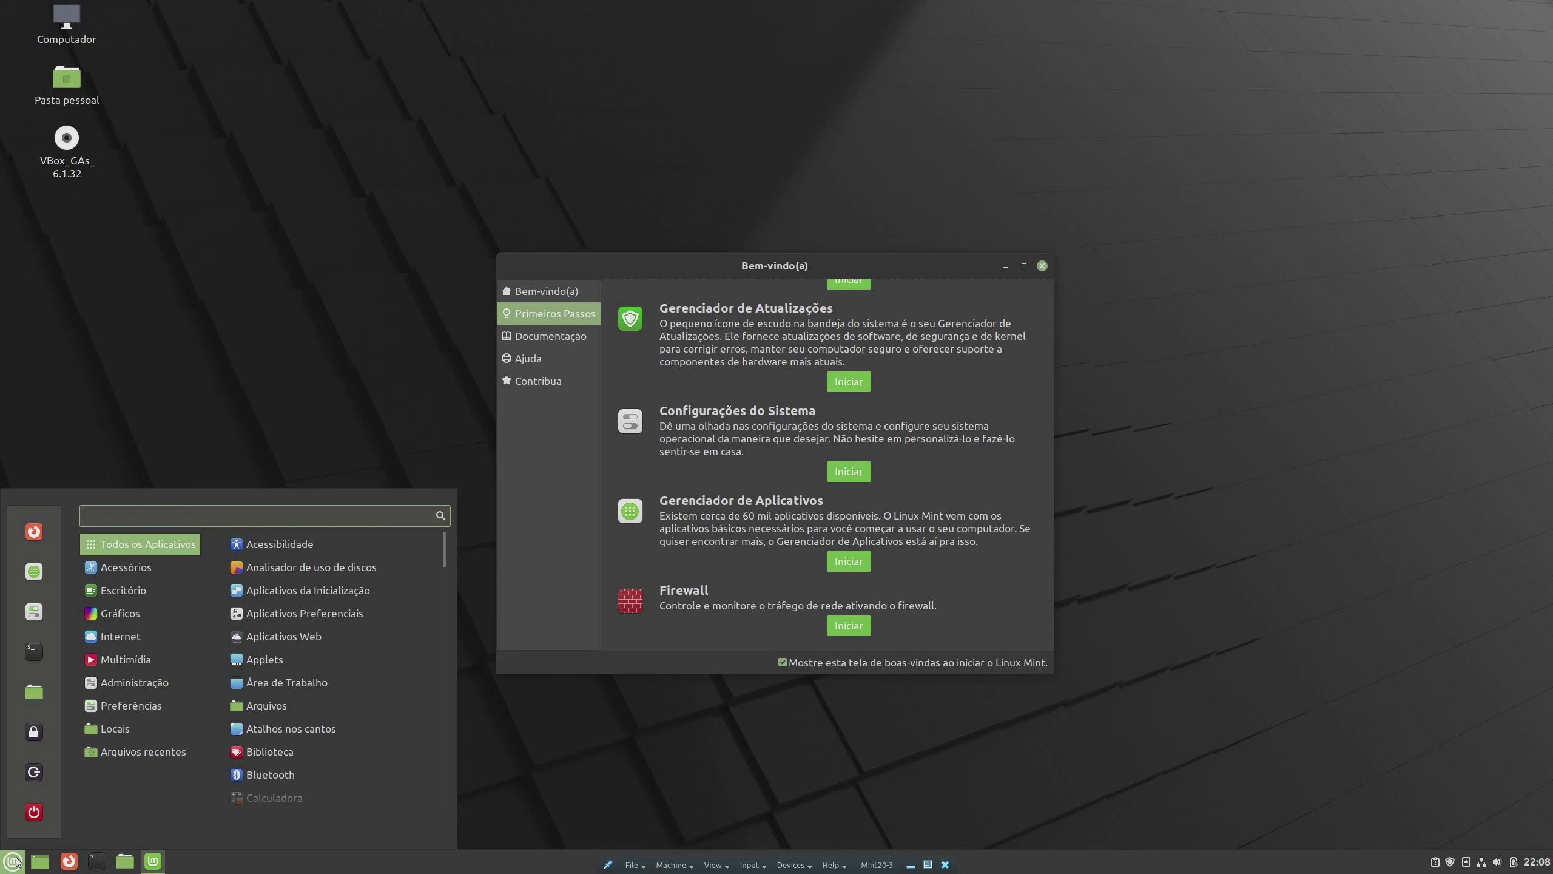
left_click(14, 860)
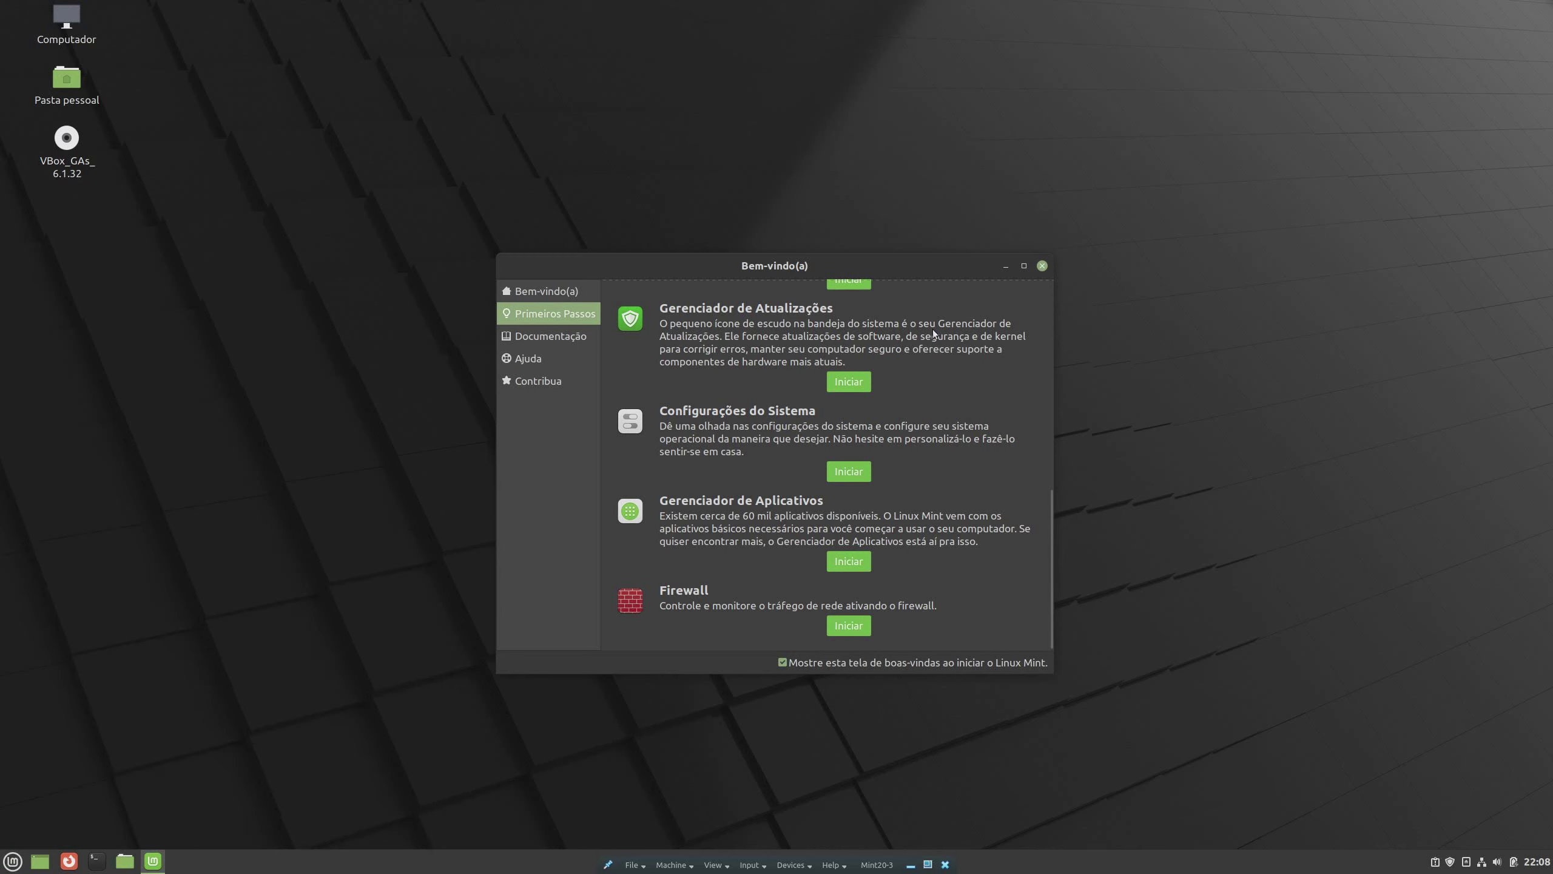
left_click_drag(913, 256, 915, 258)
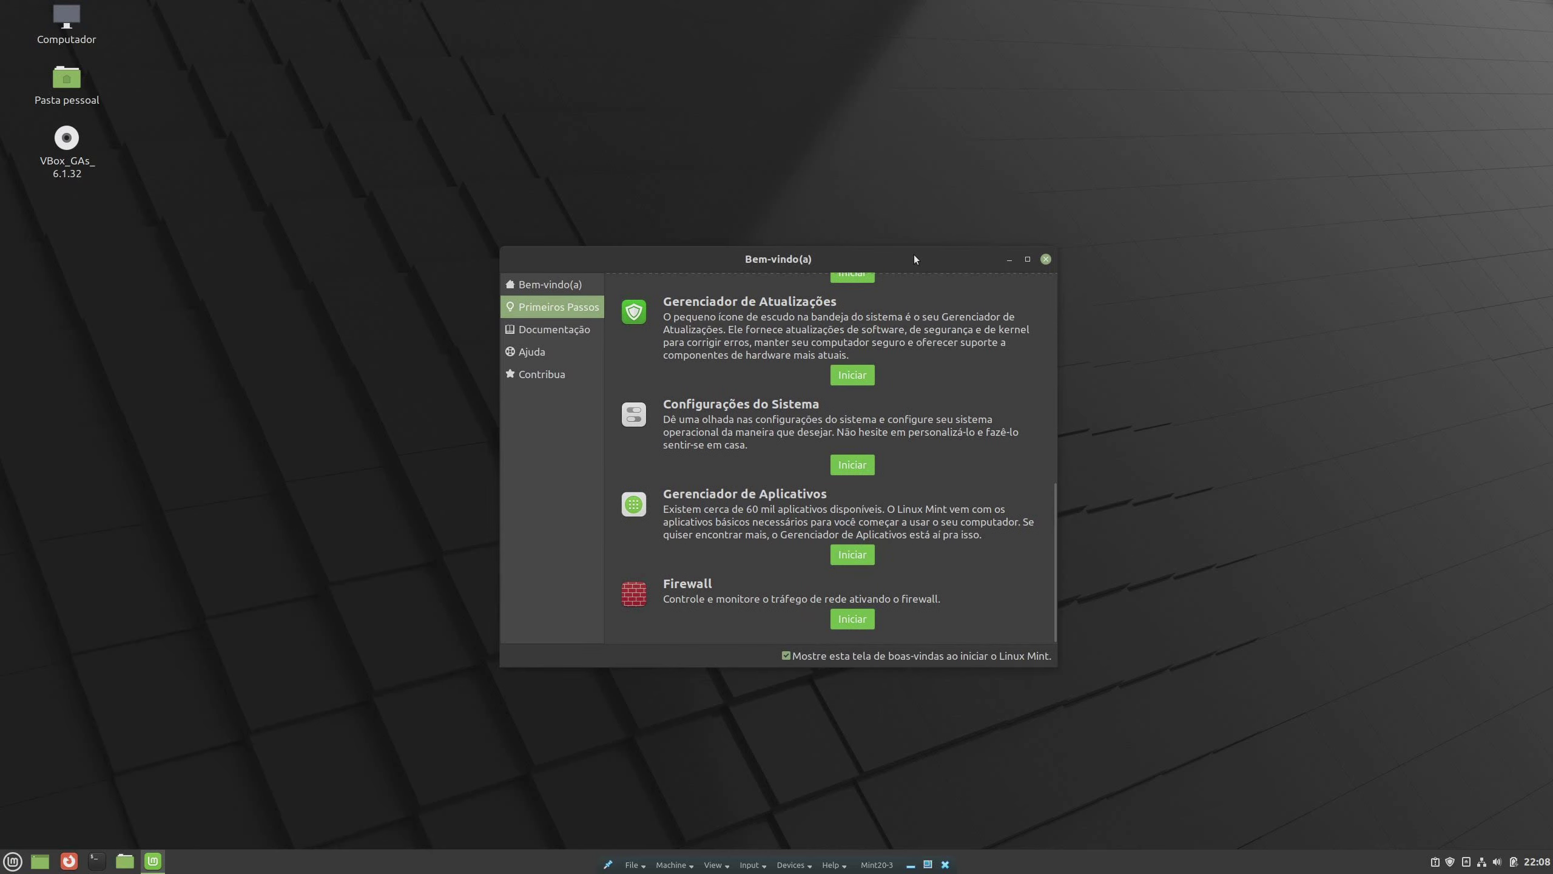
Review the Documentação, Ajuda and Contribua sections of the Welcome Screen
left_click(548, 329)
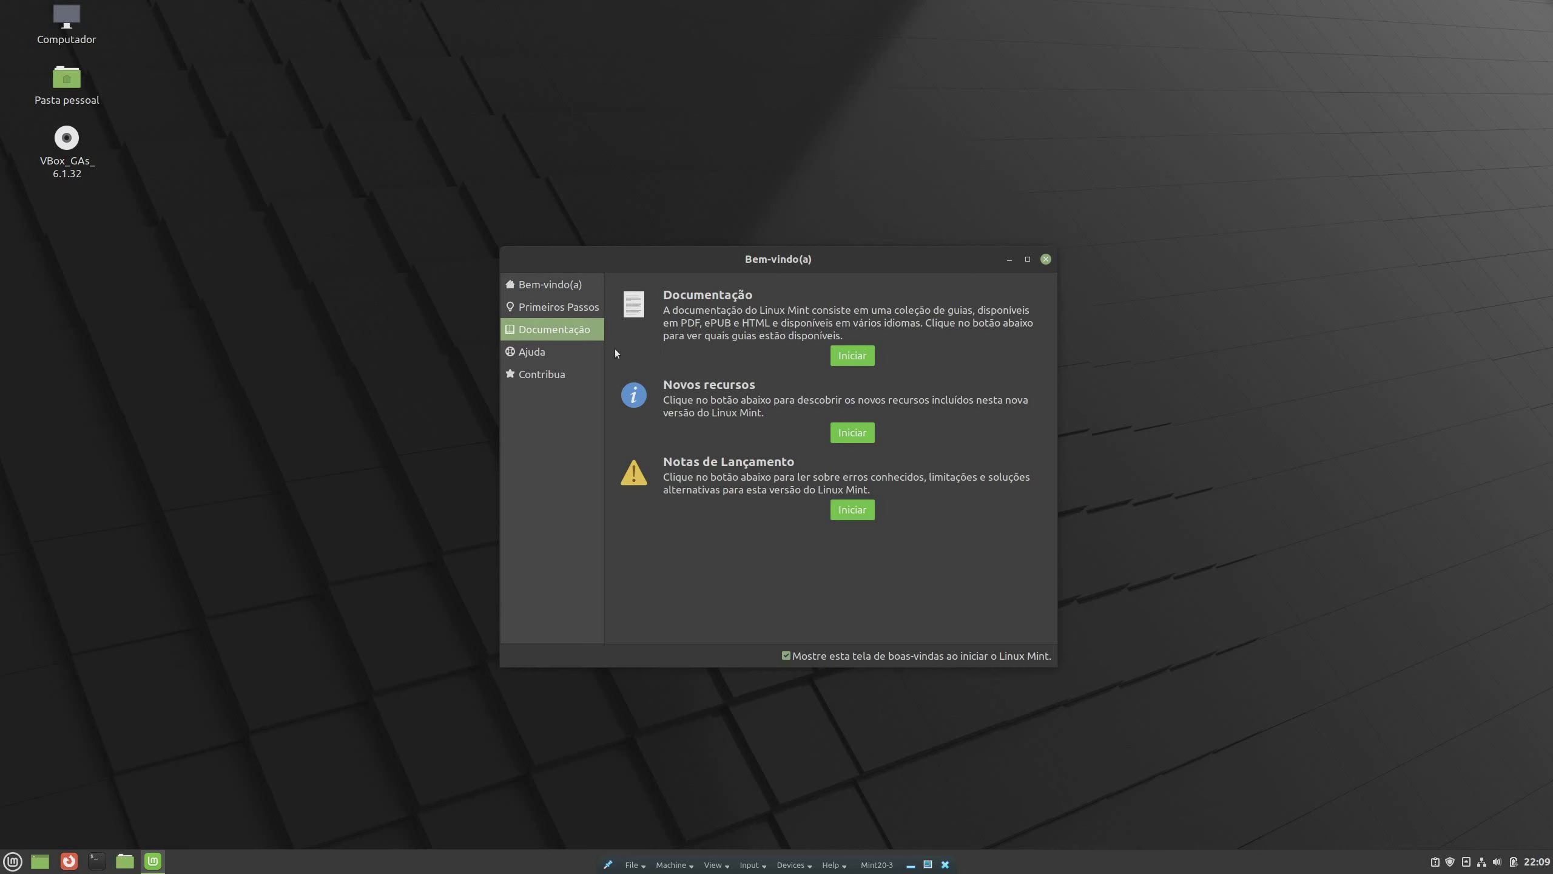
left_click(574, 354)
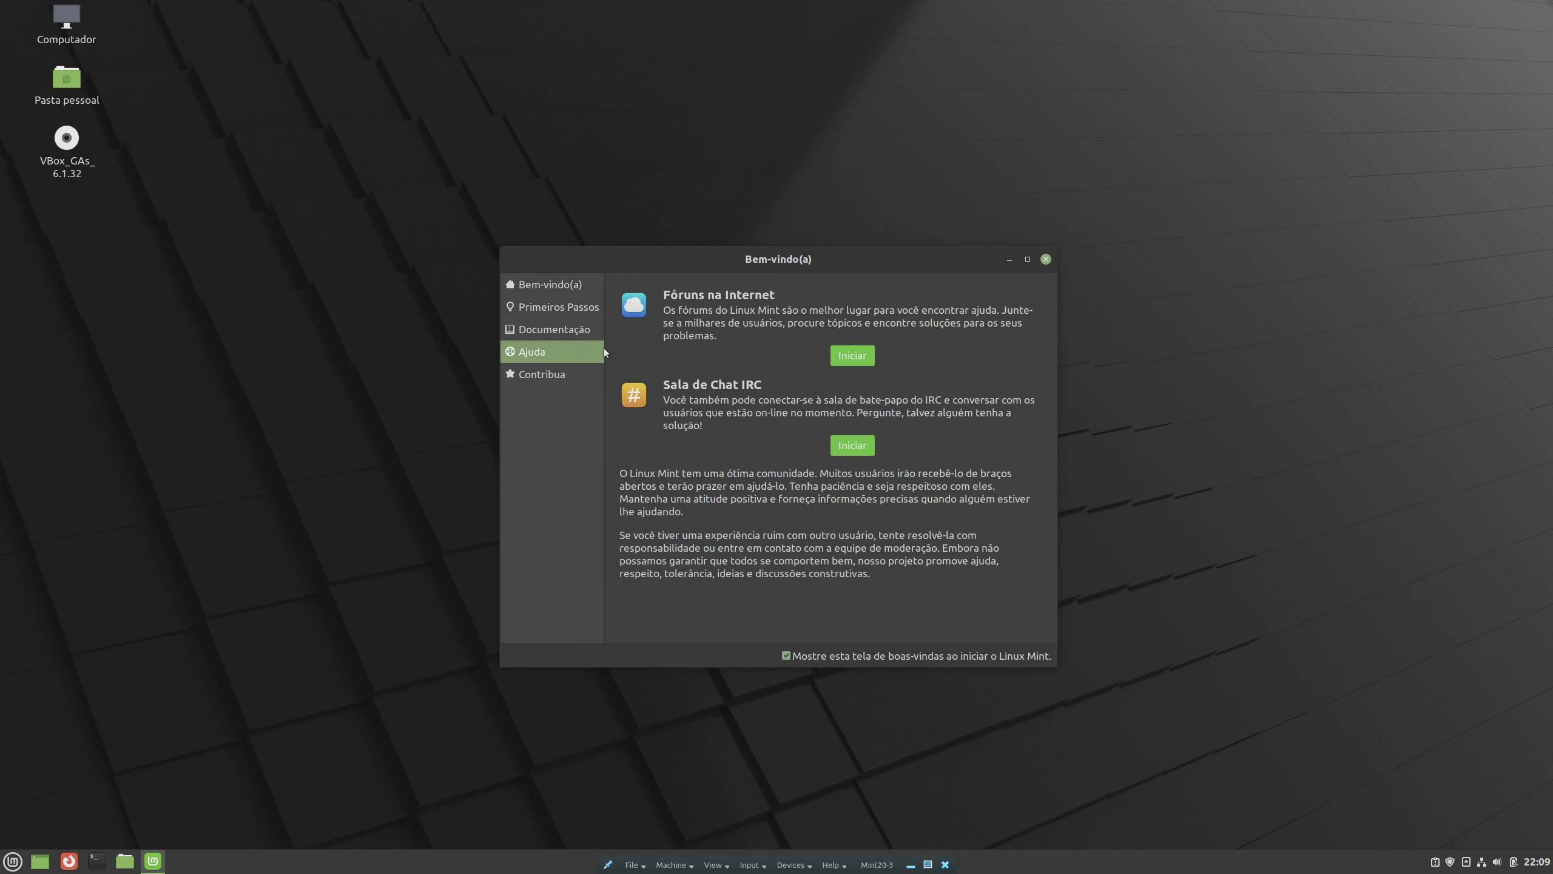
left_click(565, 373)
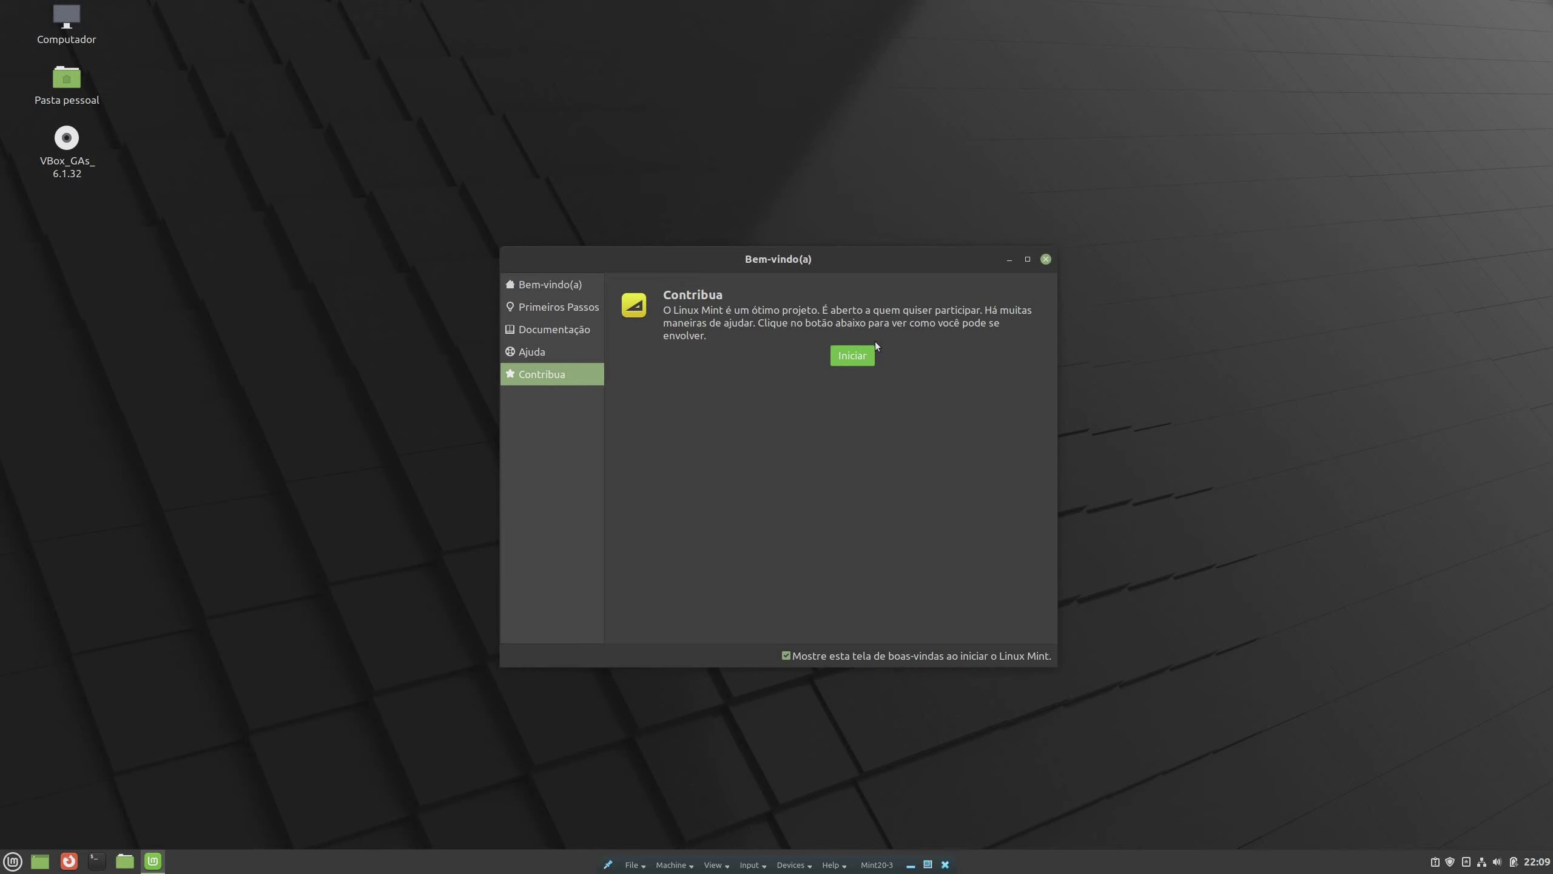
Return to Bem-vindo(a) and bring up the 'Desligar o sistema agora?' prompt from the Menu
left_click(570, 284)
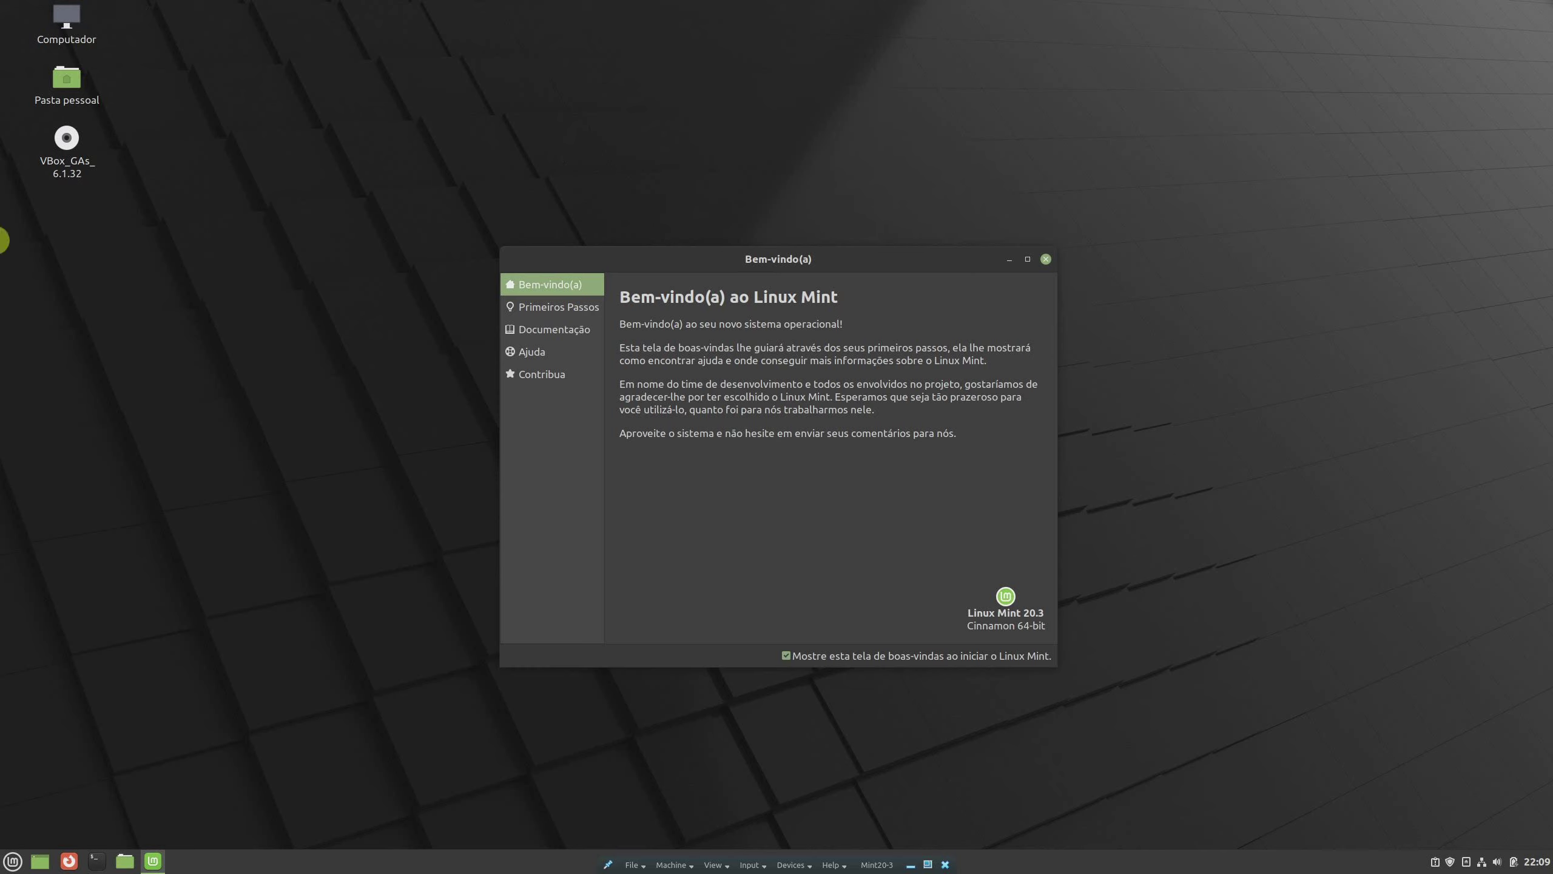
left_click(12, 861)
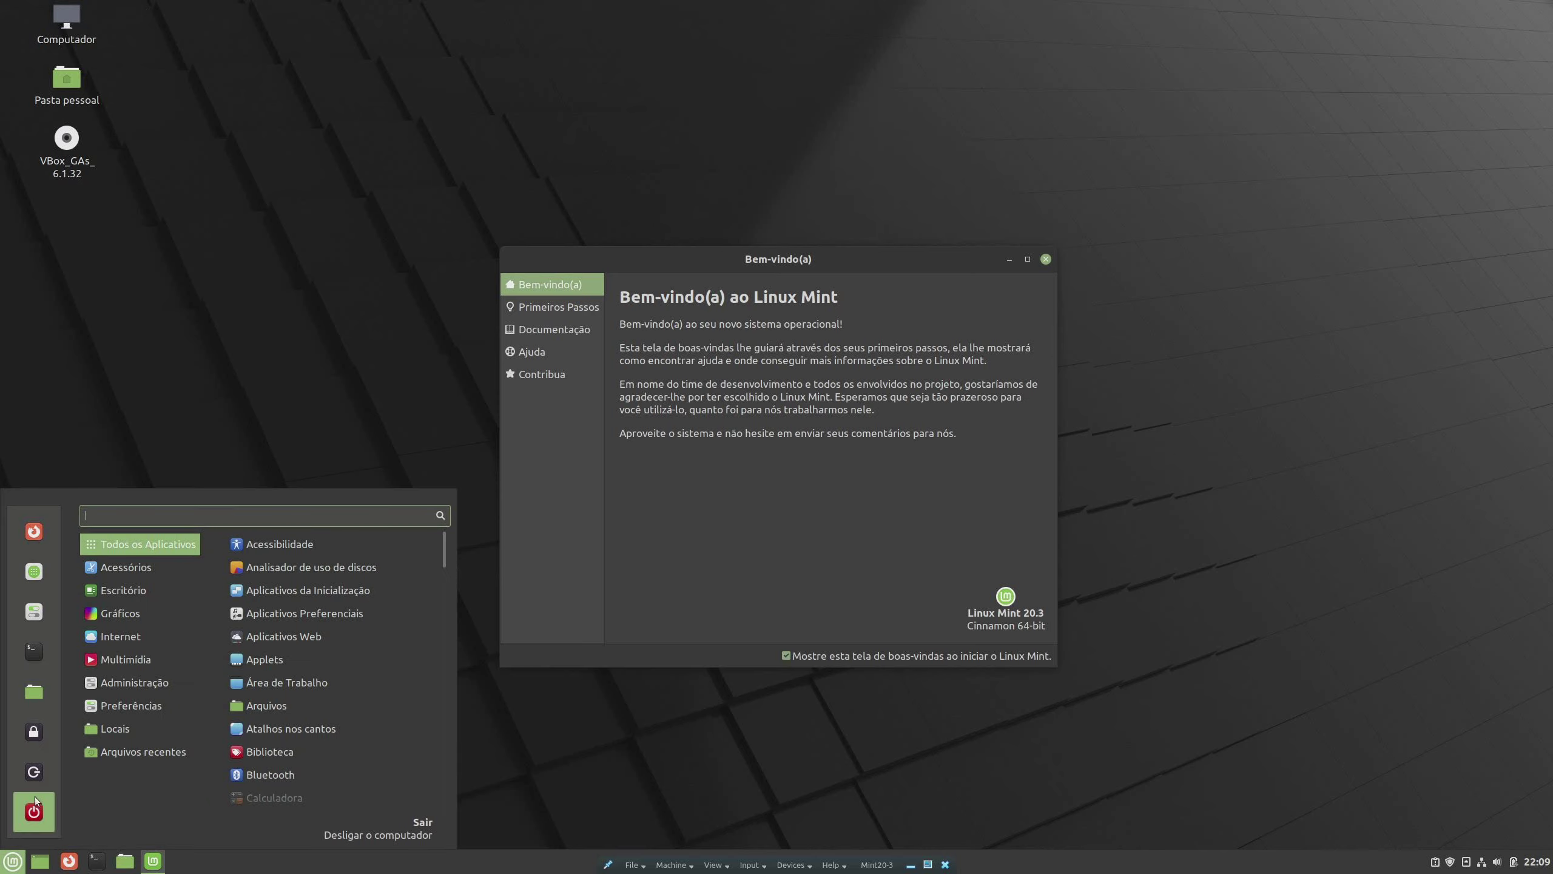
left_click(43, 817)
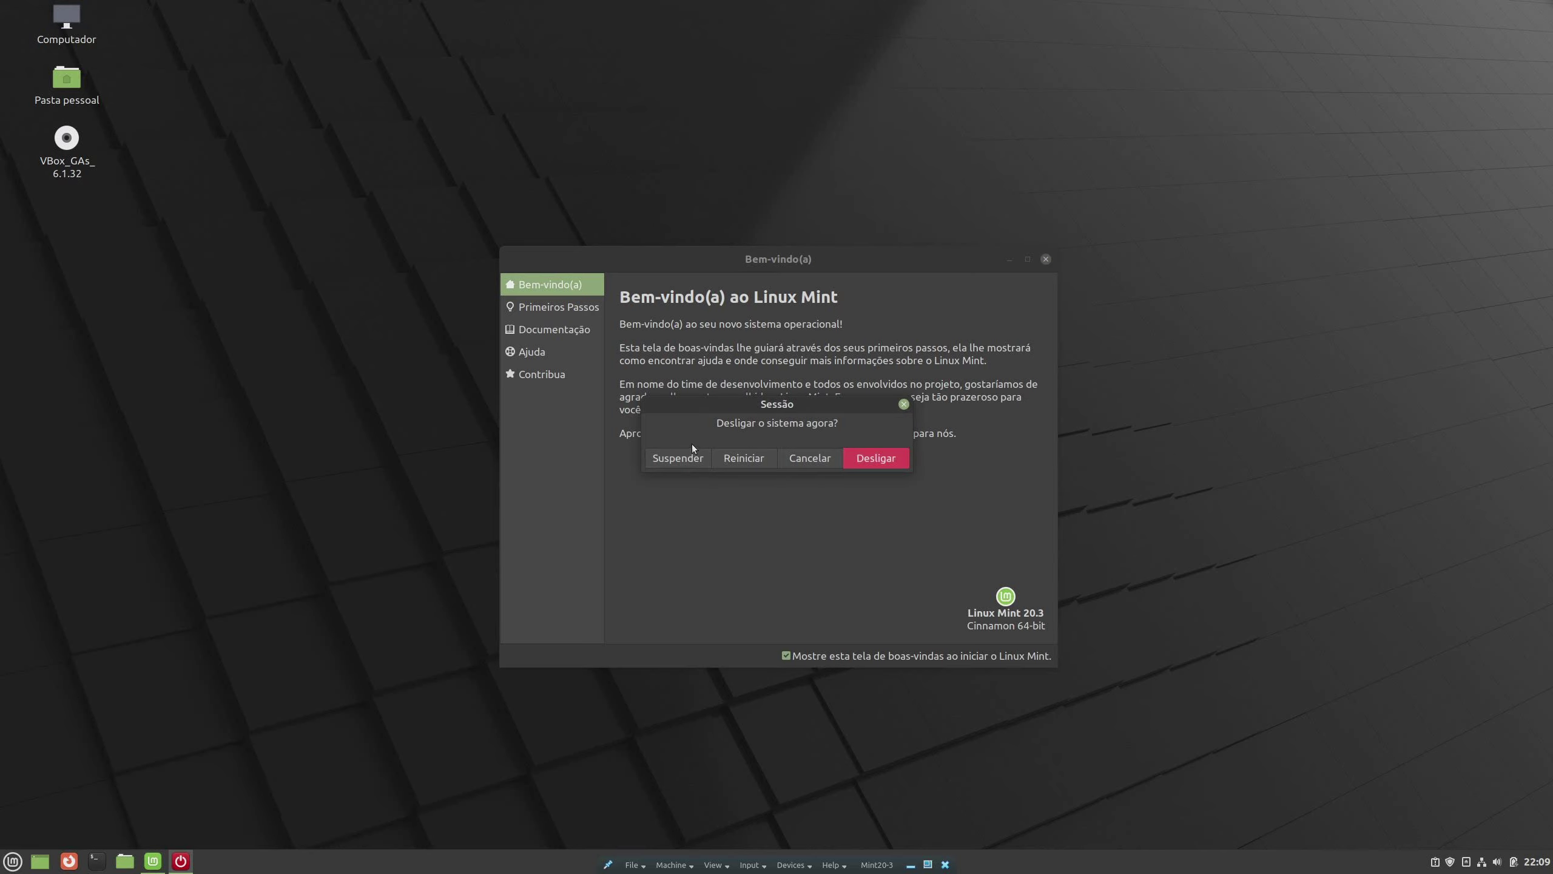